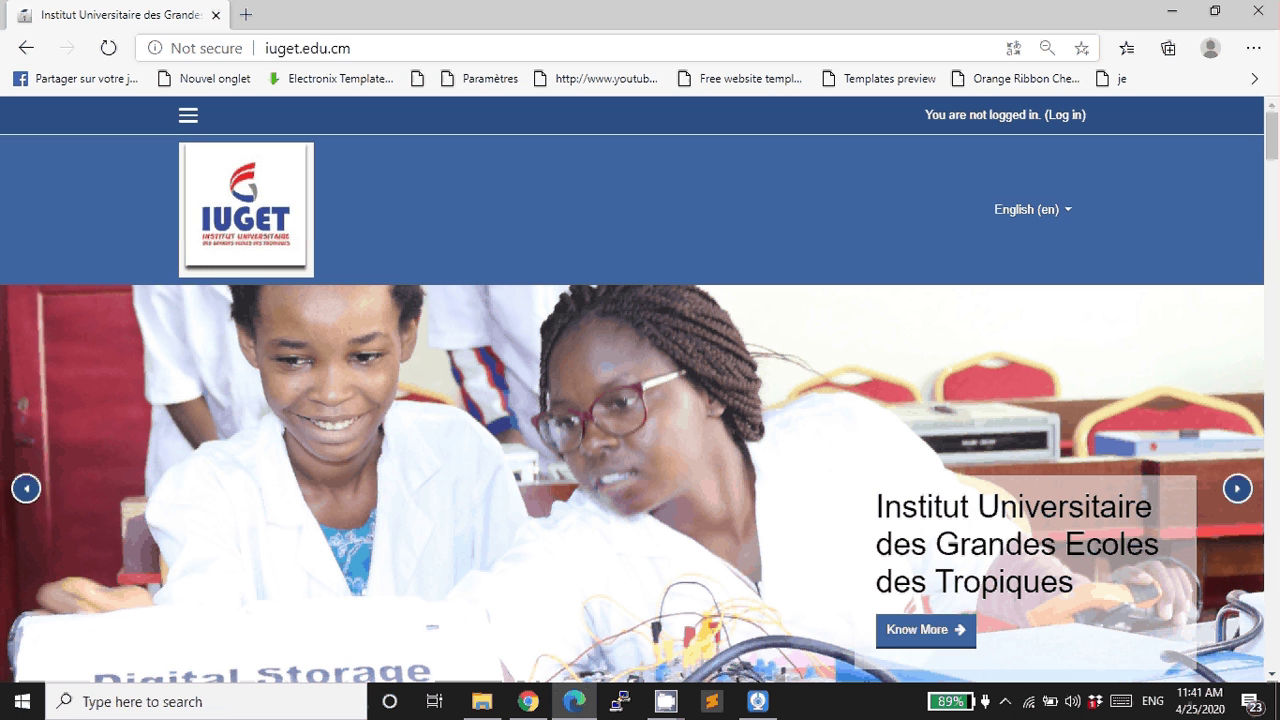
Open the login page of the iuget.edu.cm site
{"action": "left_click", "coordinate": [308, 48]}
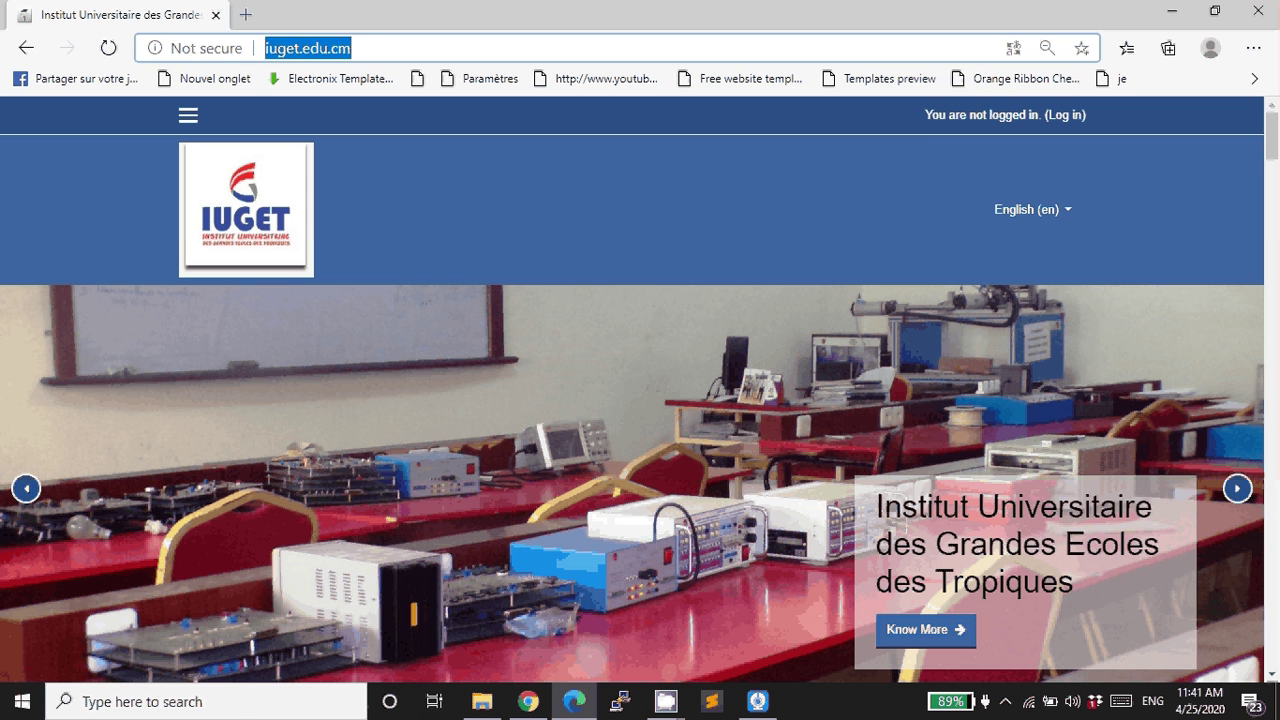
{"action": "left_click", "coordinate": [353, 48]}
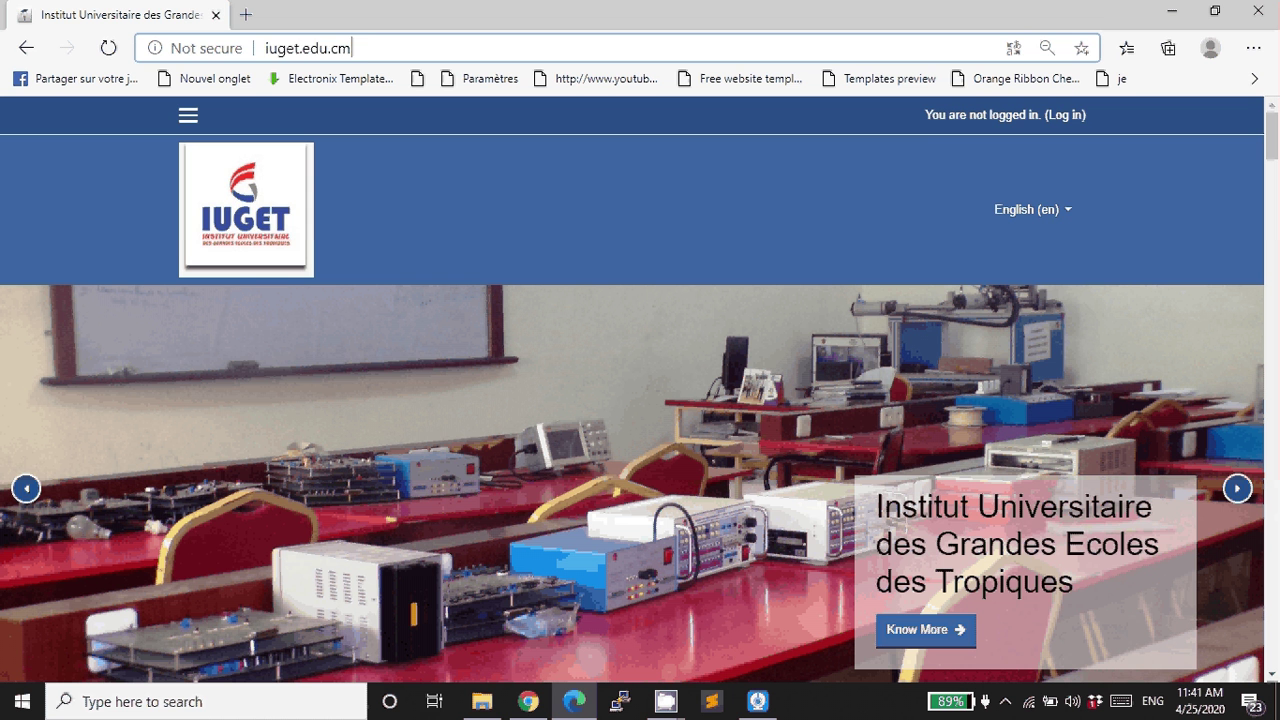
{"action": "key", "text": "ctrl+a"}
{"action": "left_click", "coordinate": [351, 48]}
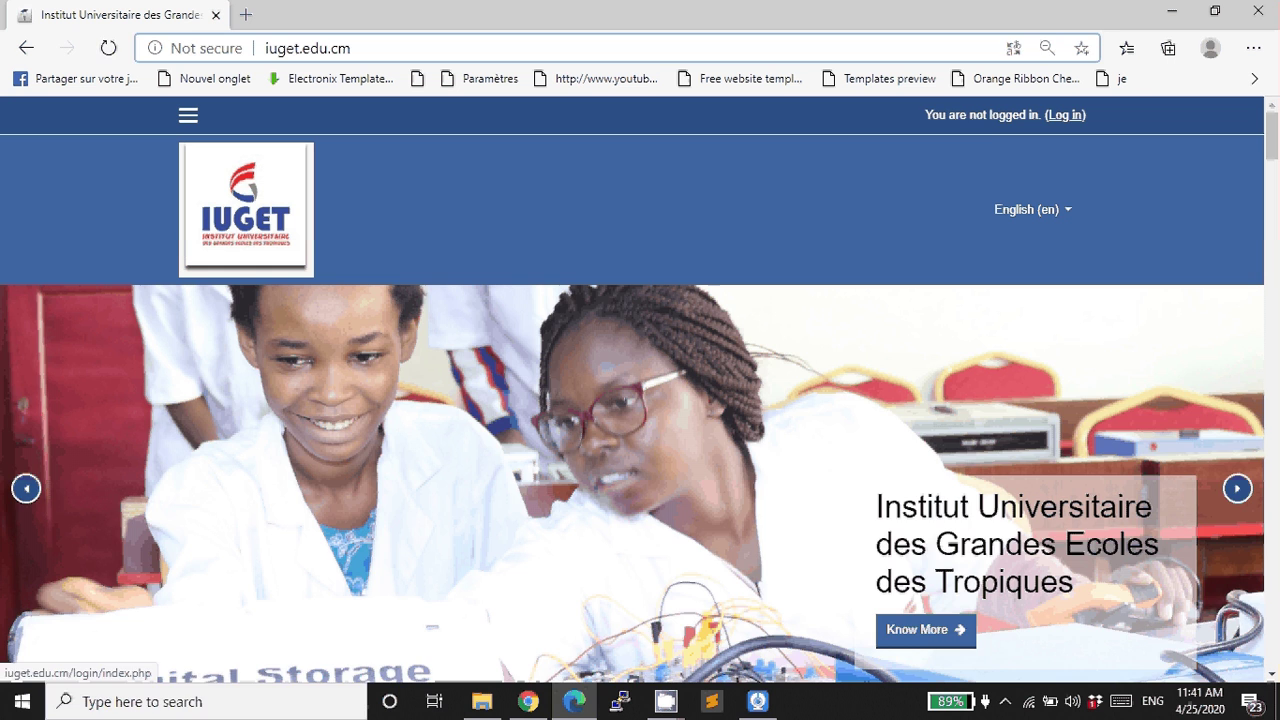
{"action": "left_click", "coordinate": [1065, 115]}
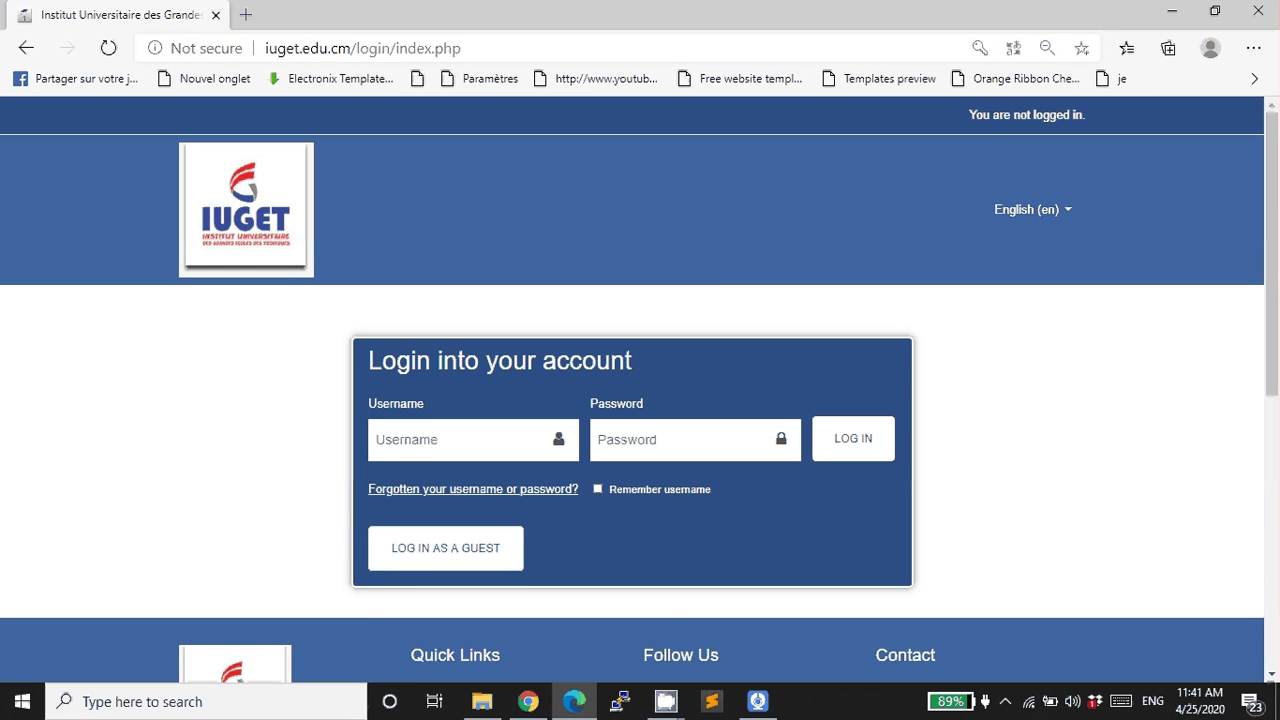
Log in to the account by filling the username and password fields with saved credentials
{"action": "left_click", "coordinate": [420, 439]}
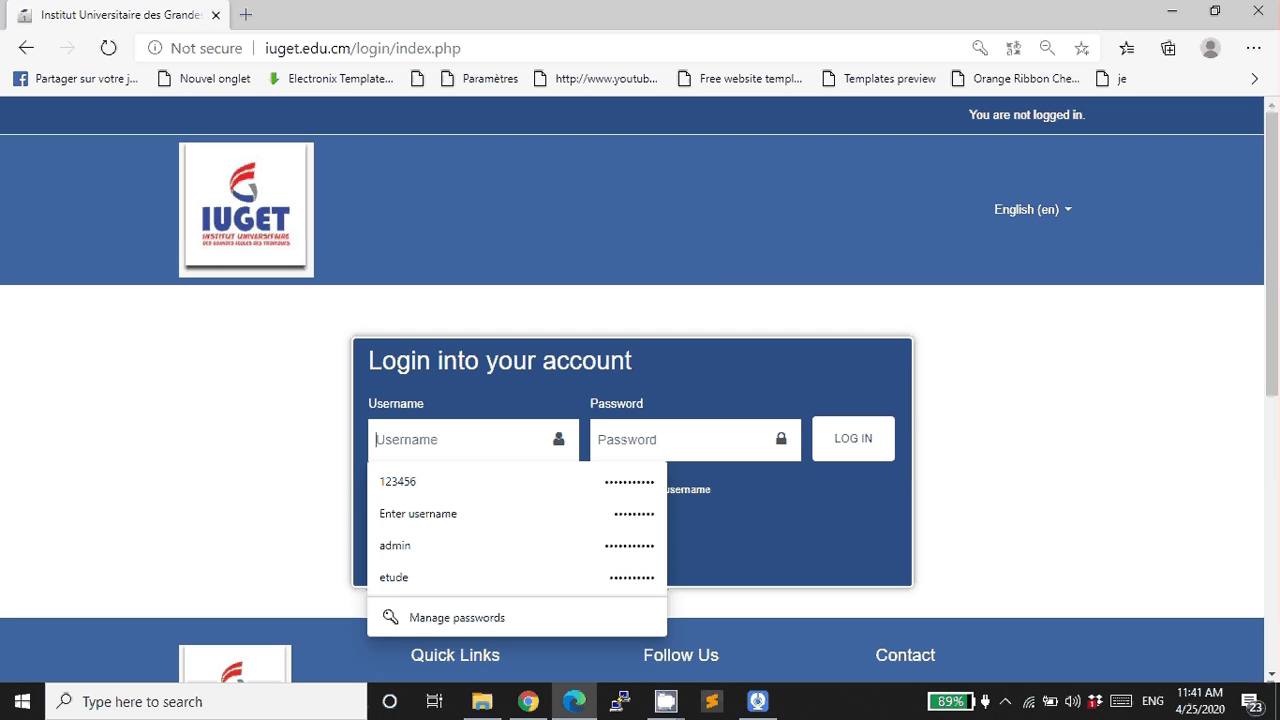
{"action": "left_click", "coordinate": [690, 439]}
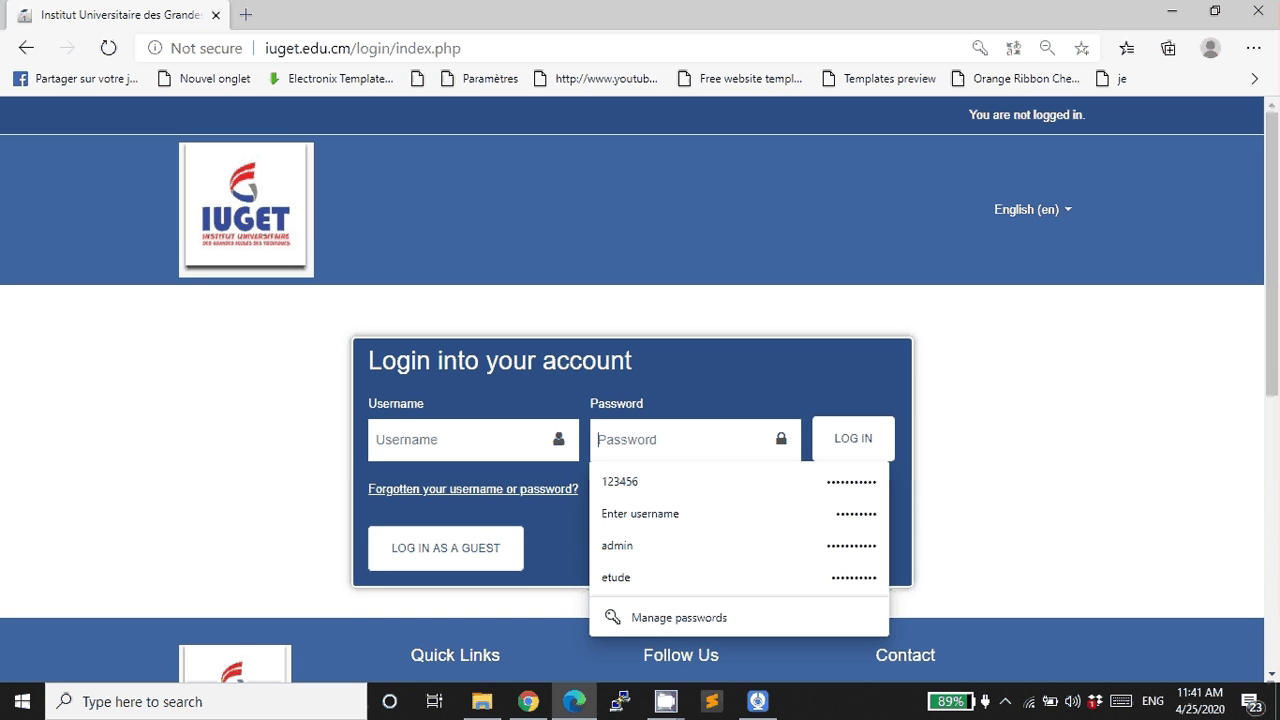
{"action": "left_click", "coordinate": [468, 440]}
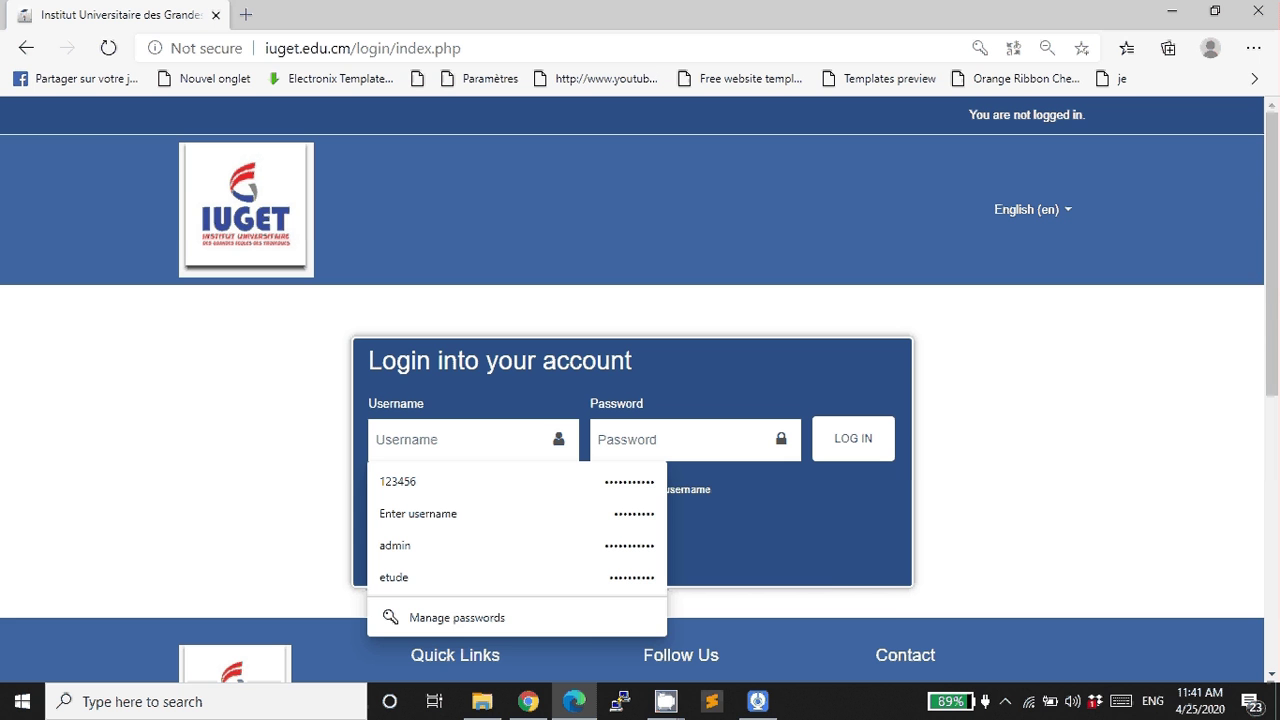
{"action": "left_click", "coordinate": [680, 439]}
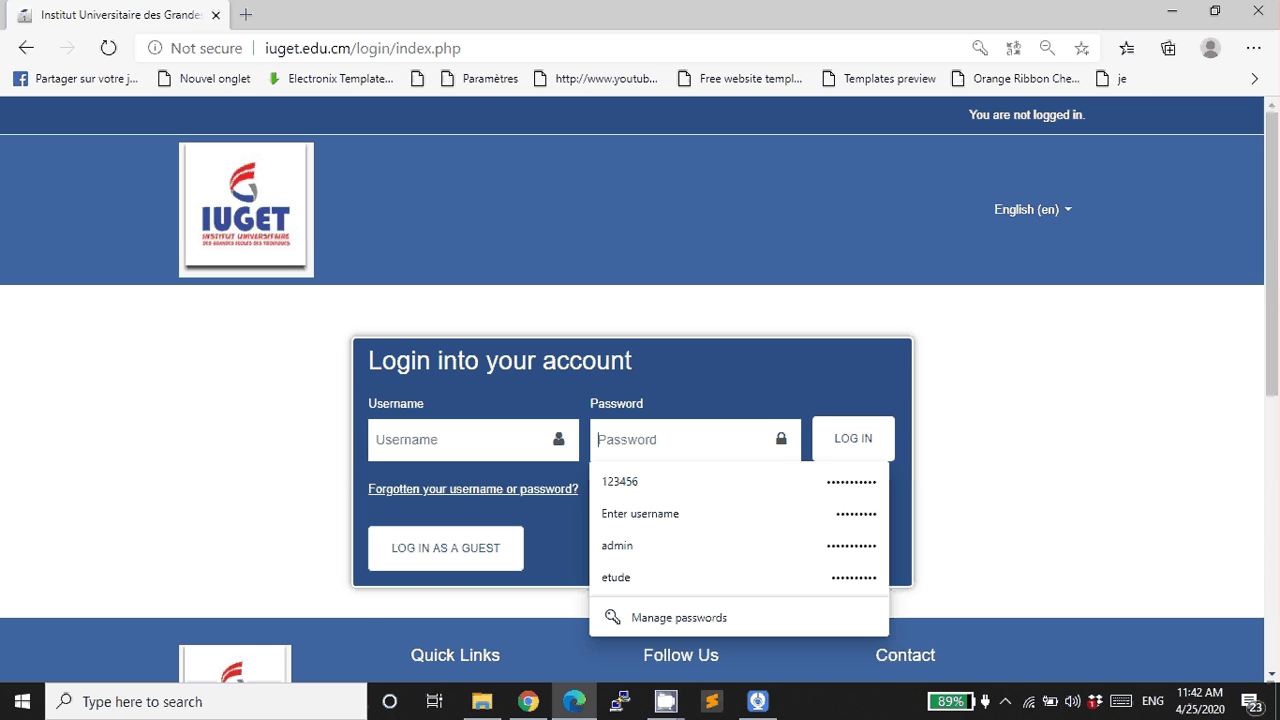
{"action": "key", "text": "Escape"}
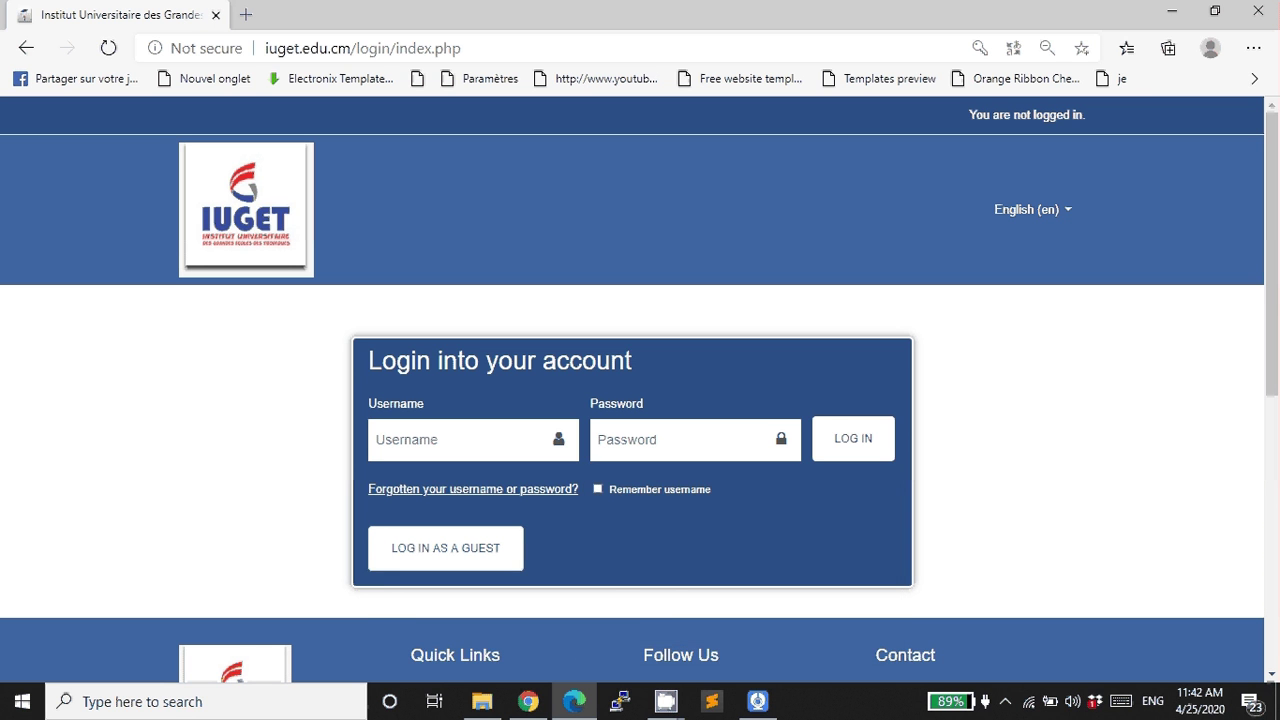
{"action": "left_click", "coordinate": [460, 439]}
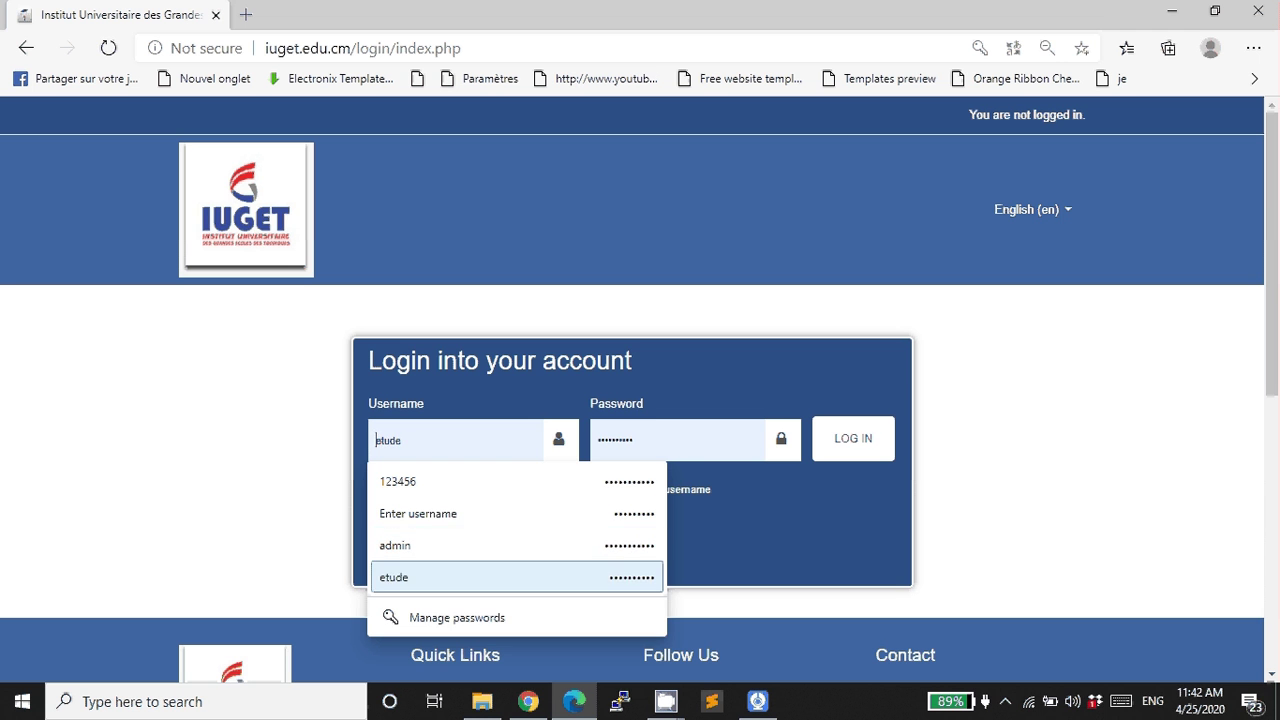
{"action": "left_click", "coordinate": [452, 483]}
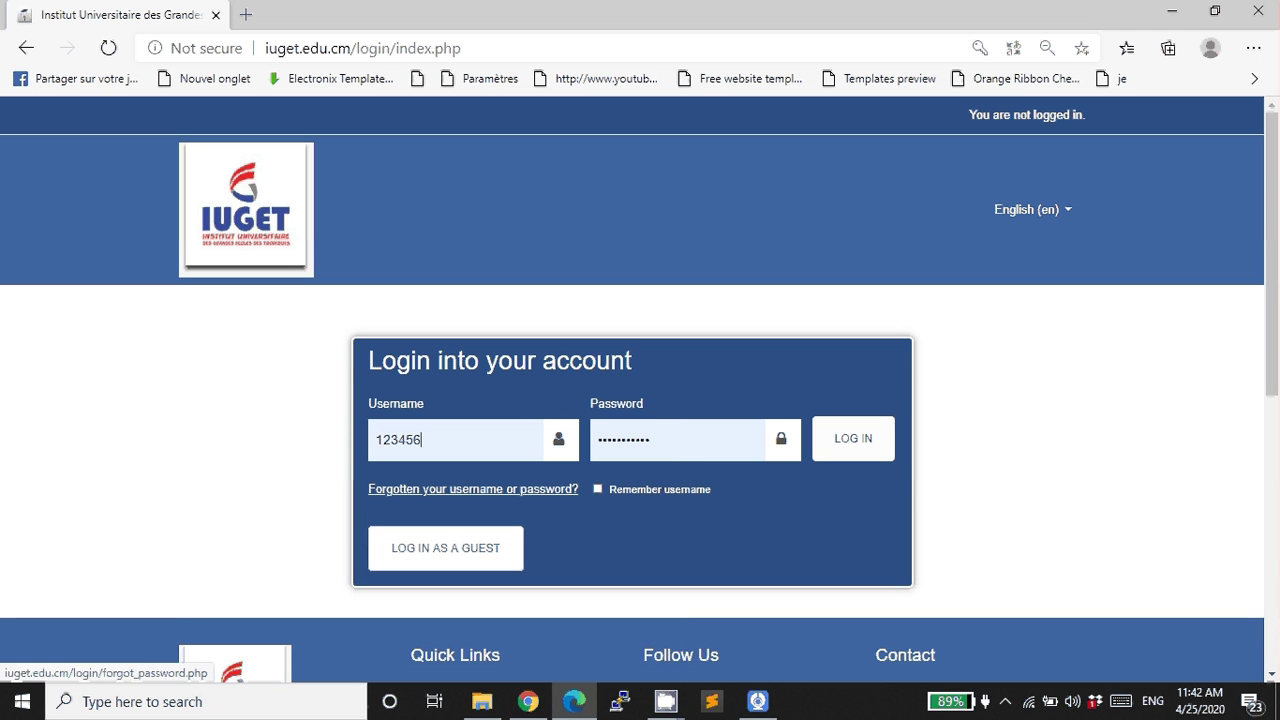
{"action": "key", "text": "Return"}
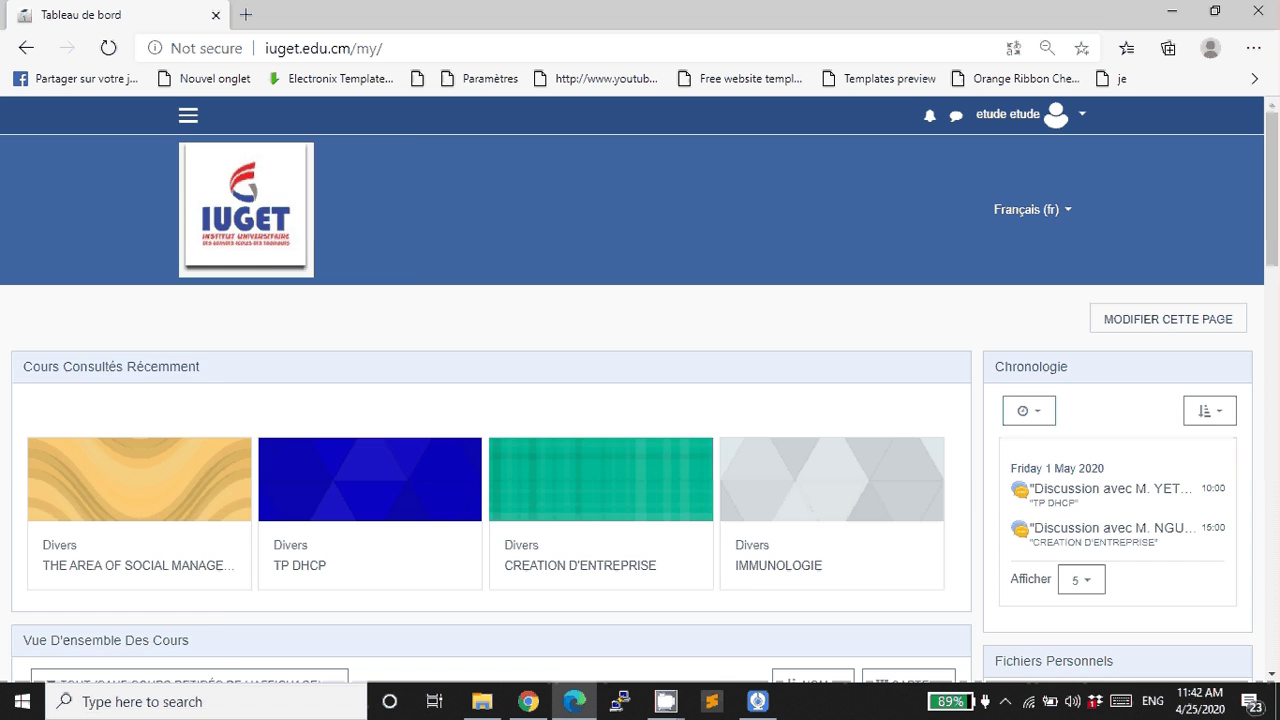
Open the course THE AREA OF SOCIAL MANAGEMENT from the dashboard's course overview
{"action": "scroll", "coordinate": [598, 400], "scroll_direction": "down", "scroll_amount": 5}
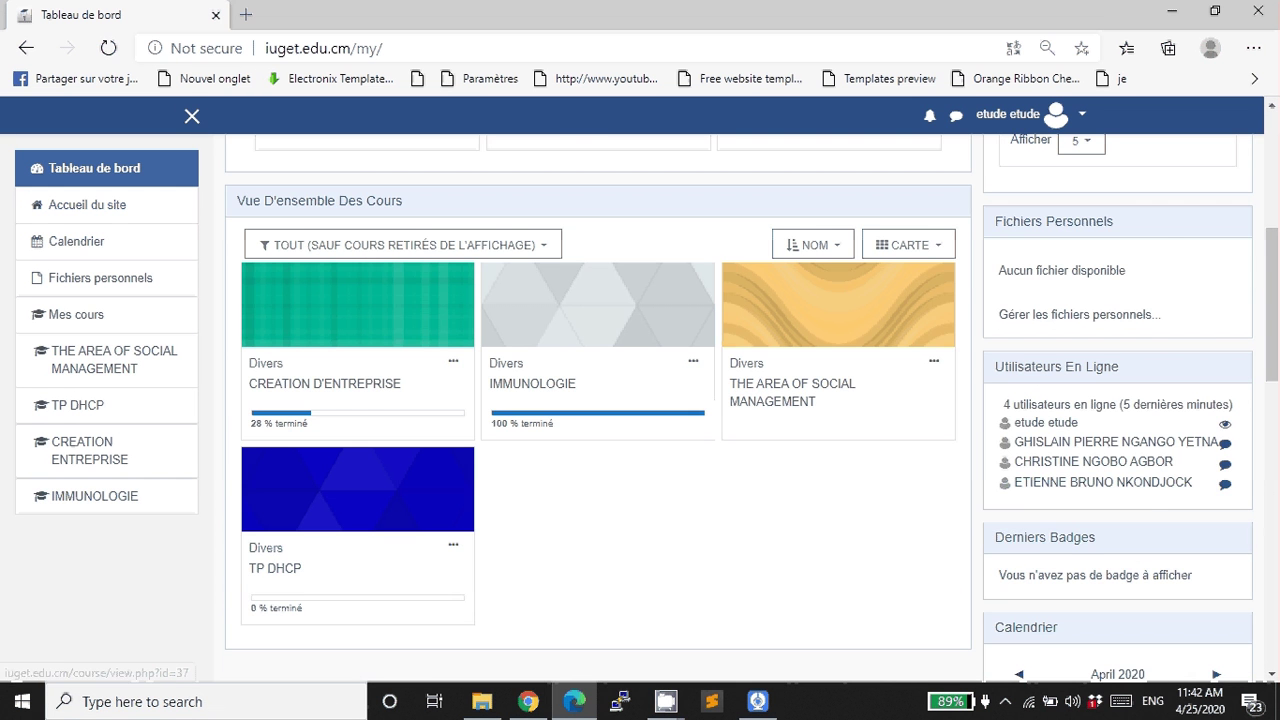
{"action": "scroll", "coordinate": [598, 400], "scroll_direction": "down", "scroll_amount": 2}
{"action": "scroll", "coordinate": [598, 400], "scroll_direction": "up", "scroll_amount": 2}
{"action": "scroll", "coordinate": [600, 400], "scroll_direction": "up", "scroll_amount": 1}
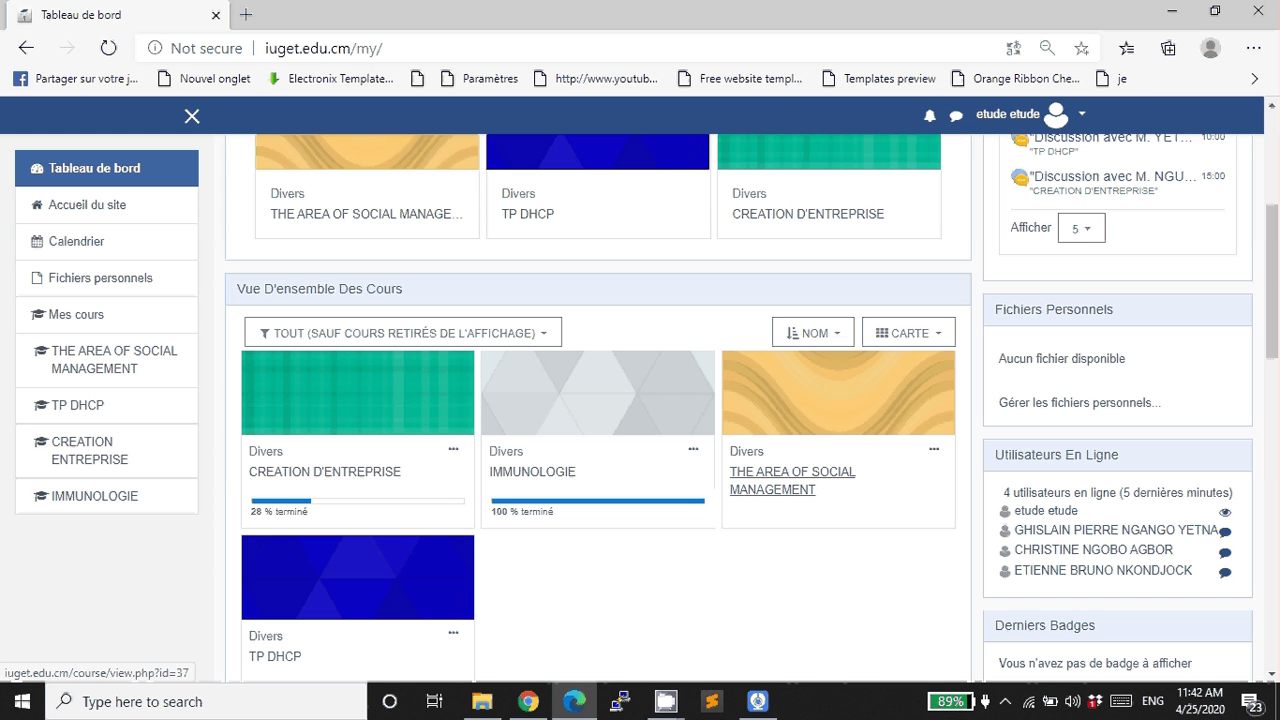
{"action": "left_click", "coordinate": [792, 480]}
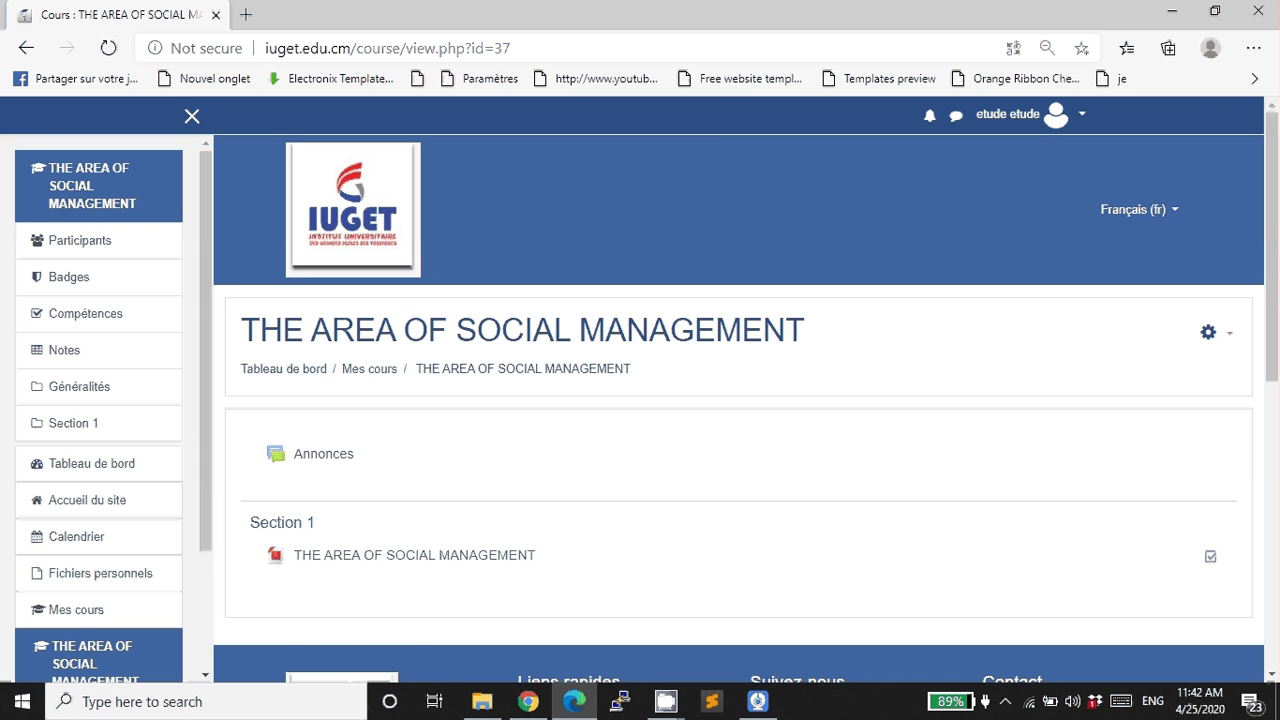
Turn on editing mode (Activer le mode édition) for the THE AREA OF SOCIAL MANAGEMENT course
{"action": "scroll", "coordinate": [740, 400], "scroll_direction": "down", "scroll_amount": 2}
{"action": "scroll", "coordinate": [740, 400], "scroll_direction": "up", "scroll_amount": 1}
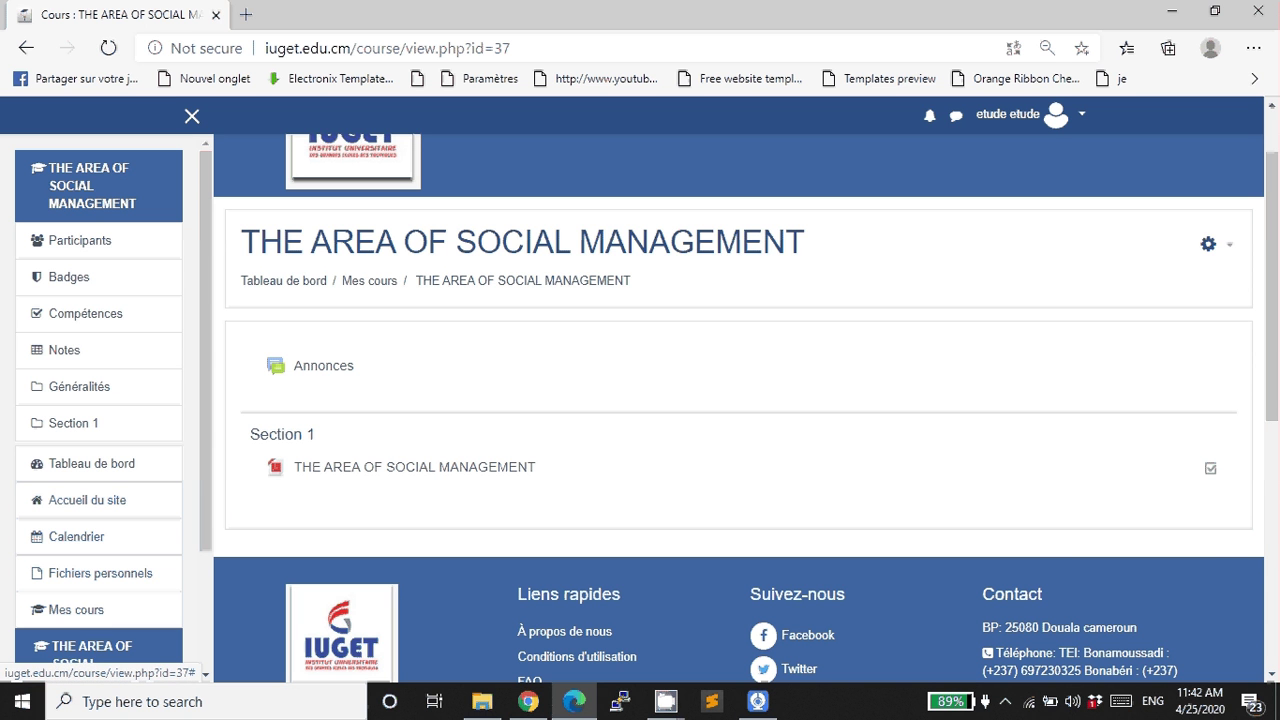
{"action": "left_click", "coordinate": [1208, 244]}
{"action": "left_click", "coordinate": [1208, 244]}
{"action": "left_click", "coordinate": [1208, 244]}
{"action": "left_click", "coordinate": [1208, 244]}
{"action": "left_click", "coordinate": [1208, 244]}
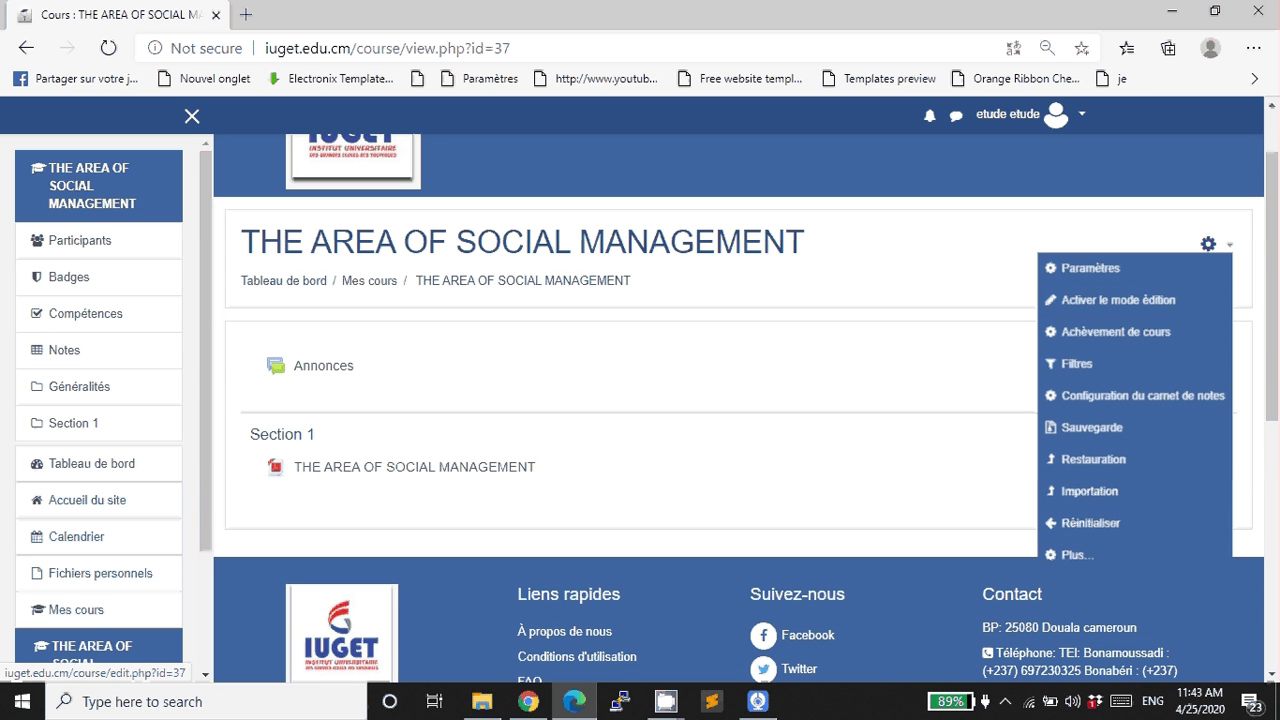
{"action": "key", "text": "Escape"}
{"action": "left_click", "coordinate": [1208, 244]}
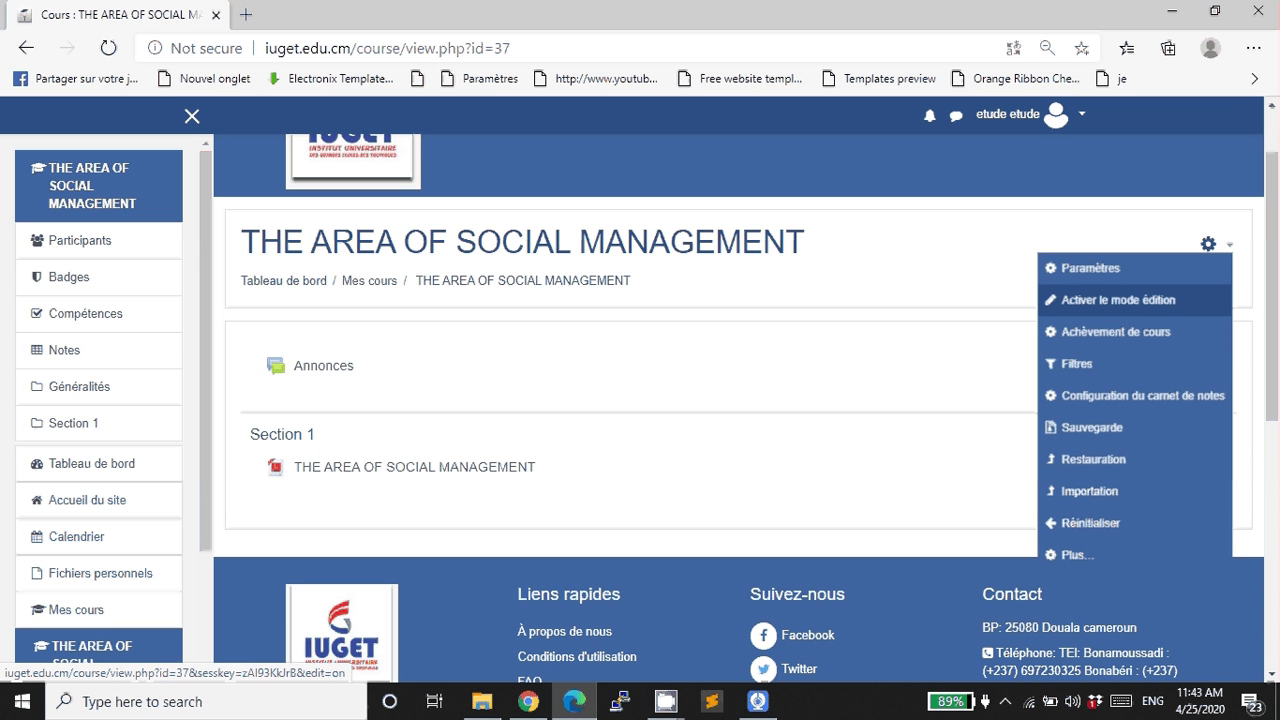
{"action": "left_click", "coordinate": [1118, 300]}
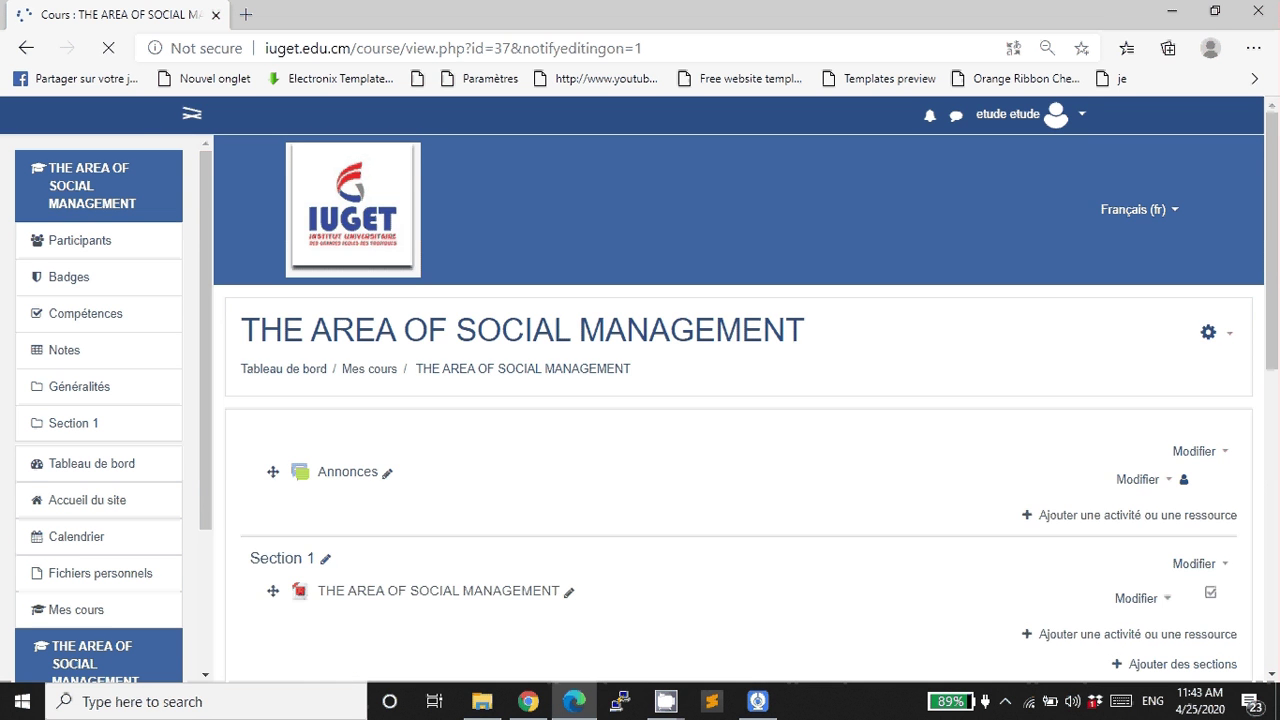
Open the chooser for adding an activity or resource (Ajouter une activité ou une ressource) to Section 1
{"action": "scroll", "coordinate": [745, 420], "scroll_direction": "down", "scroll_amount": 2}
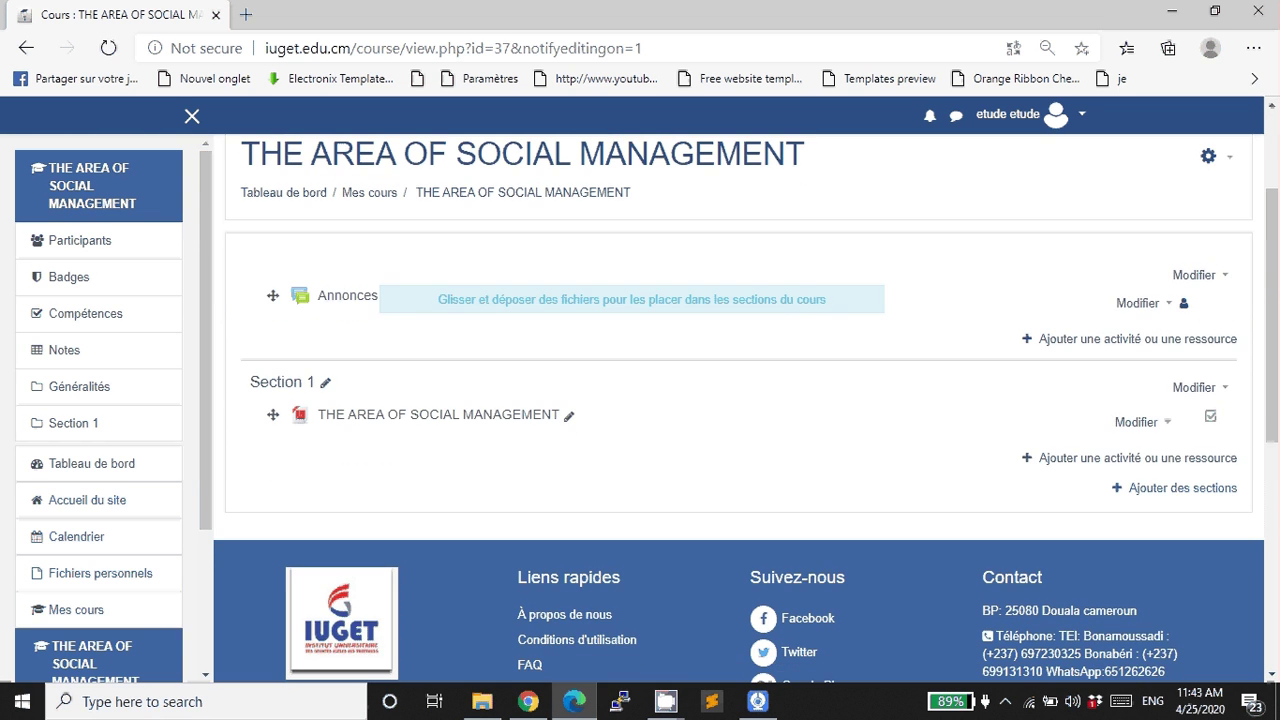
{"action": "scroll", "coordinate": [745, 420], "scroll_direction": "up", "scroll_amount": 2}
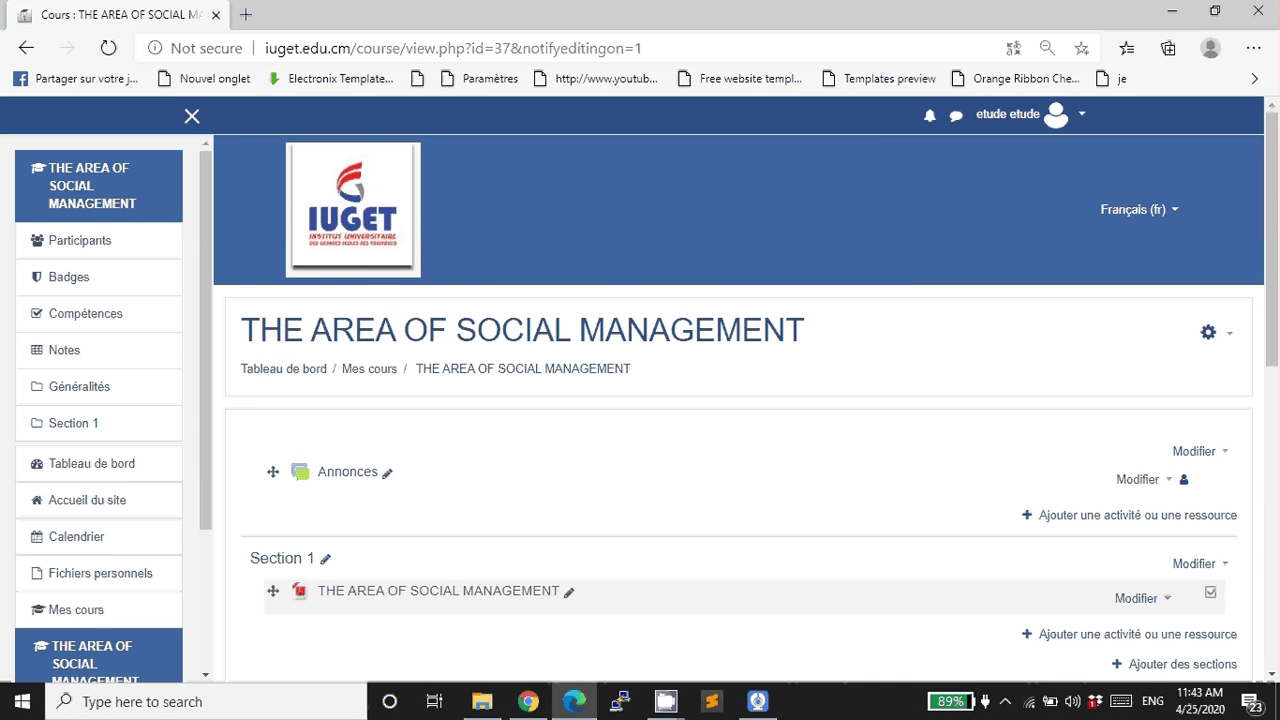
{"action": "scroll", "coordinate": [745, 420], "scroll_direction": "down", "scroll_amount": 1}
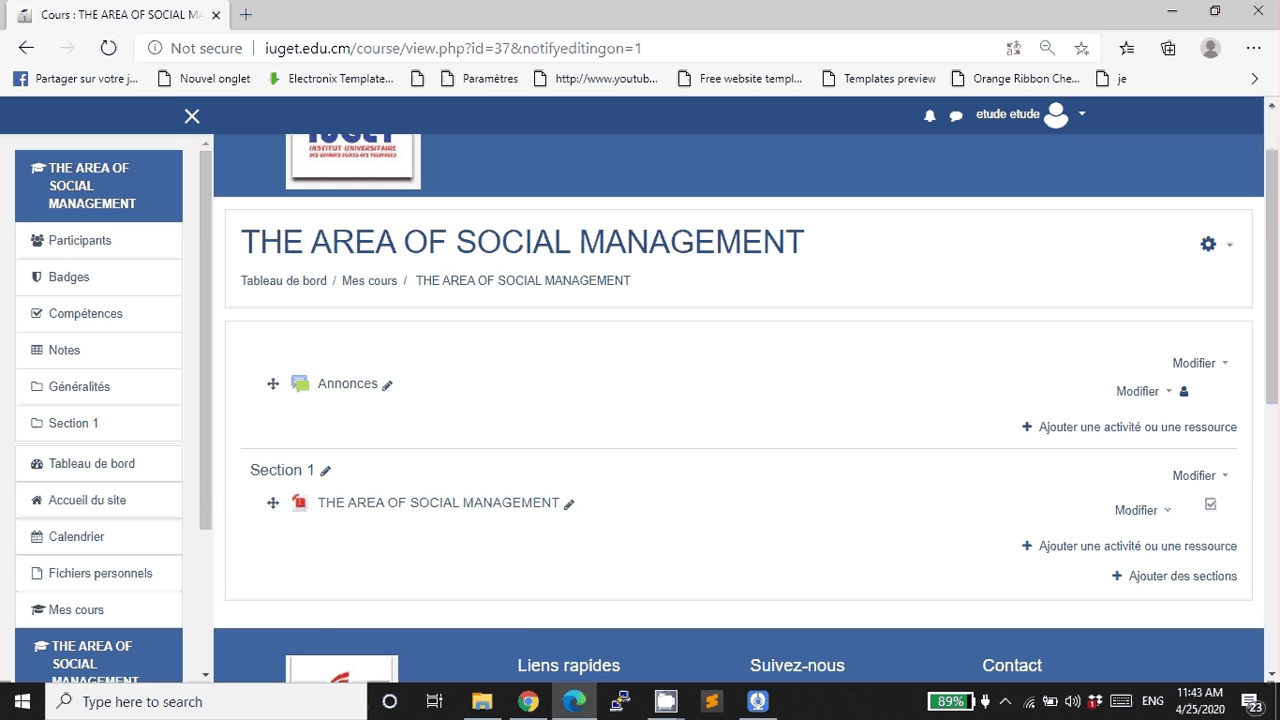
{"action": "scroll", "coordinate": [745, 400], "scroll_direction": "down", "scroll_amount": 1}
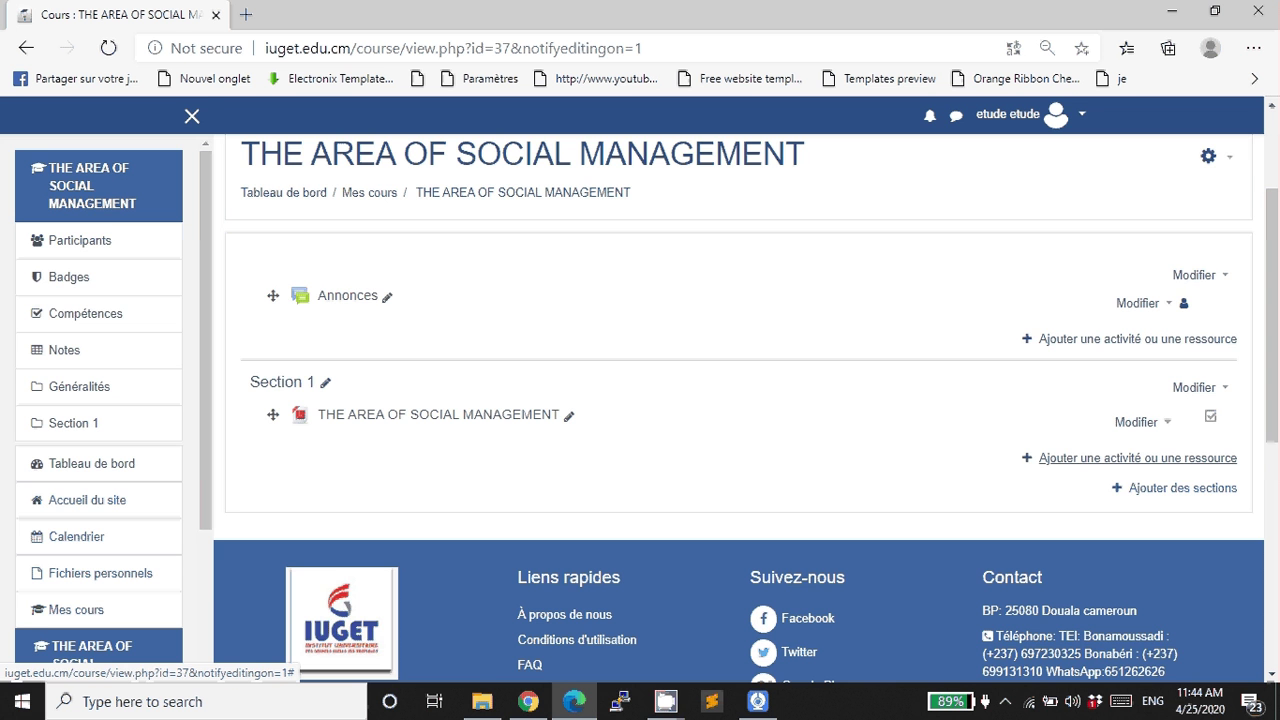
{"action": "left_click", "coordinate": [1138, 458]}
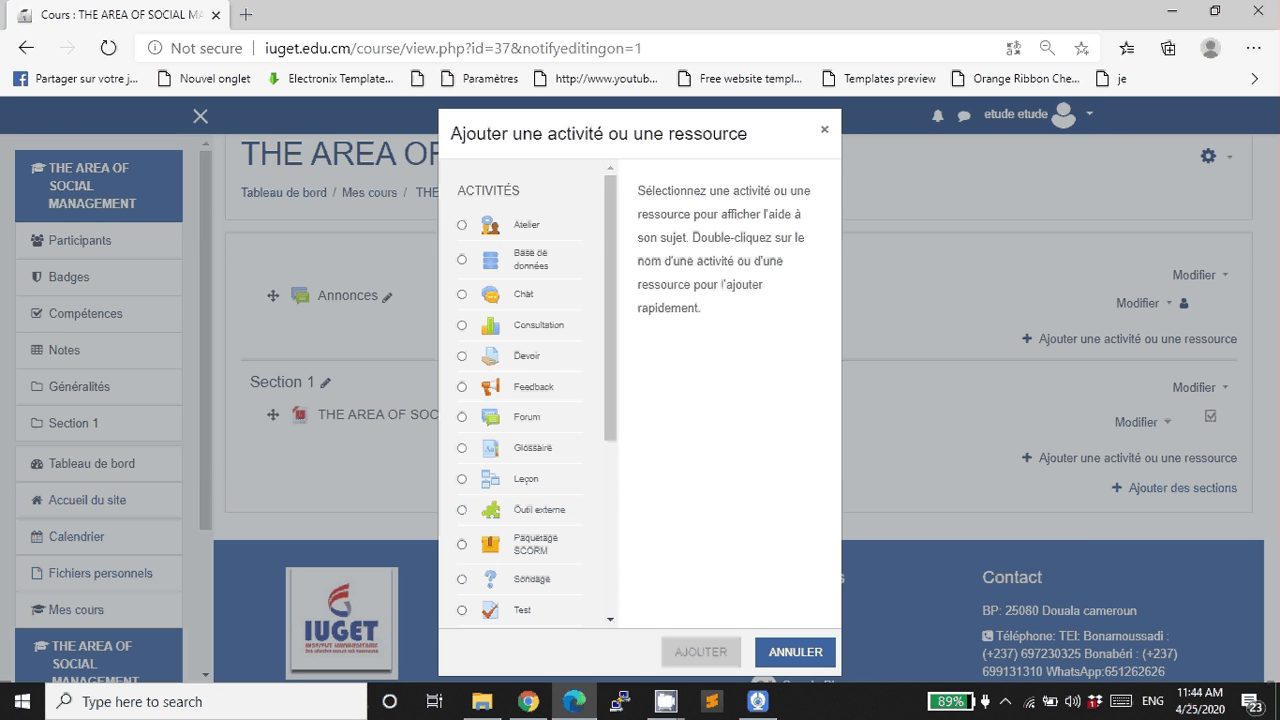
{"action": "left_click", "coordinate": [824, 129]}
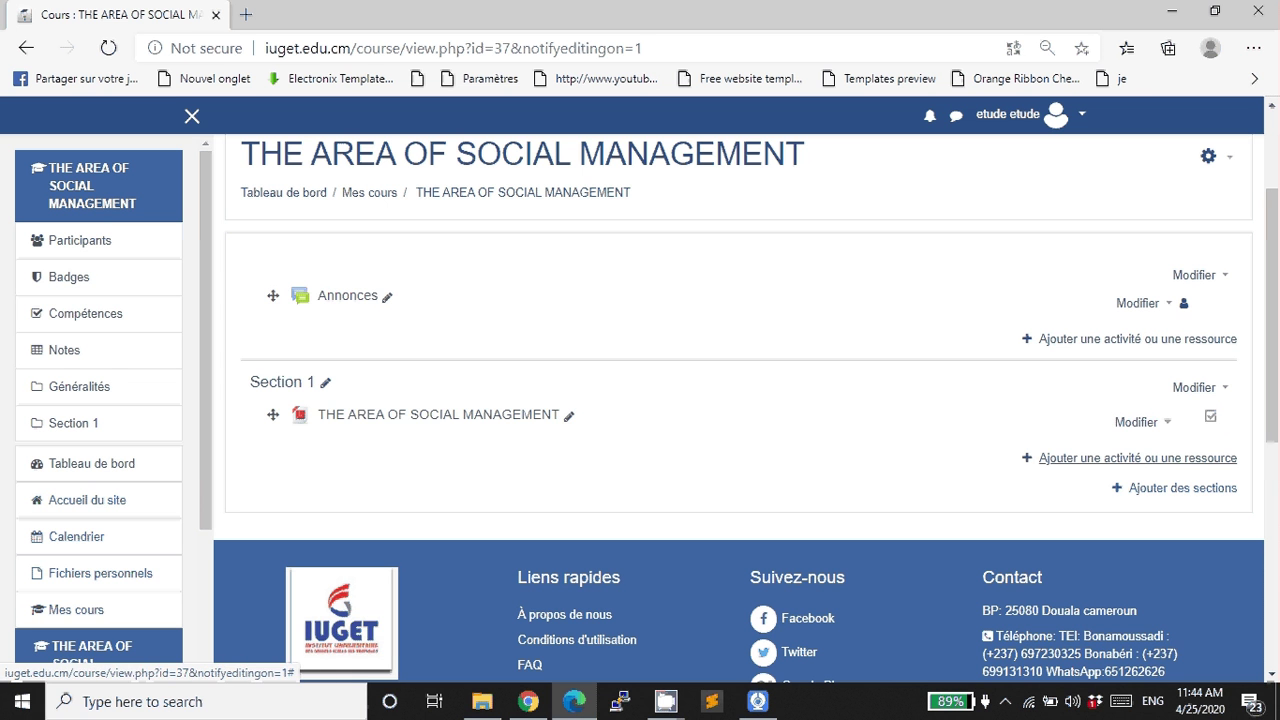
{"action": "left_click", "coordinate": [1138, 457]}
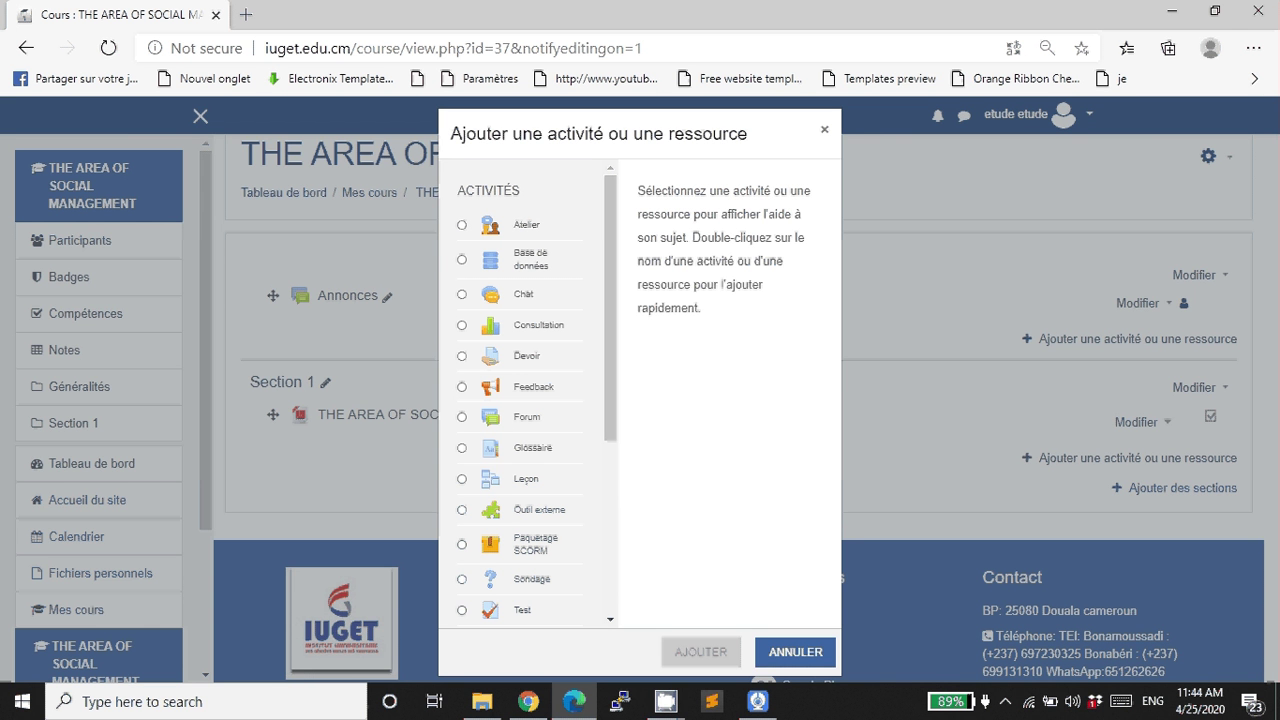
Examine the activity and resource types offered in the chooser, from Atelier down to URL
{"action": "scroll", "coordinate": [530, 400], "scroll_direction": "down", "scroll_amount": 3}
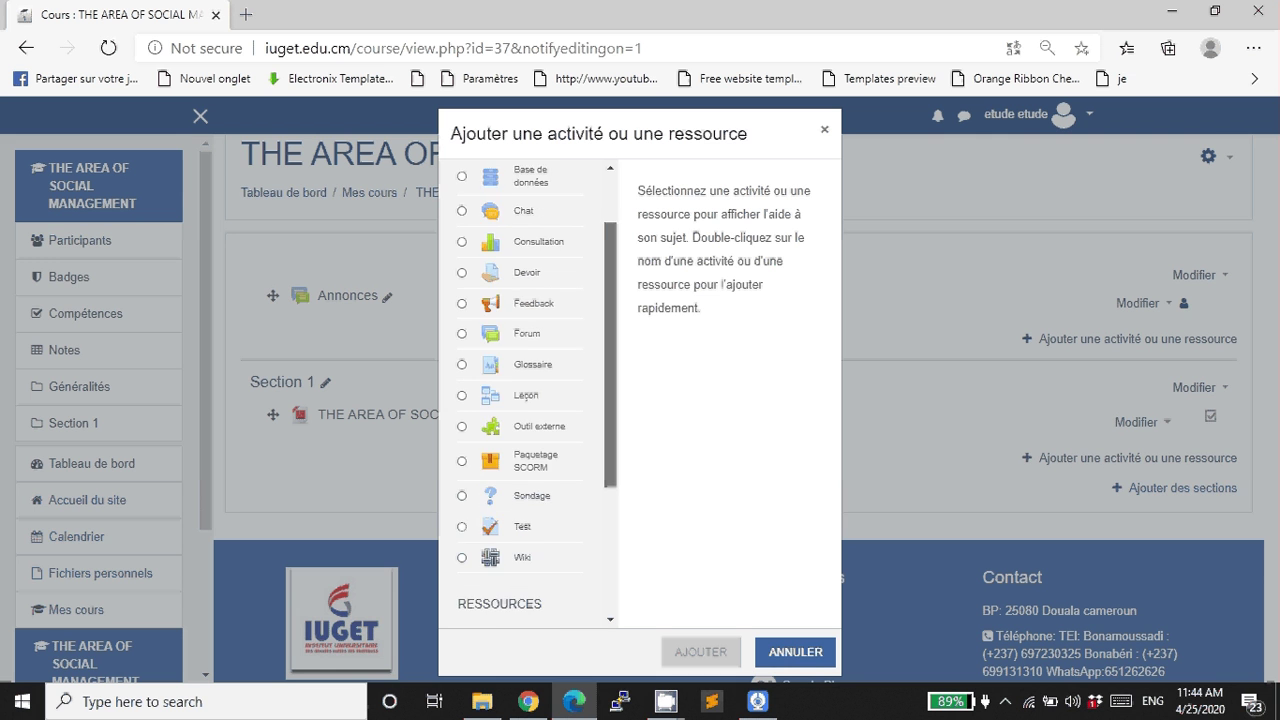
{"action": "scroll", "coordinate": [530, 400], "scroll_direction": "down", "scroll_amount": 2}
{"action": "scroll", "coordinate": [530, 400], "scroll_direction": "up", "scroll_amount": 6}
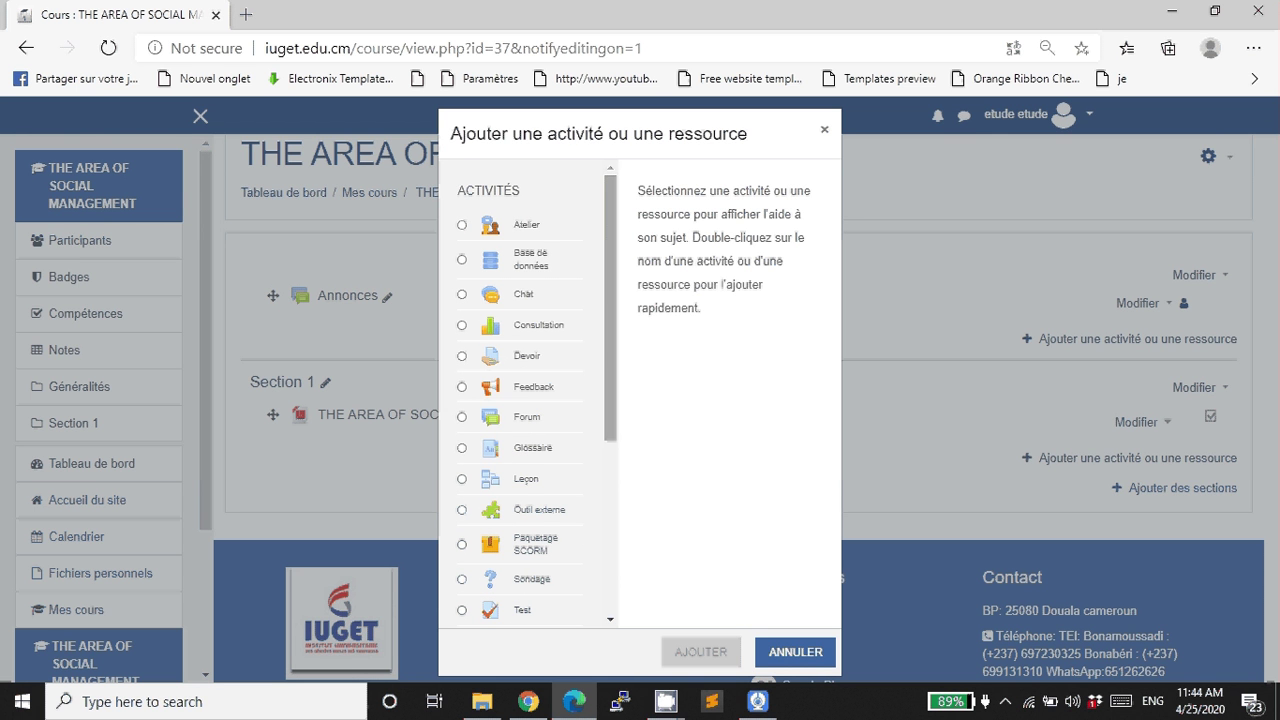
{"action": "scroll", "coordinate": [530, 400], "scroll_direction": "down", "scroll_amount": 2}
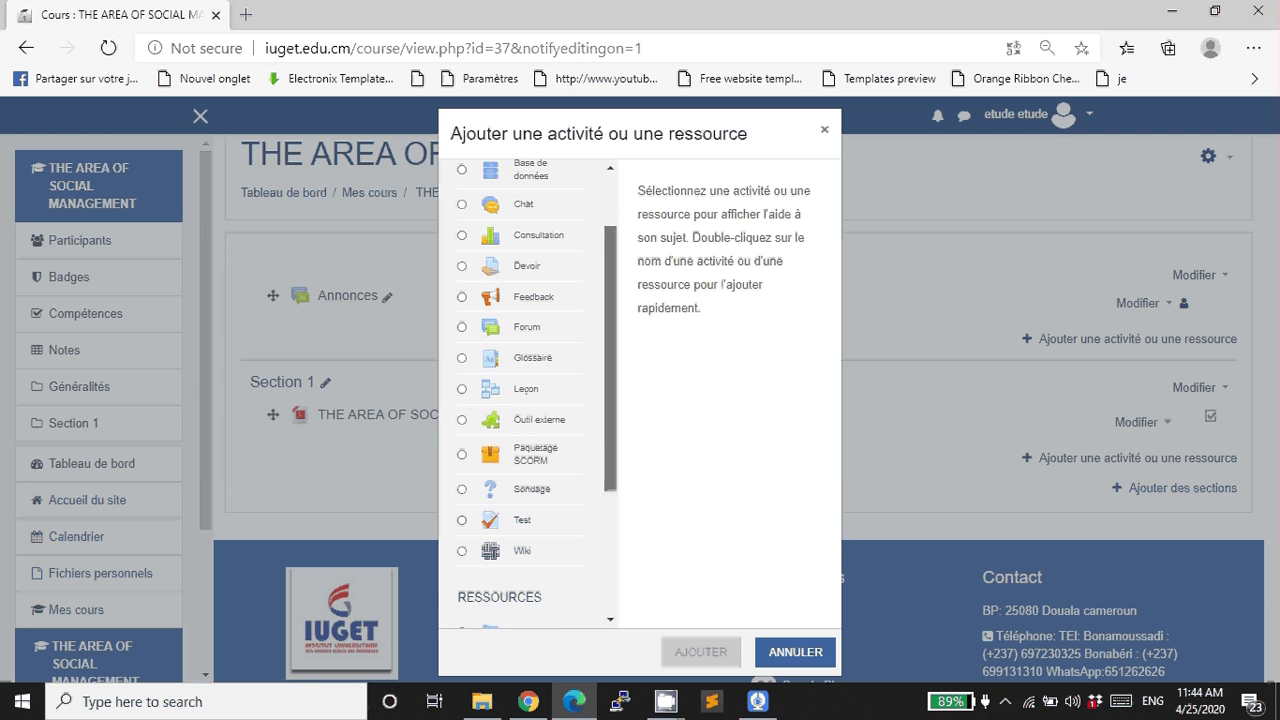
{"action": "scroll", "coordinate": [530, 400], "scroll_direction": "up", "scroll_amount": 2}
{"action": "scroll", "coordinate": [530, 400], "scroll_direction": "down", "scroll_amount": 5}
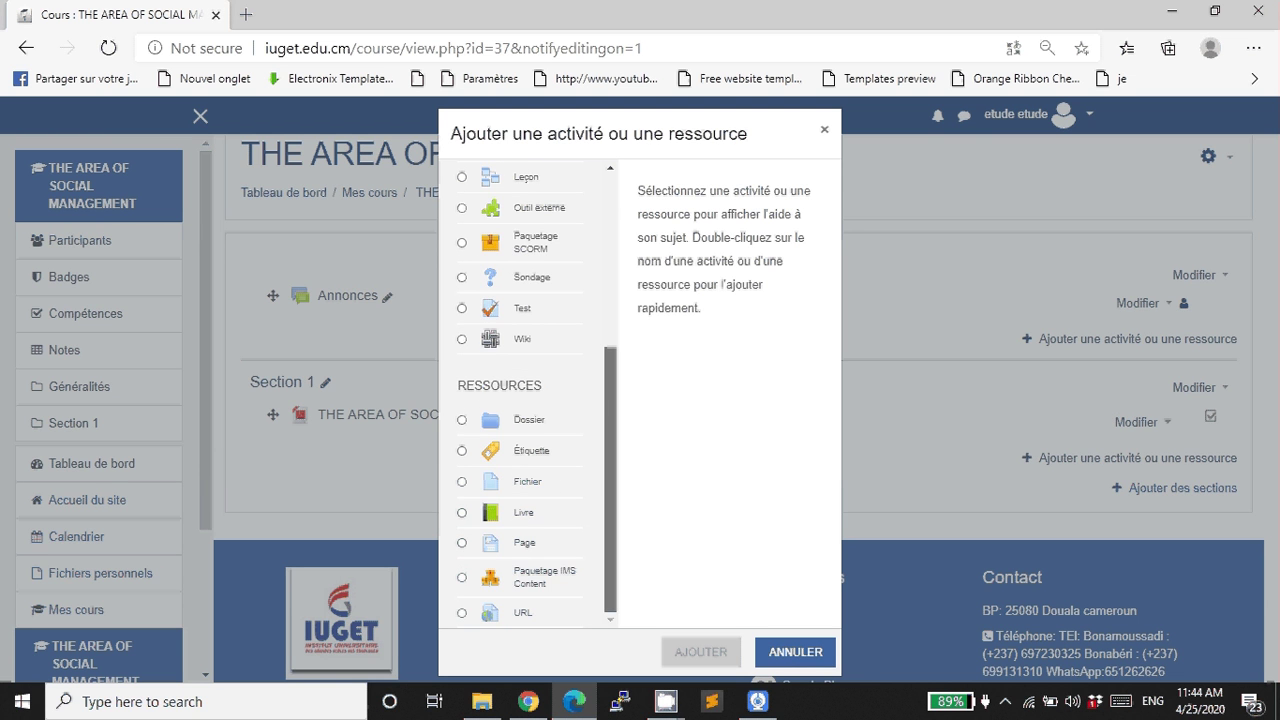
{"action": "scroll", "coordinate": [530, 400], "scroll_direction": "up", "scroll_amount": 5}
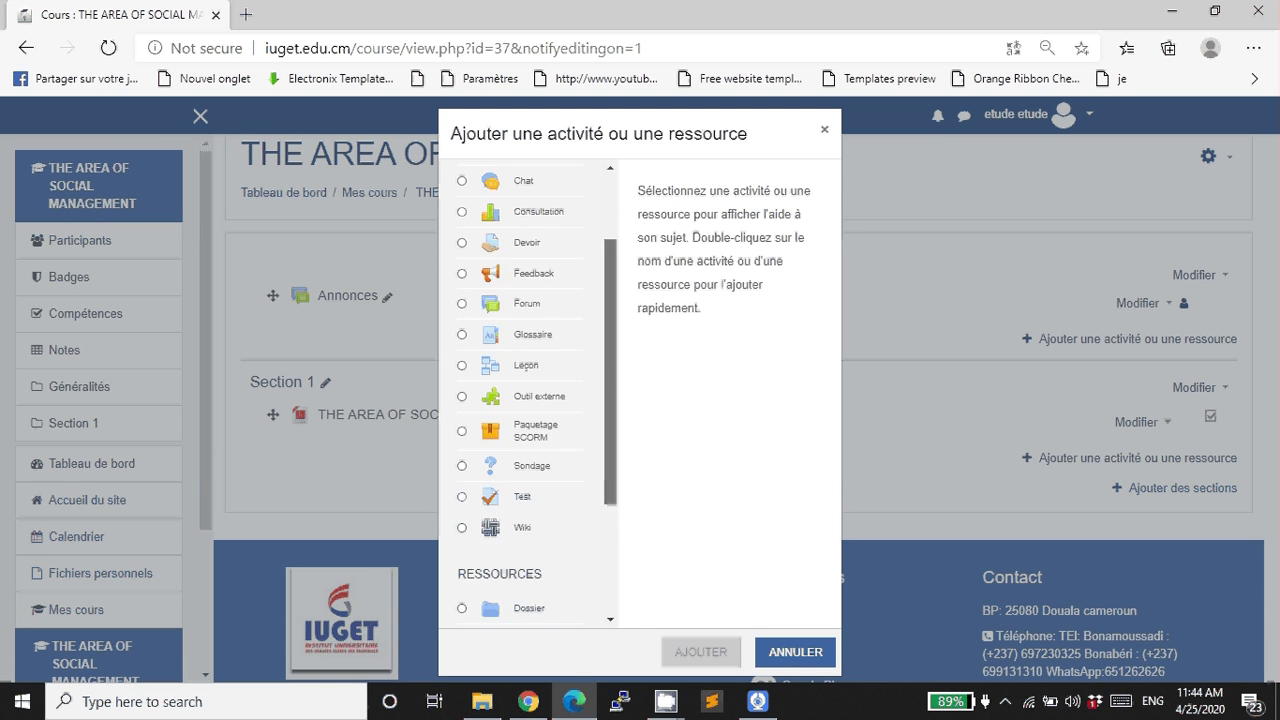
{"action": "scroll", "coordinate": [527, 268], "scroll_direction": "up", "scroll_amount": 1}
{"action": "scroll", "coordinate": [527, 268], "scroll_direction": "down", "scroll_amount": 5}
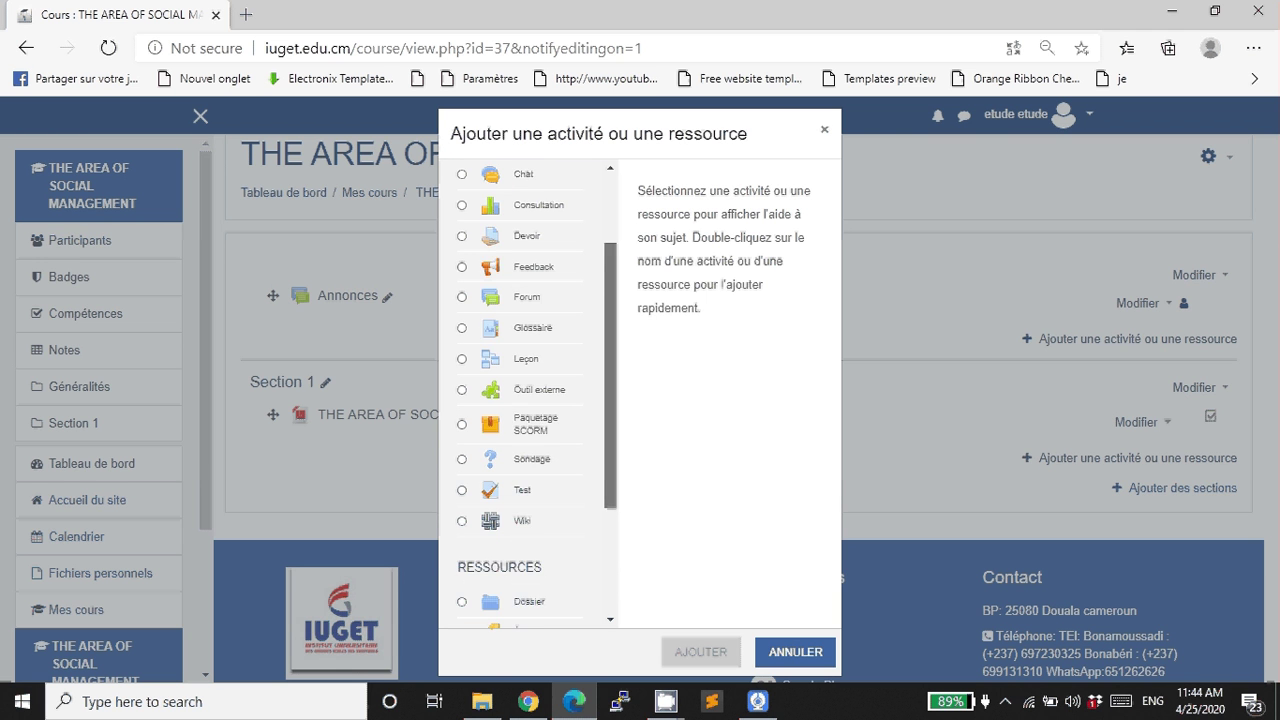
{"action": "scroll", "coordinate": [527, 268], "scroll_direction": "down", "scroll_amount": 3}
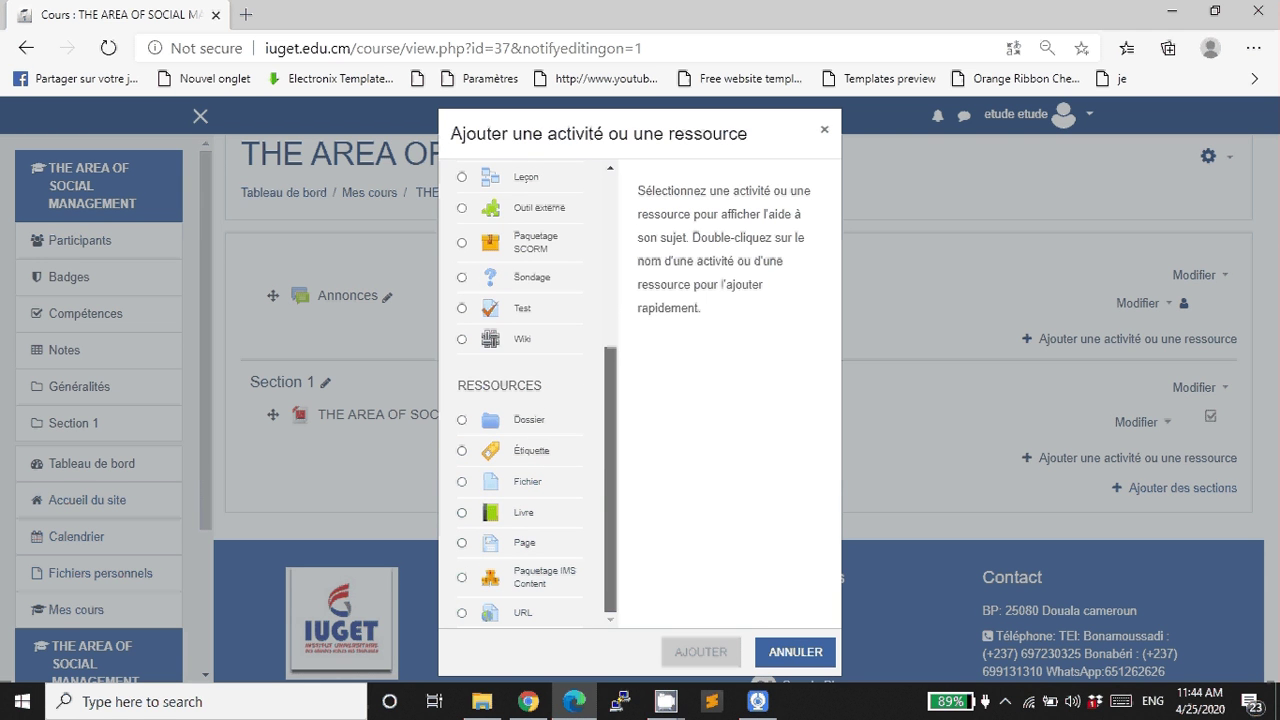
{"action": "scroll", "coordinate": [530, 390], "scroll_direction": "up", "scroll_amount": 5}
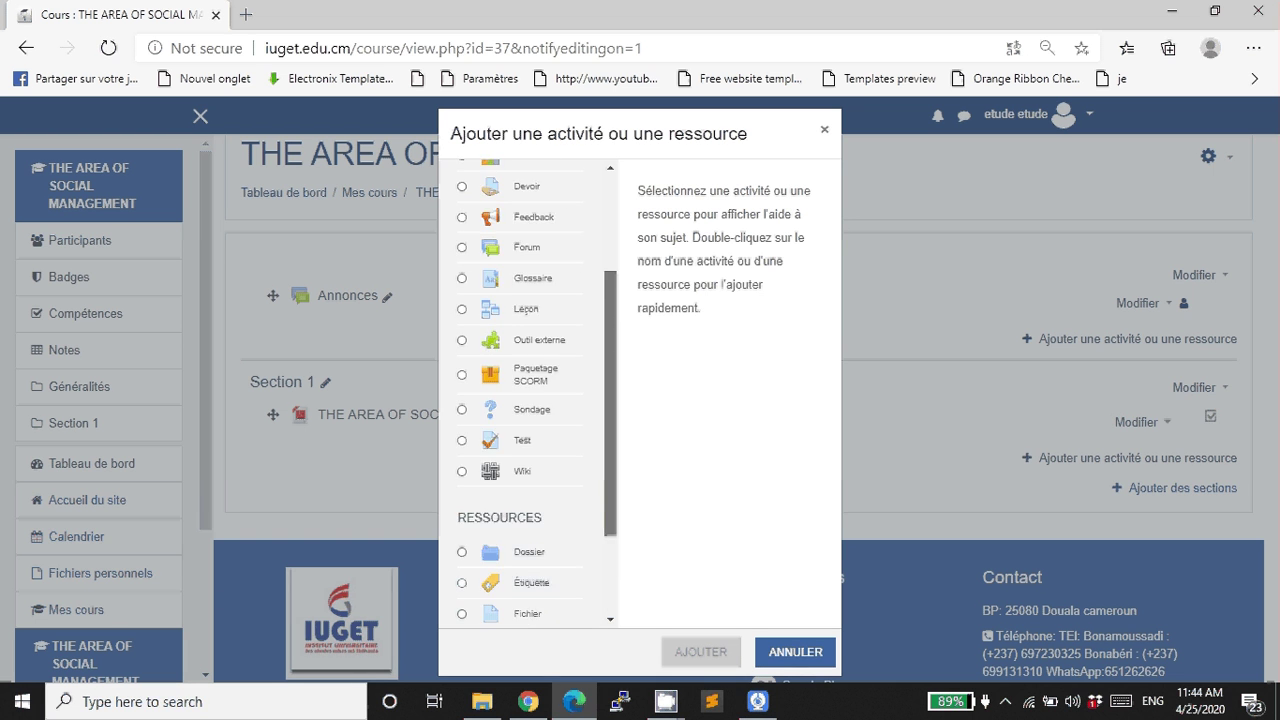
{"action": "scroll", "coordinate": [530, 390], "scroll_direction": "up", "scroll_amount": 2}
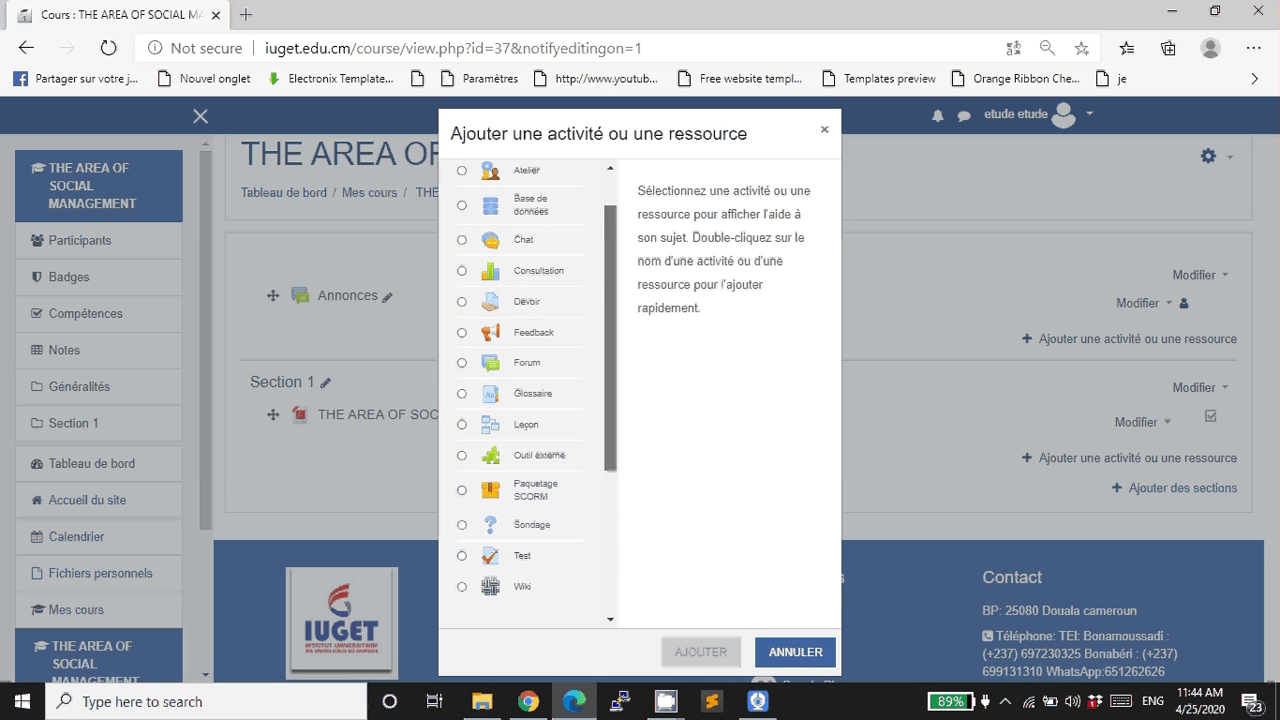
Choose the Devoir activity type and add it to Section 1
{"action": "scroll", "coordinate": [527, 460], "scroll_direction": "down", "scroll_amount": 5}
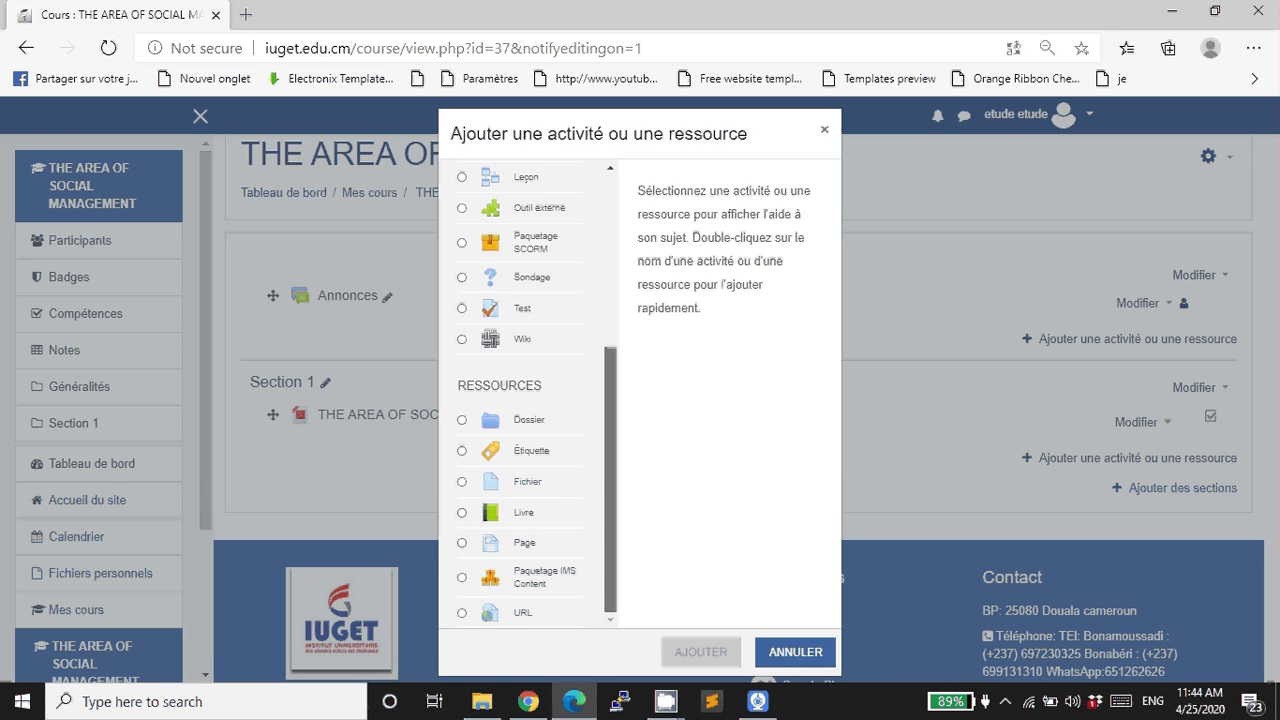
{"action": "scroll", "coordinate": [527, 460], "scroll_direction": "up", "scroll_amount": 5}
{"action": "left_click_drag", "start_coordinate": [610, 318], "coordinate": [610, 306]}
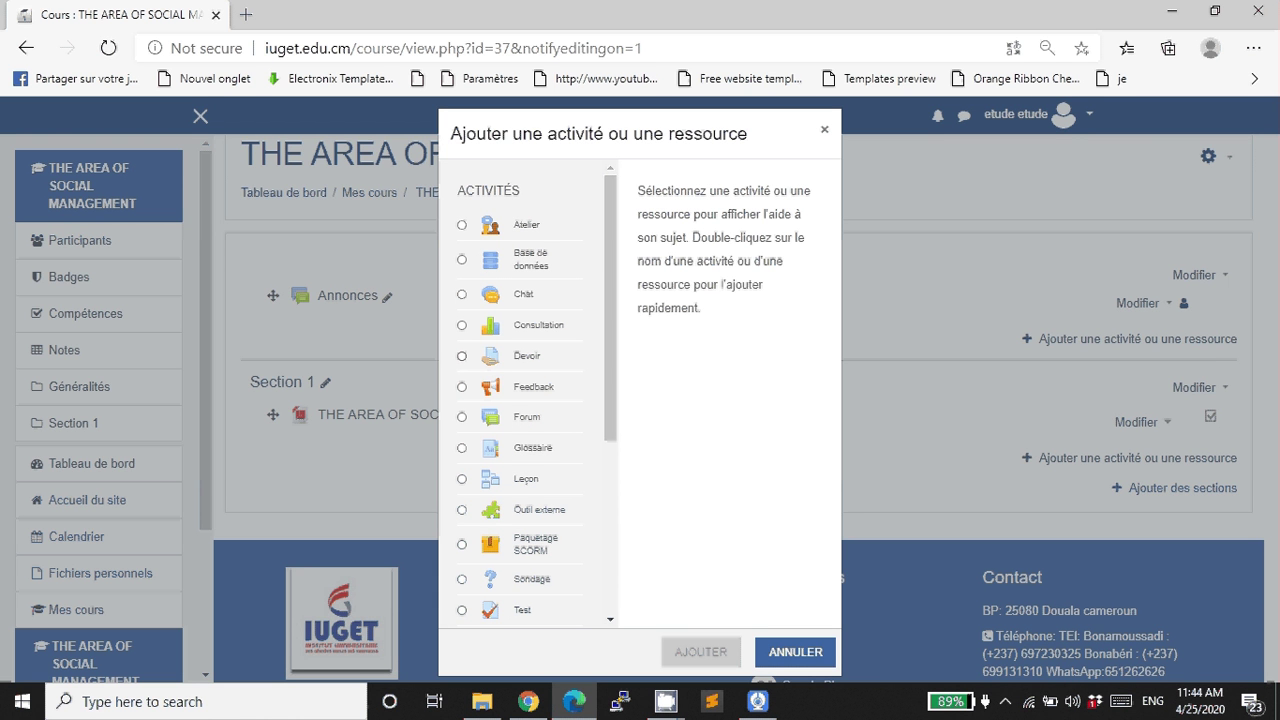
{"action": "left_click", "coordinate": [527, 355]}
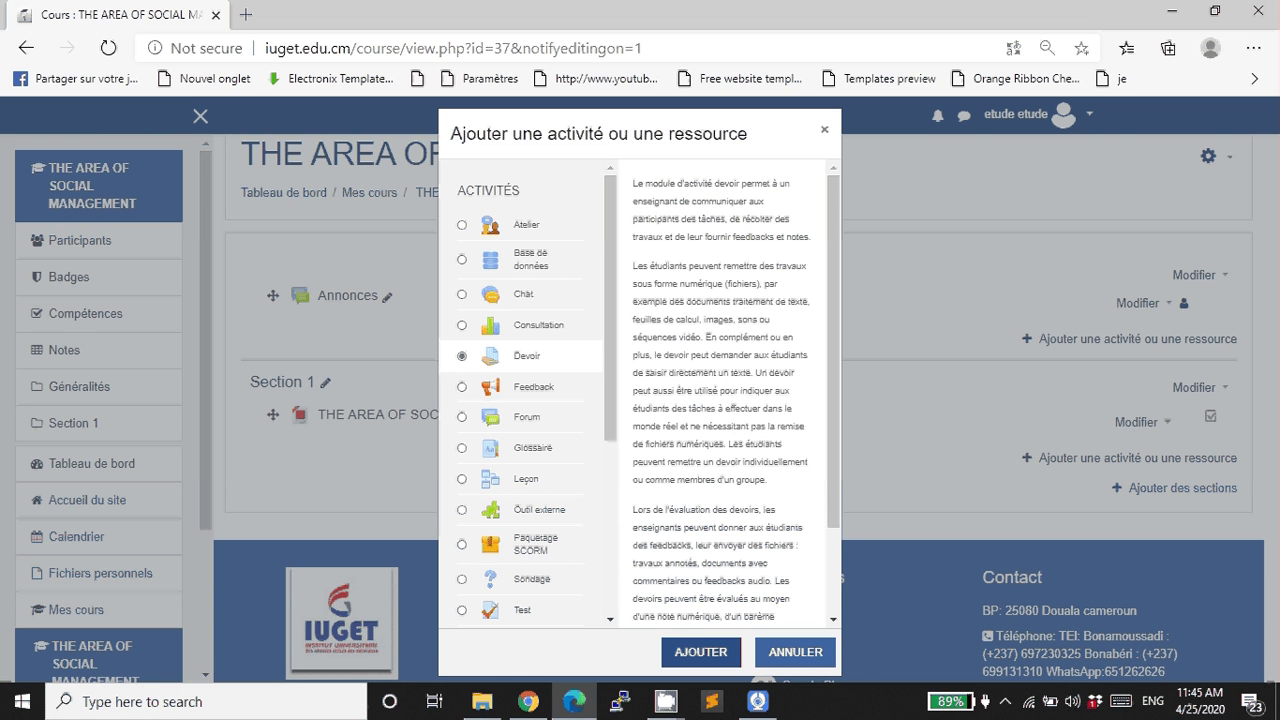
{"action": "left_click", "coordinate": [701, 652]}
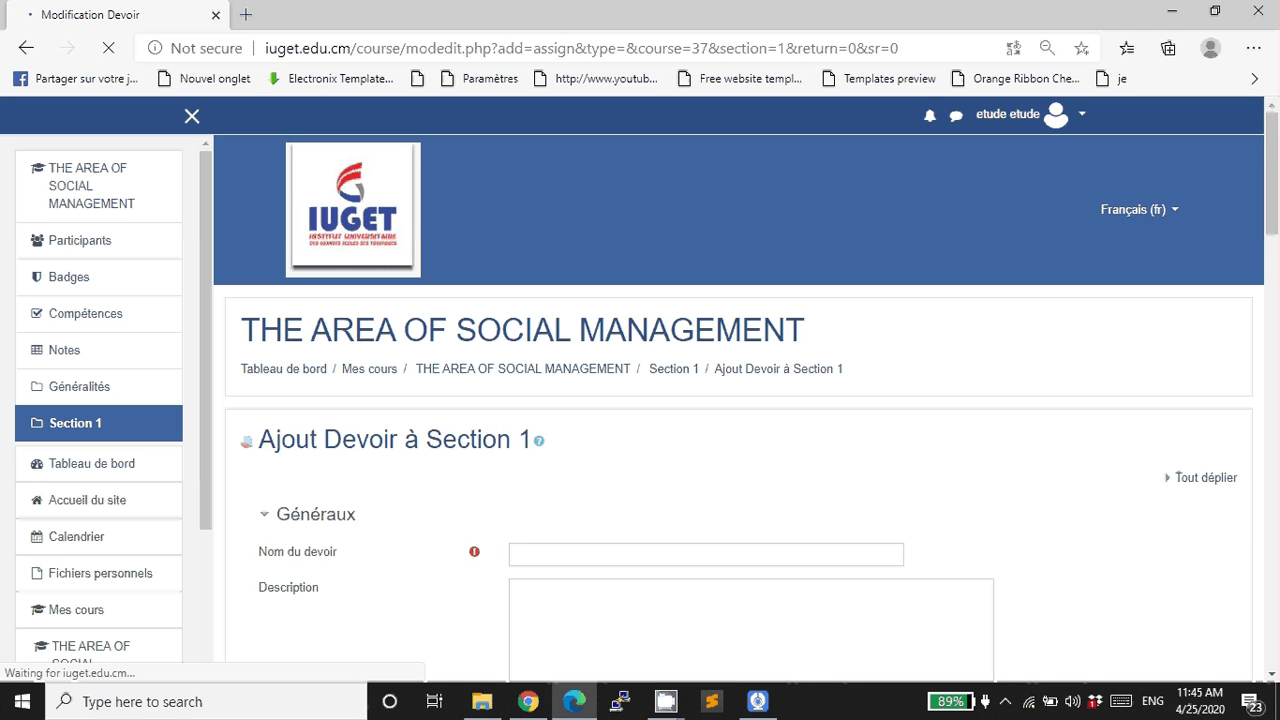
Name the new assignment (Nom du devoir) "Exercice du cours"
{"action": "scroll", "coordinate": [730, 450], "scroll_direction": "down", "scroll_amount": 3}
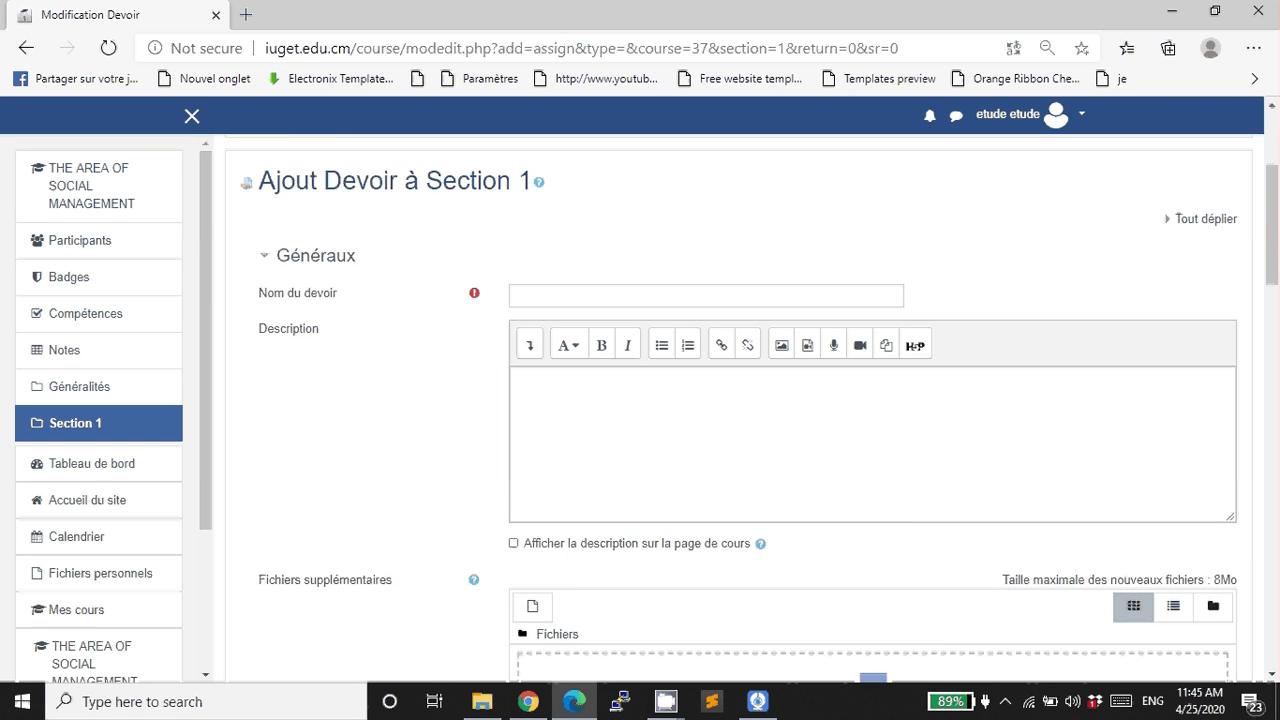
{"action": "scroll", "coordinate": [730, 450], "scroll_direction": "up", "scroll_amount": 3}
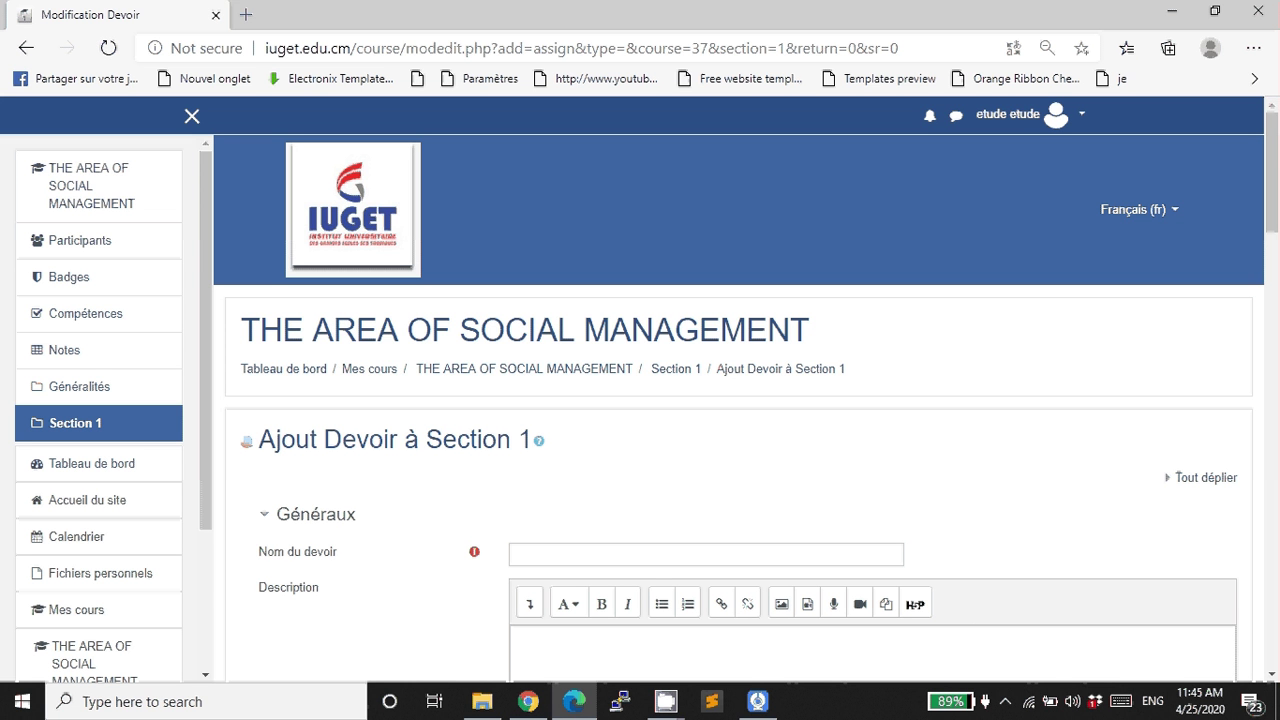
{"action": "left_click", "coordinate": [706, 554]}
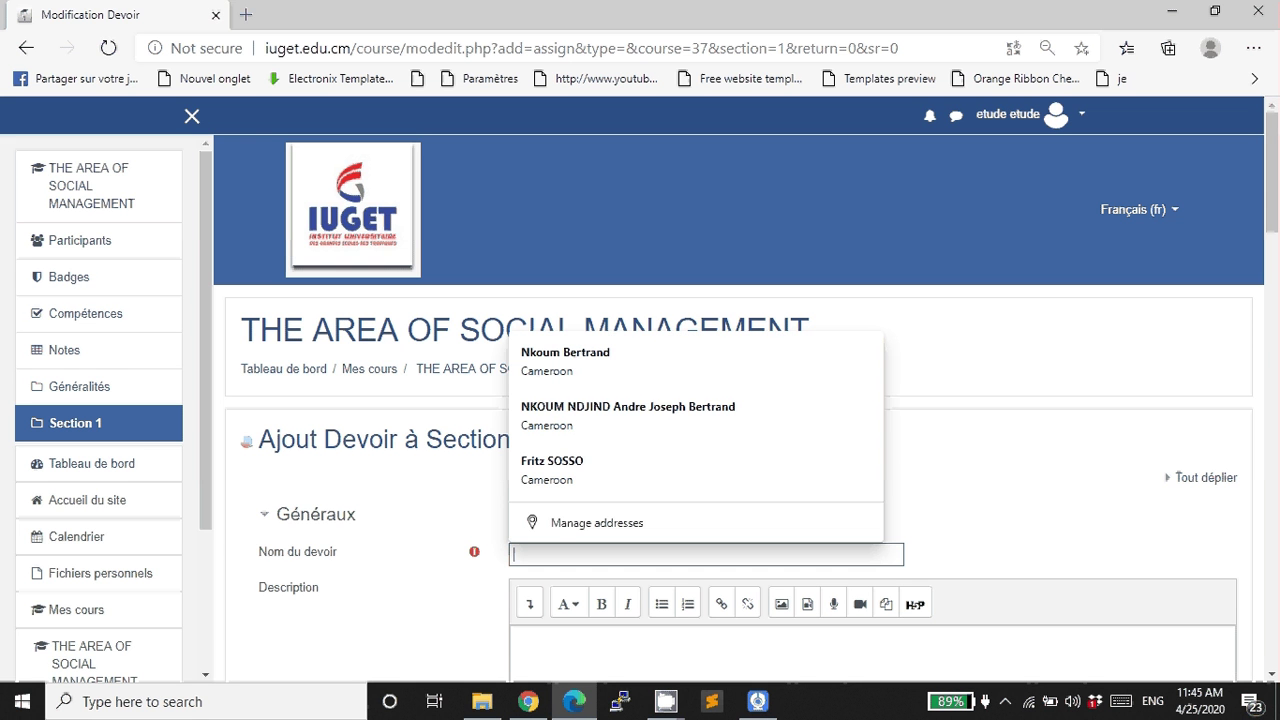
{"action": "type", "text": "E"}
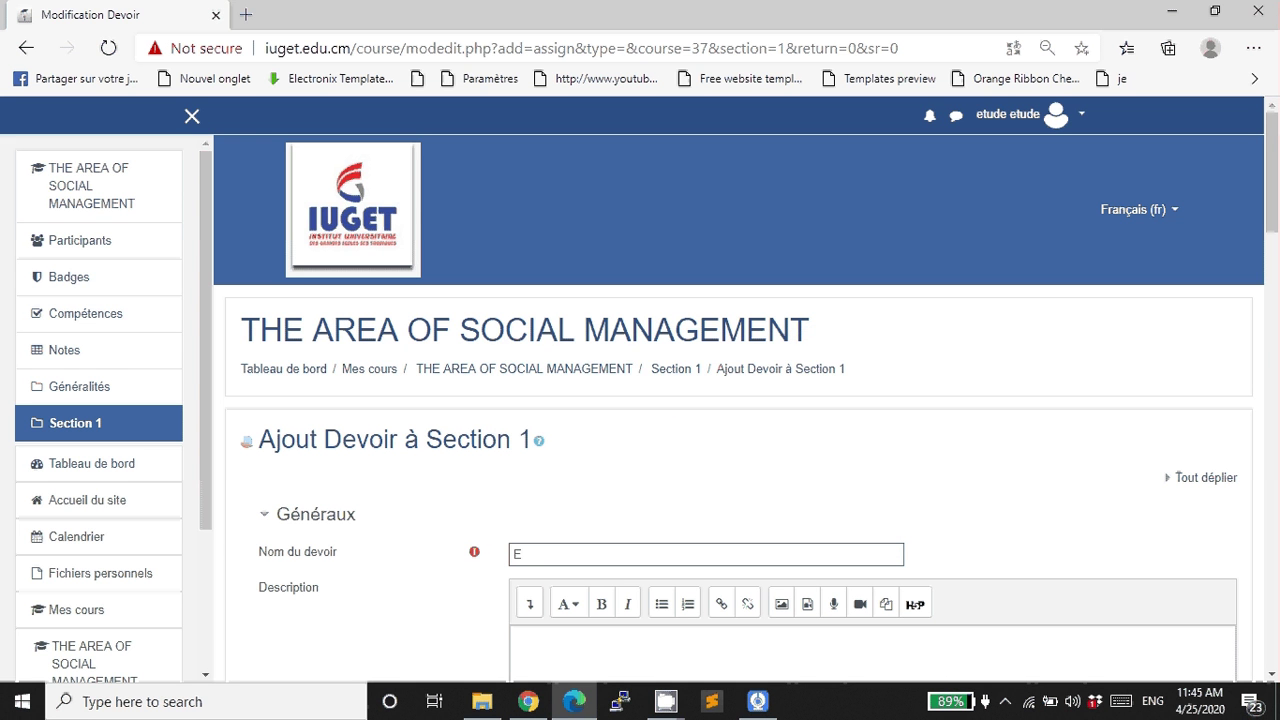
{"action": "type", "text": "xercice du cours"}
{"action": "key", "text": "Tab"}
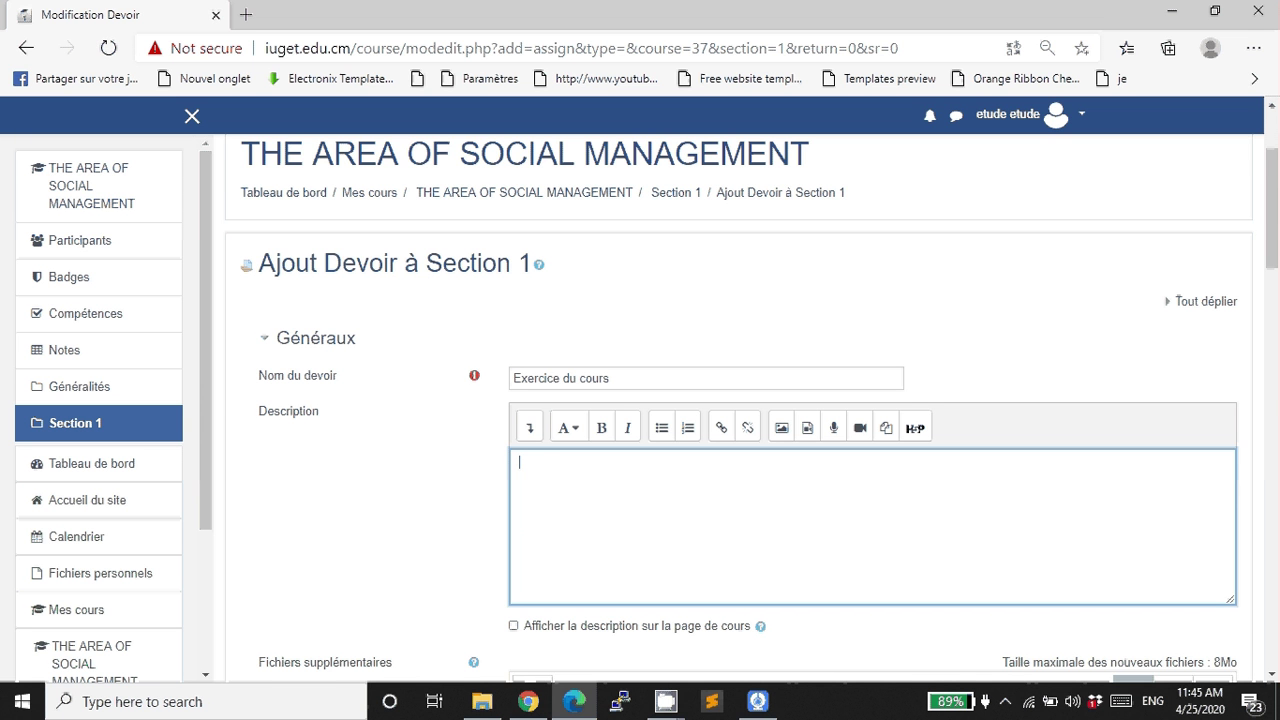
Enter the description "Description du travail a faire" and shorten the assignment name to "Exercice du cour"
{"action": "type", "text": "Description du travail a f"}
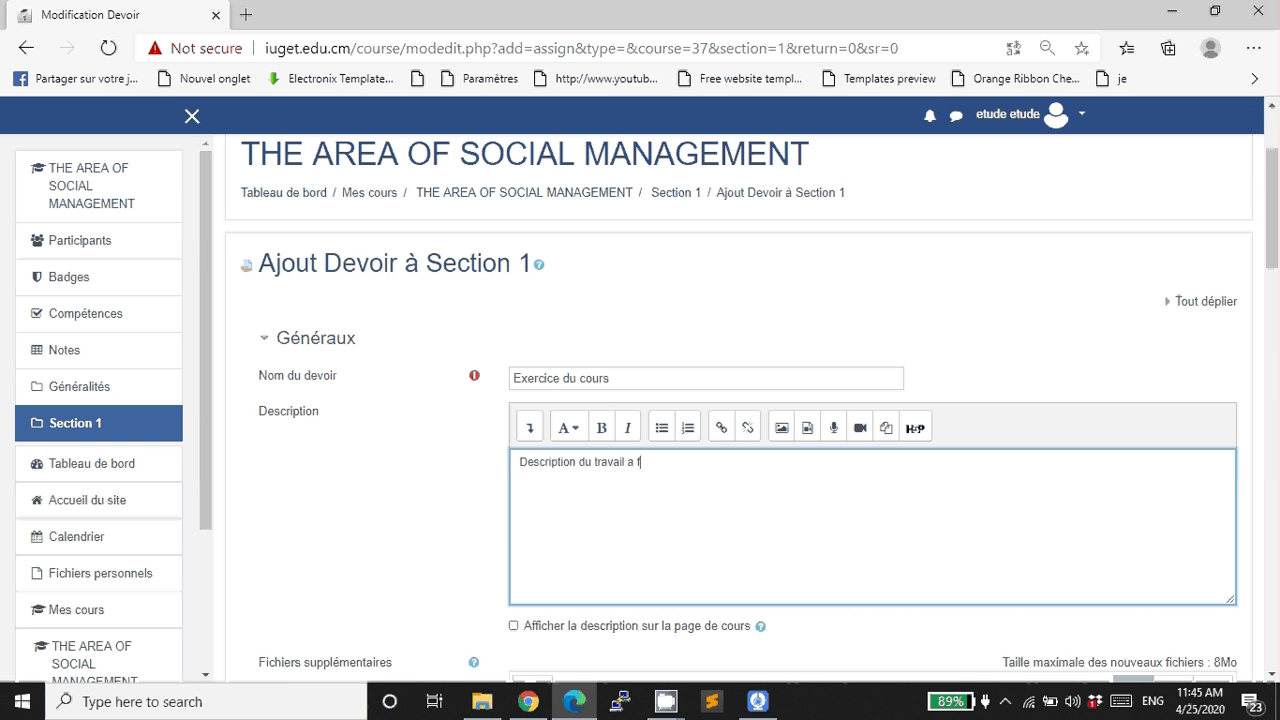
{"action": "type", "text": "aire"}
{"action": "left_click", "coordinate": [609, 378]}
{"action": "key", "text": "BackSpace"}
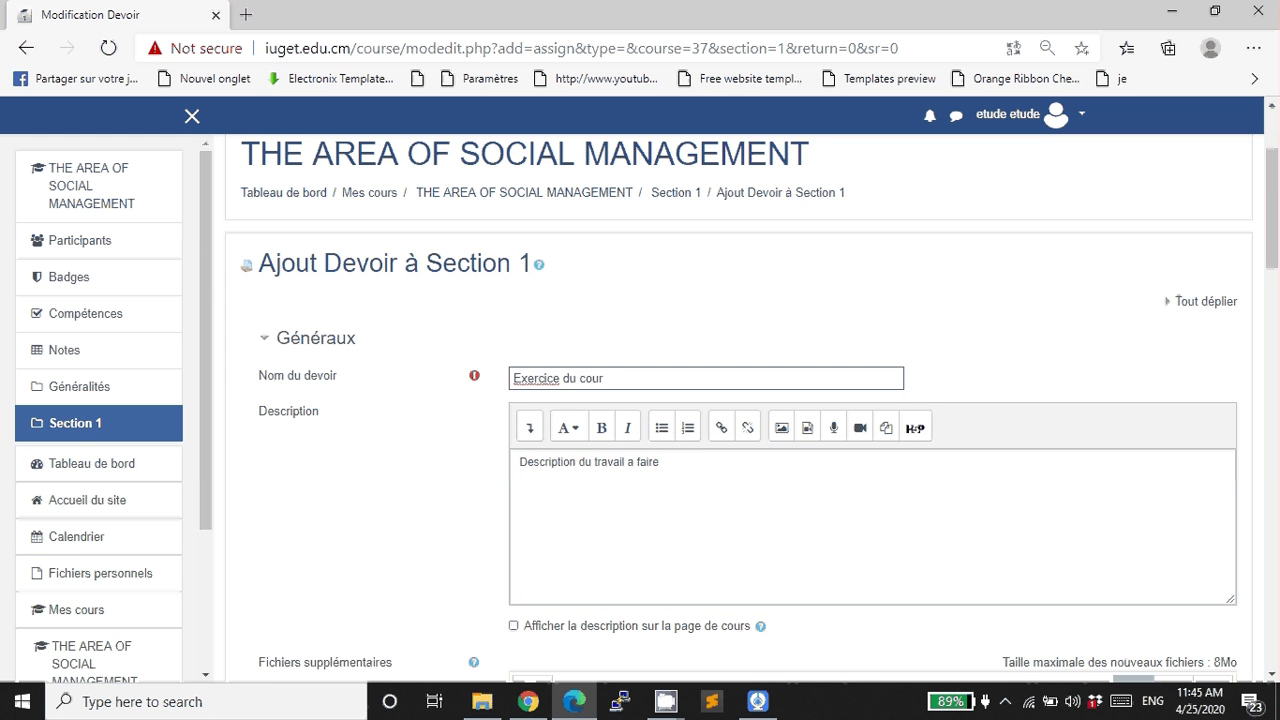
{"action": "left_click", "coordinate": [660, 462]}
Open the file picker for the additional files (Fichiers supplémentaires) and look through the available and recent files
{"action": "scroll", "coordinate": [740, 400], "scroll_direction": "down", "scroll_amount": 2}
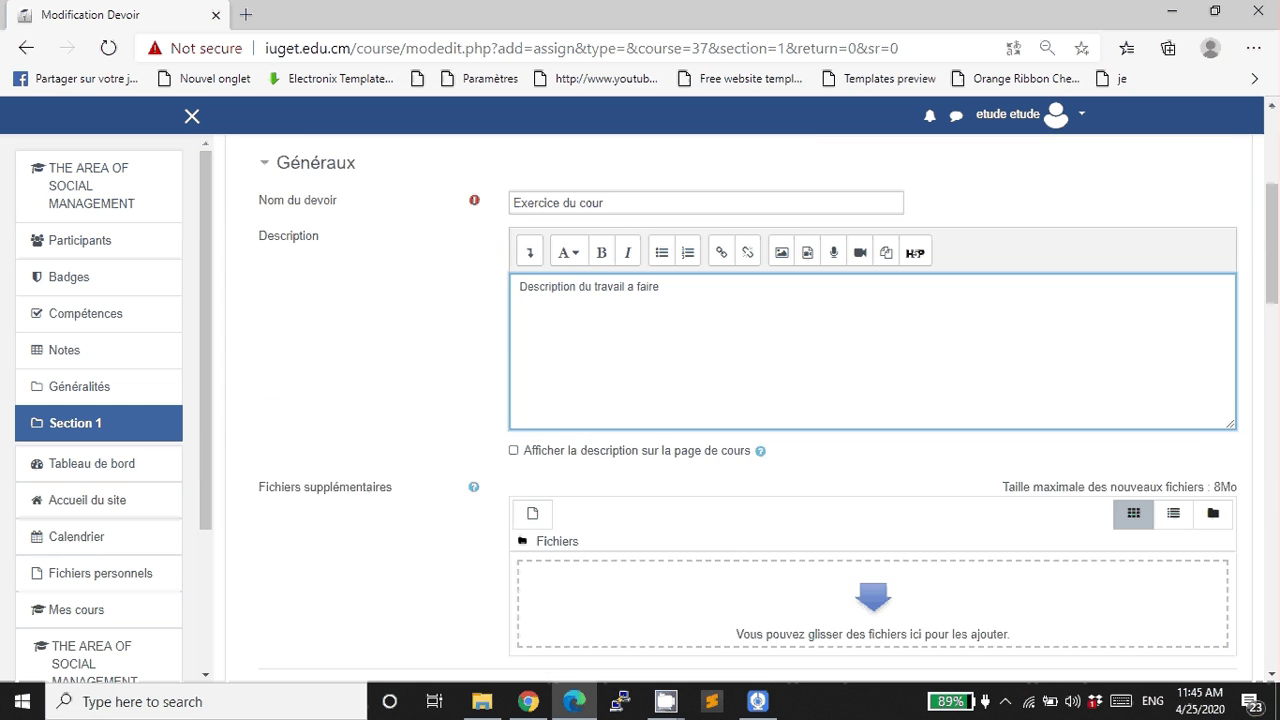
{"action": "scroll", "coordinate": [740, 400], "scroll_direction": "down", "scroll_amount": 1}
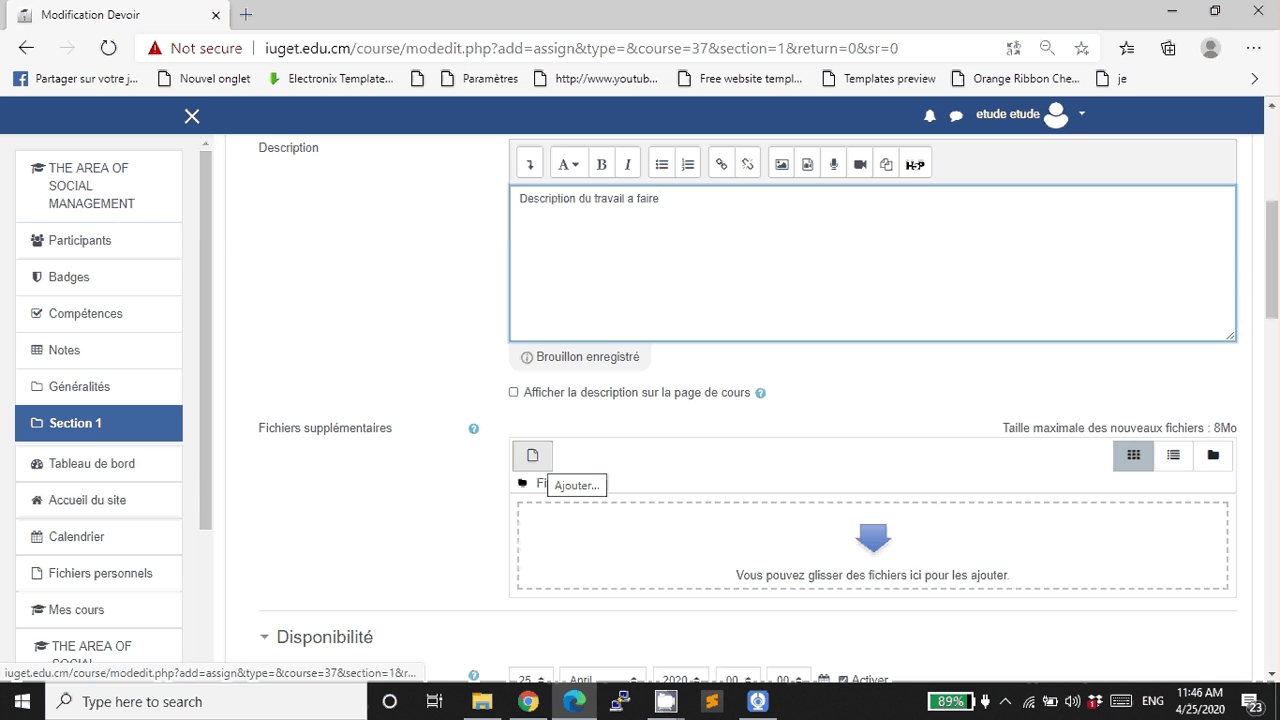
{"action": "left_click", "coordinate": [532, 456]}
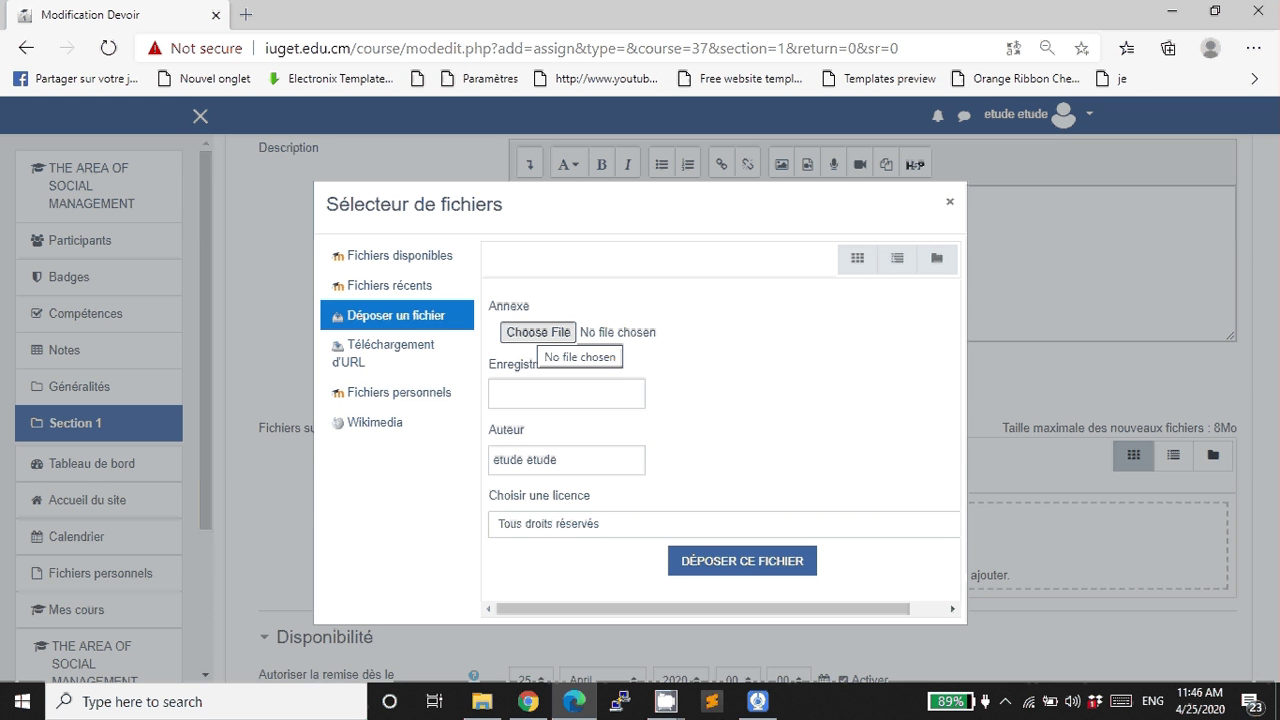
{"action": "left_click", "coordinate": [536, 332]}
{"action": "left_click", "coordinate": [399, 255]}
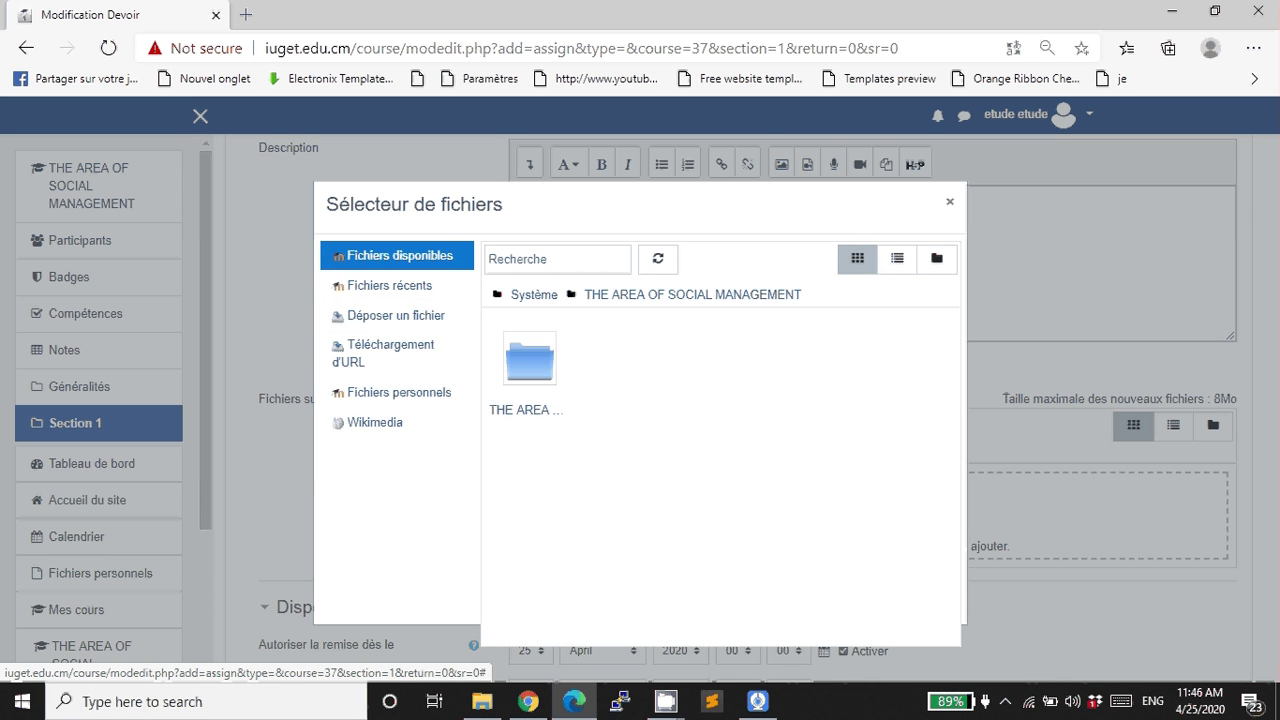
{"action": "left_click", "coordinate": [389, 285]}
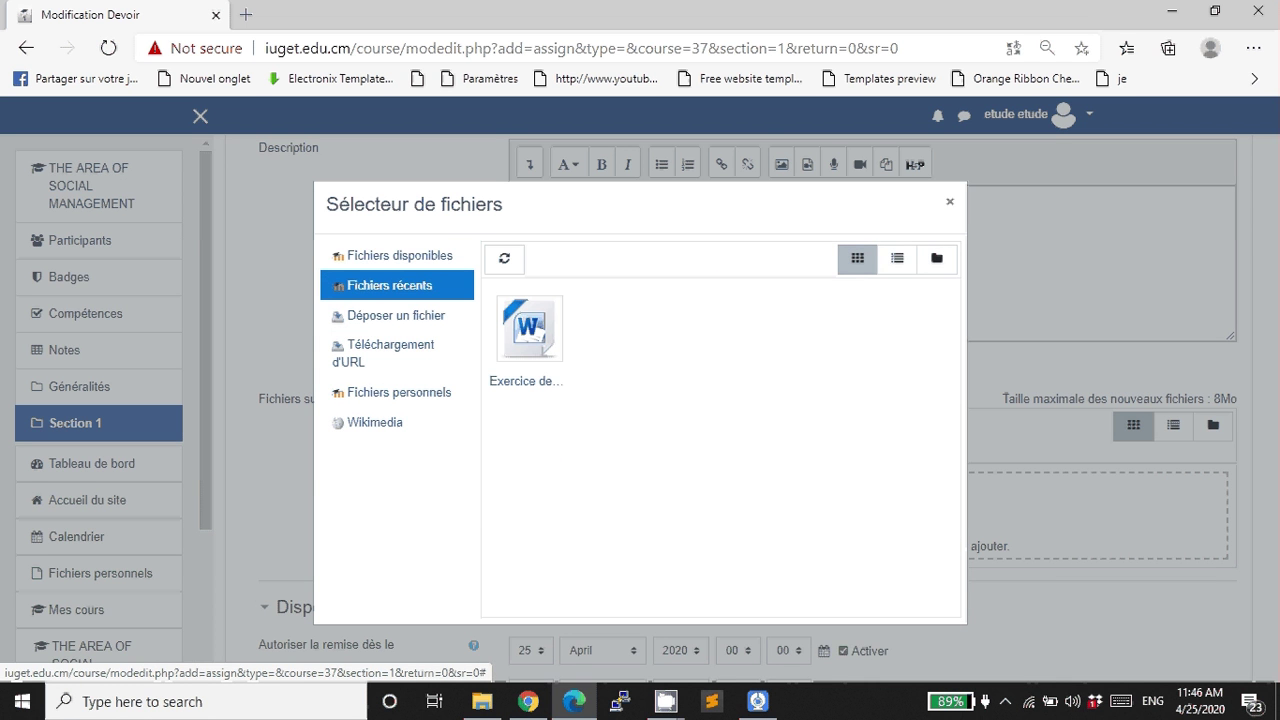
Upload the Word file "iuget virtual" from the Documents folder as the assignment's additional file
{"action": "left_click", "coordinate": [396, 315]}
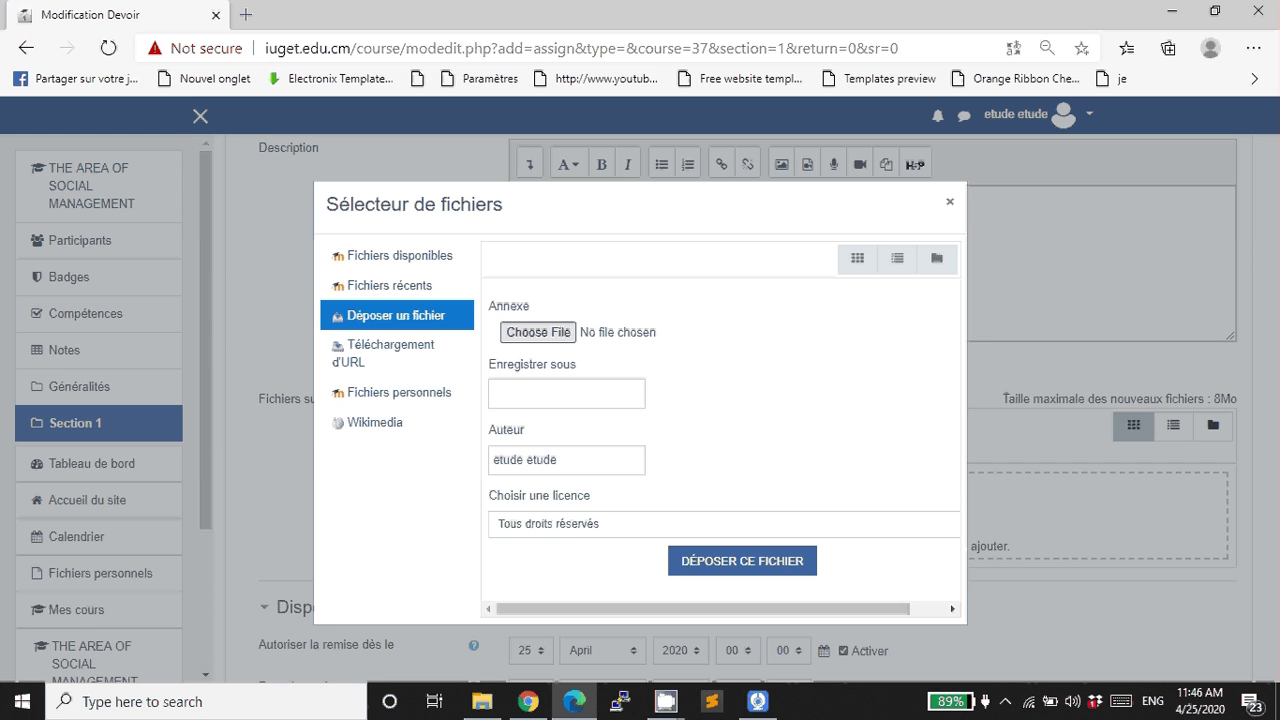
{"action": "left_click", "coordinate": [539, 332]}
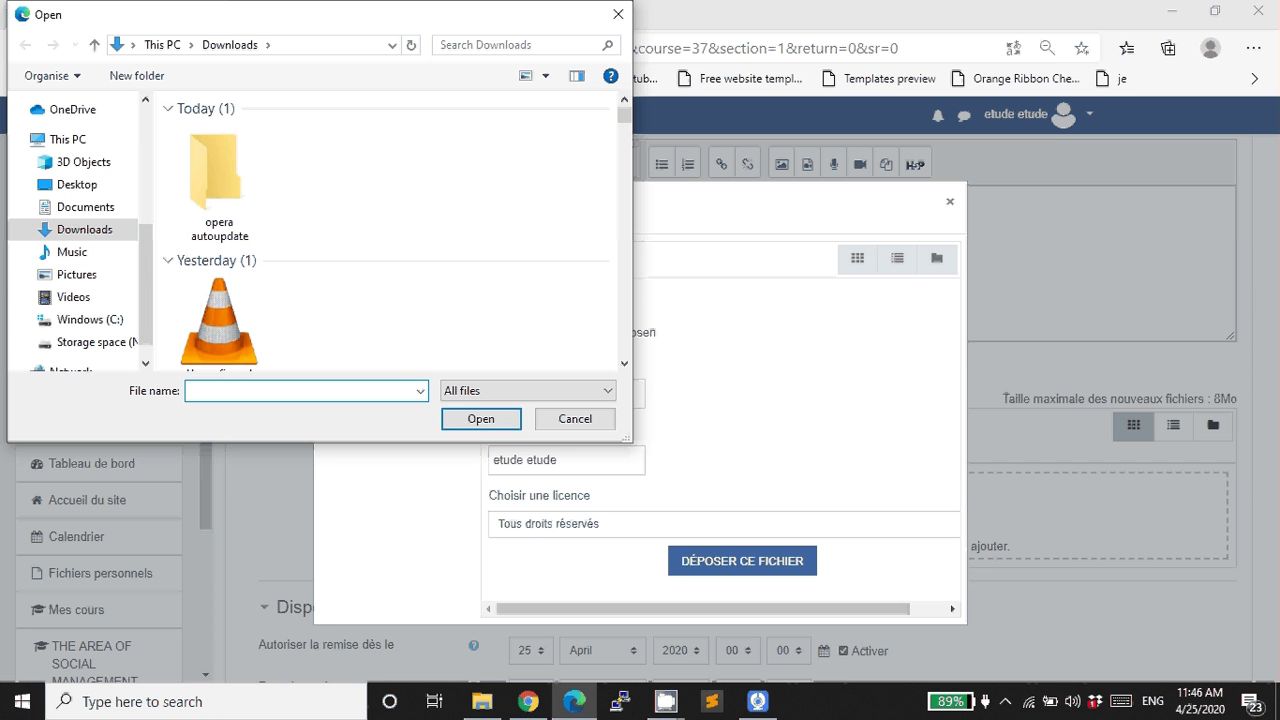
{"action": "left_click", "coordinate": [85, 207]}
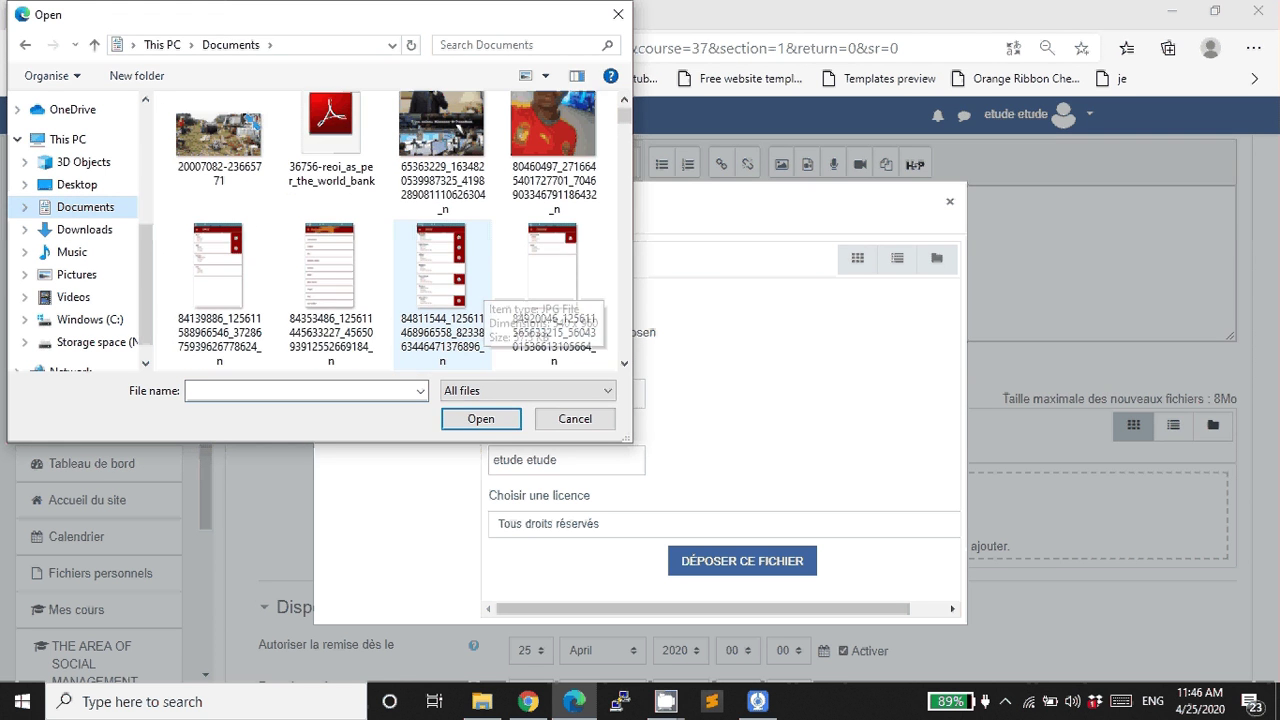
{"action": "scroll", "coordinate": [442, 300], "scroll_direction": "down", "scroll_amount": 3}
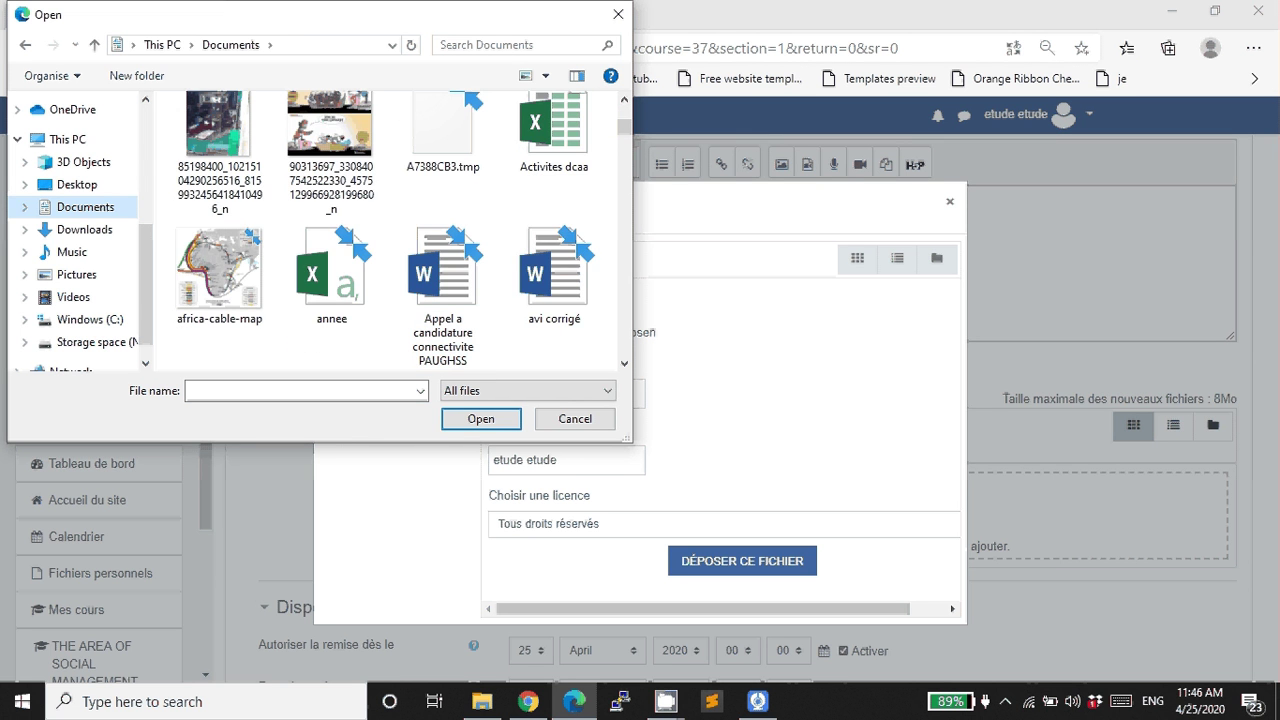
{"action": "scroll", "coordinate": [400, 230], "scroll_direction": "down", "scroll_amount": 5}
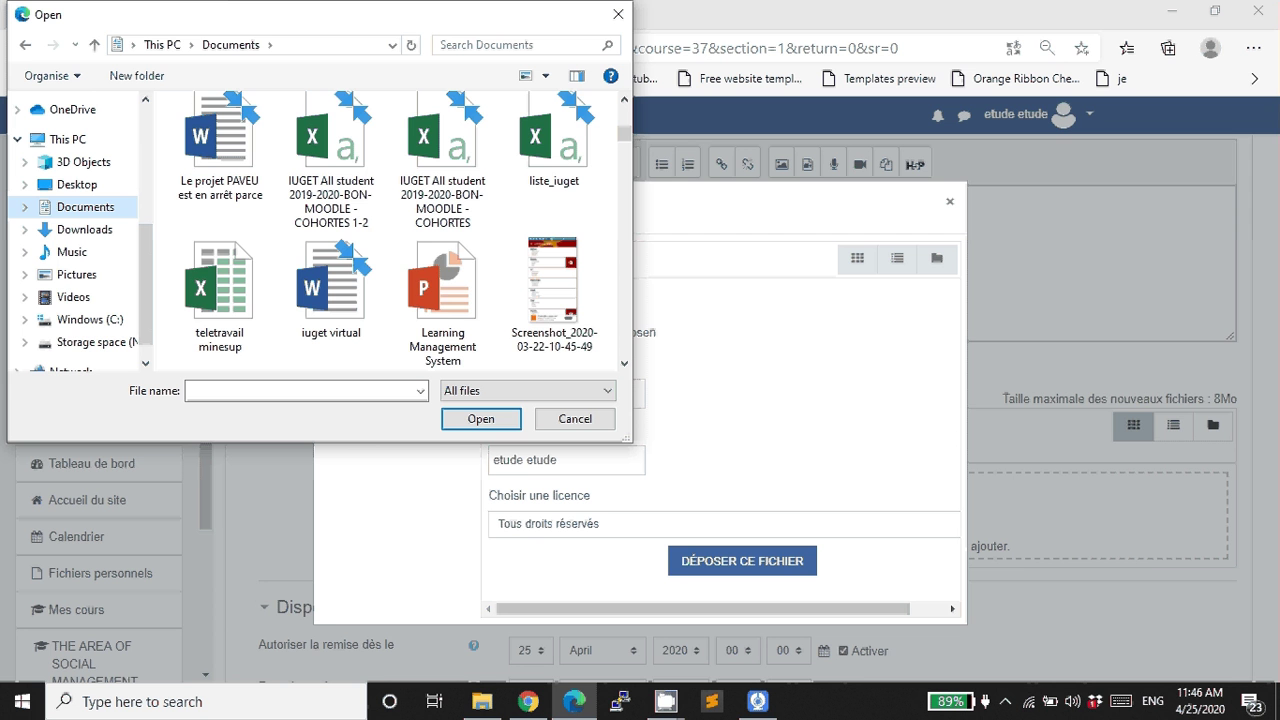
{"action": "scroll", "coordinate": [400, 230], "scroll_direction": "down", "scroll_amount": 3}
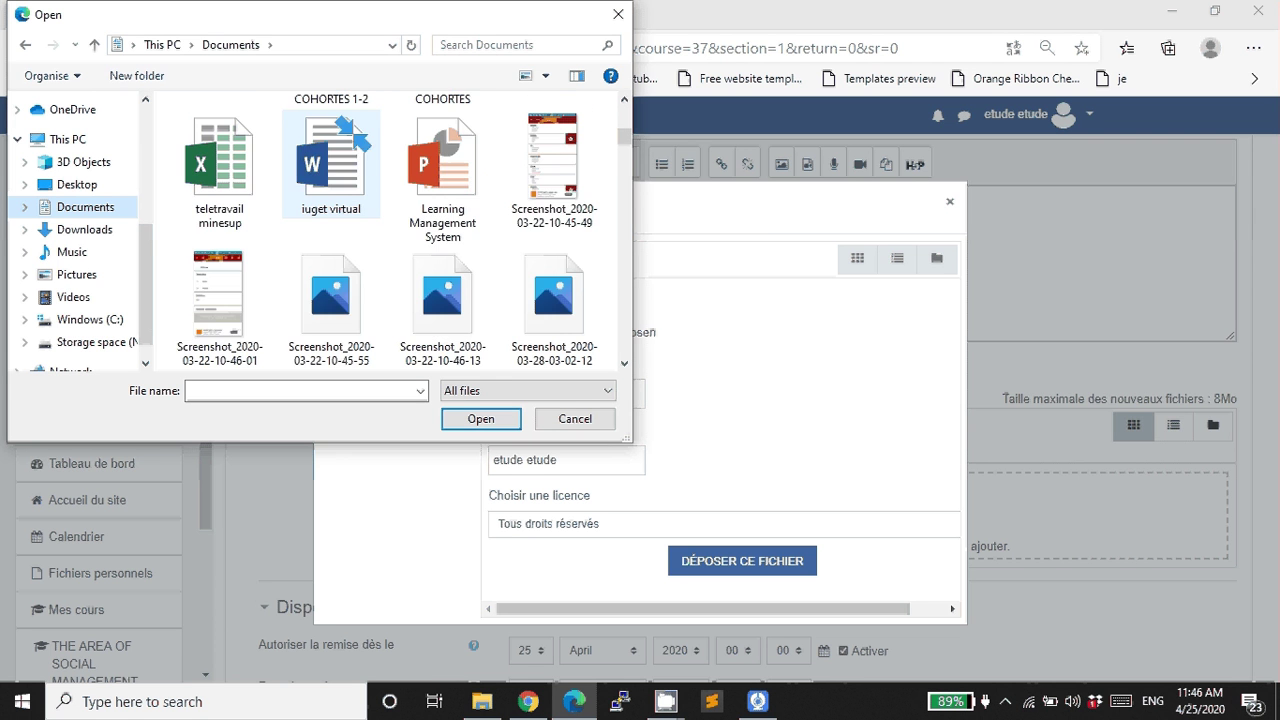
{"action": "scroll", "coordinate": [550, 170], "scroll_direction": "up", "scroll_amount": 3}
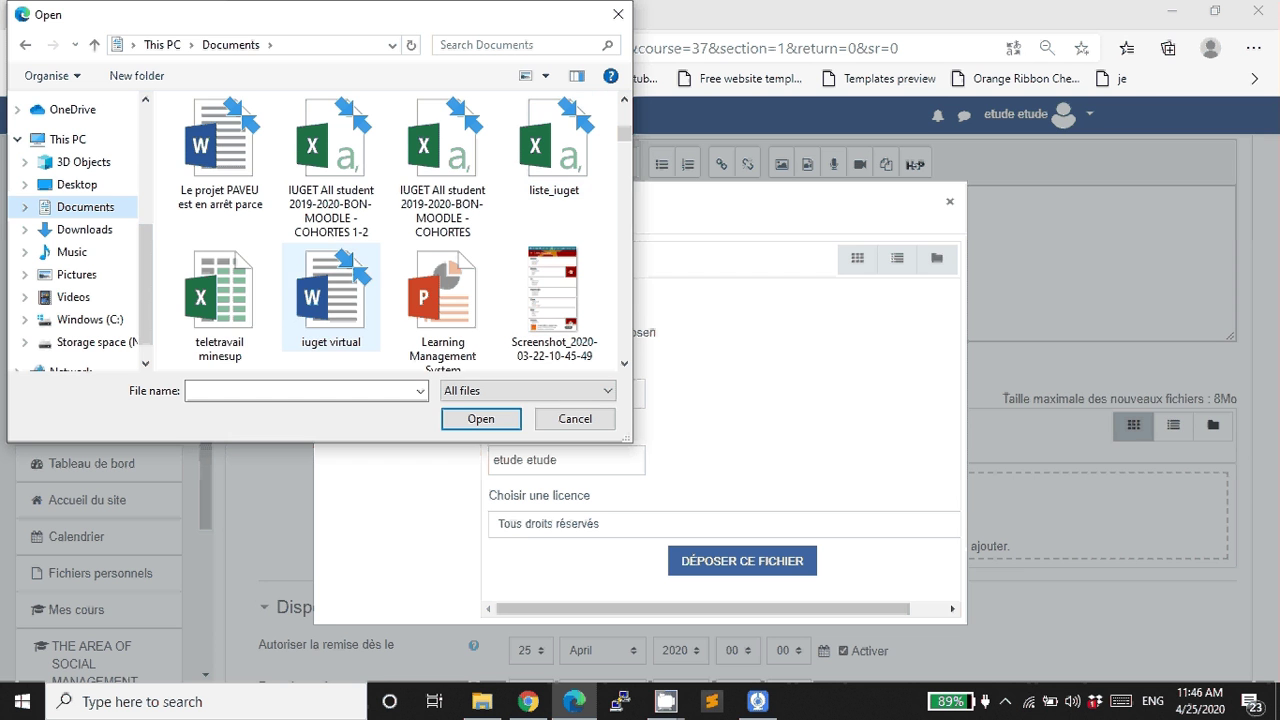
{"action": "left_click", "coordinate": [331, 300]}
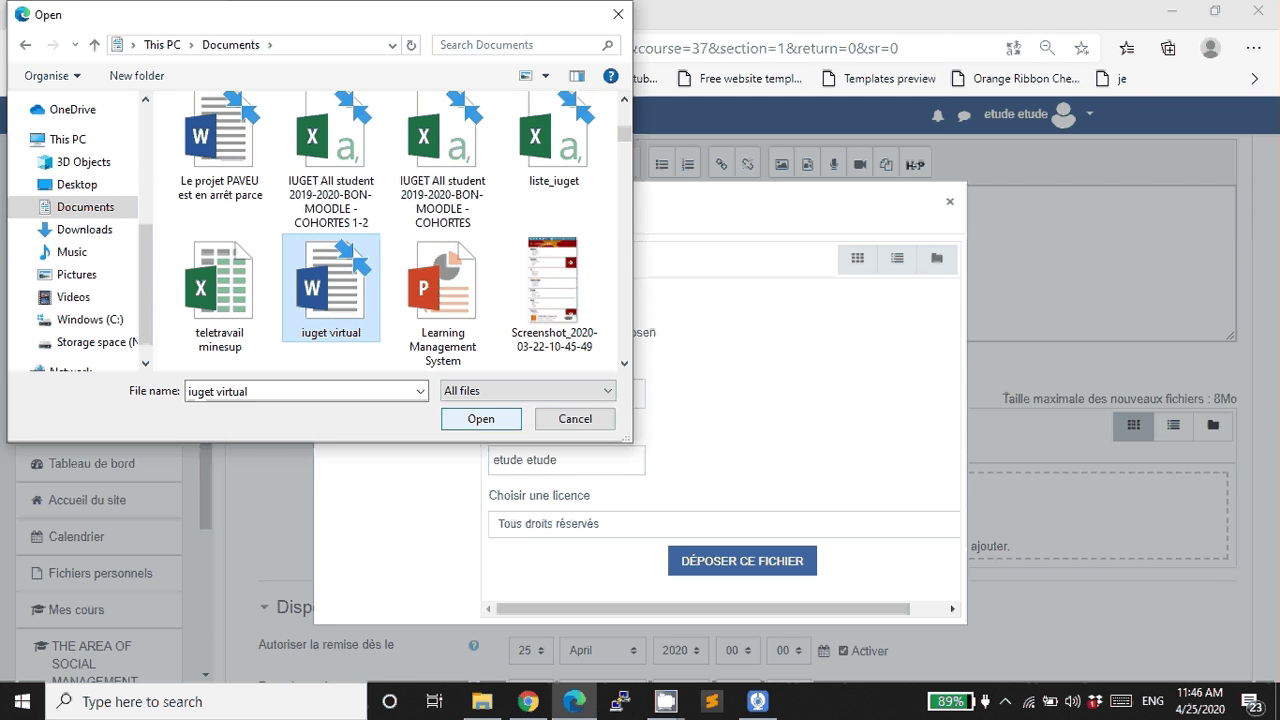
{"action": "left_click", "coordinate": [481, 418]}
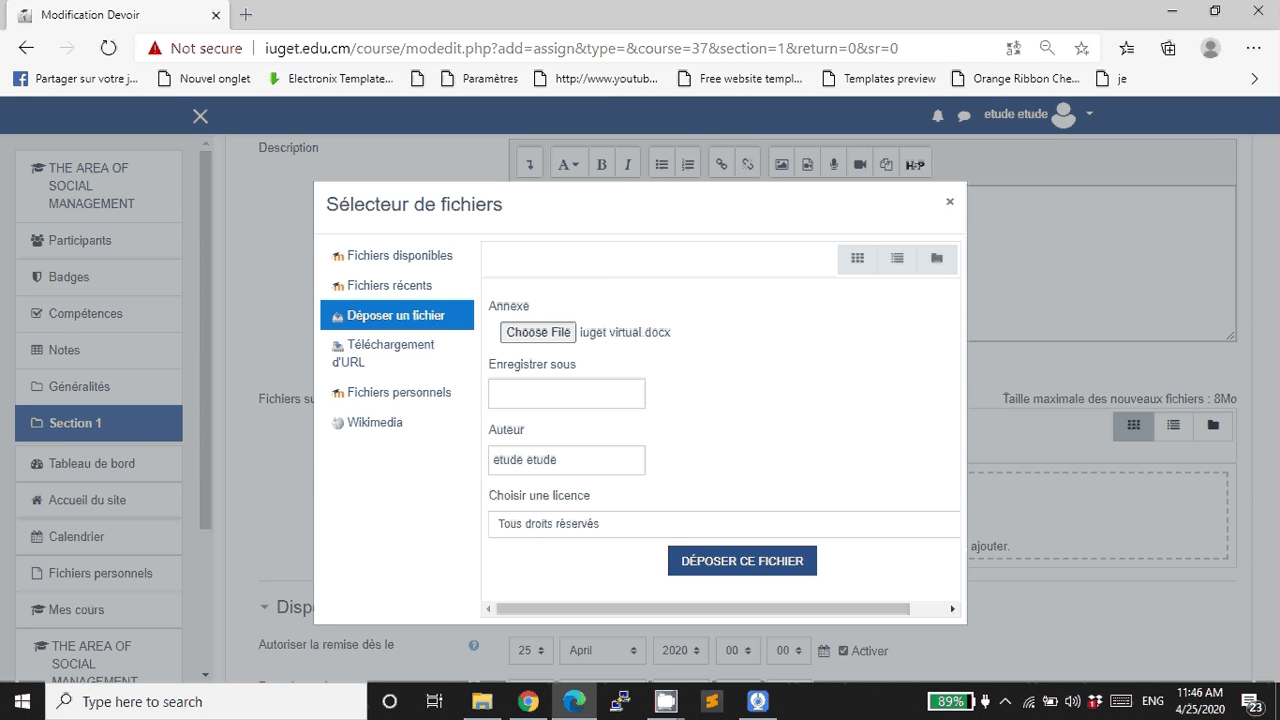
{"action": "left_click", "coordinate": [742, 561]}
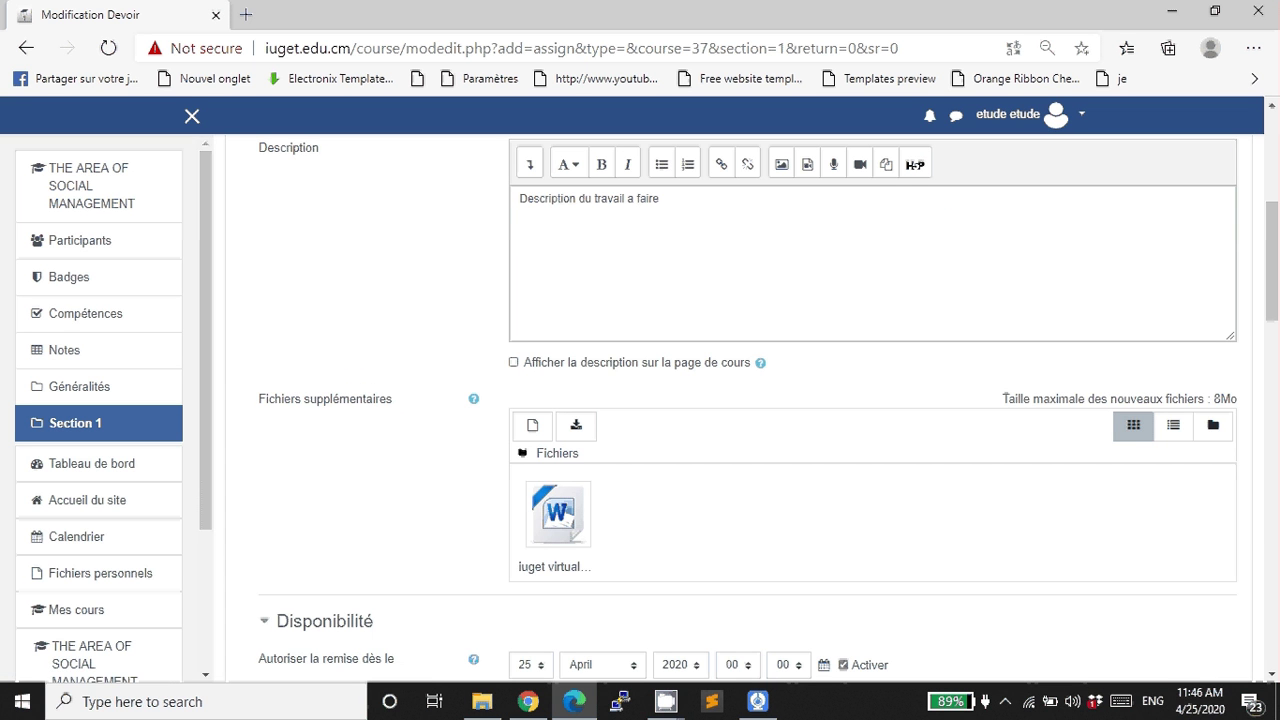
Examine the availability dates, the day choices for Date de remise, the submission types and the remaining assignment settings
{"action": "scroll", "coordinate": [558, 515], "scroll_direction": "down", "scroll_amount": 2}
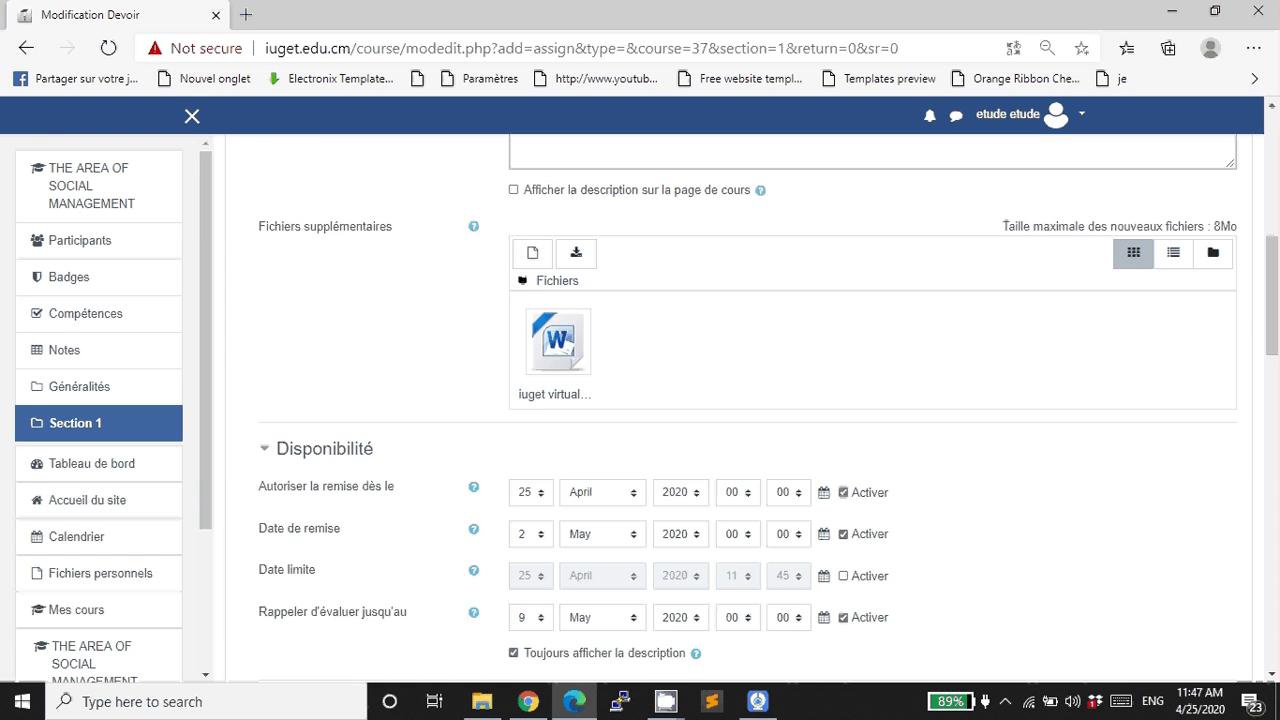
{"action": "scroll", "coordinate": [746, 424], "scroll_direction": "down", "scroll_amount": 1}
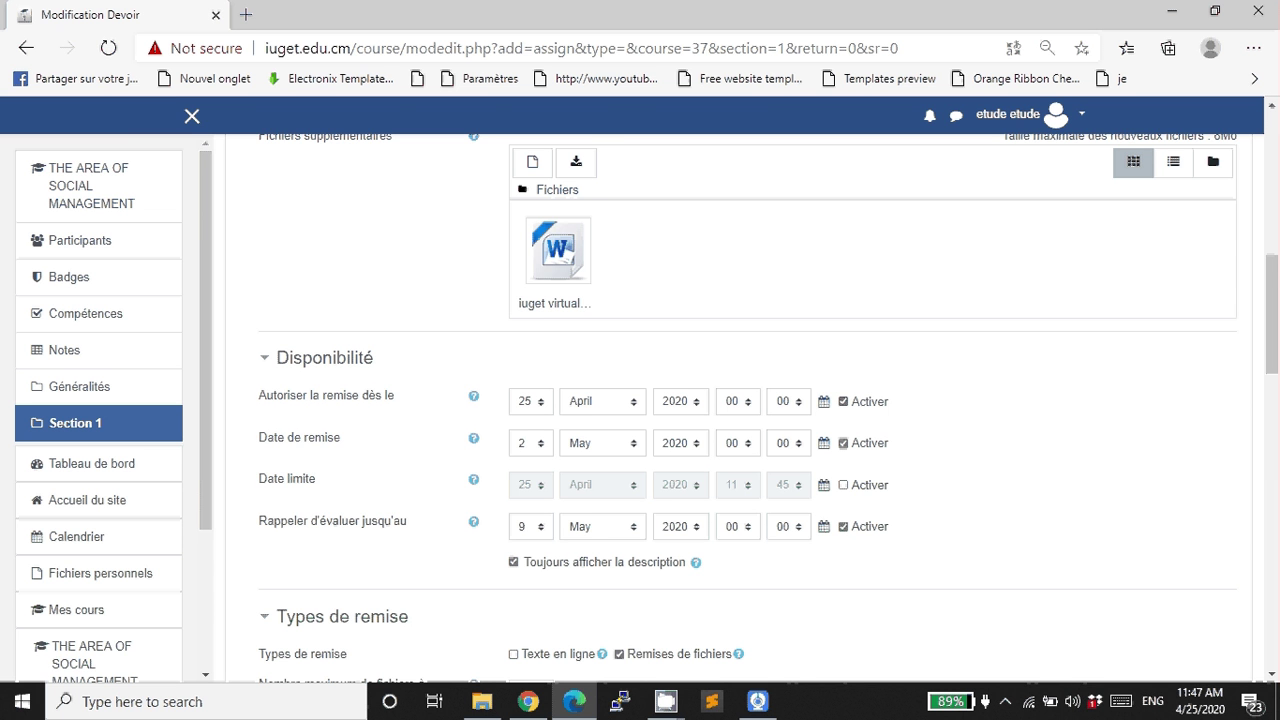
{"action": "scroll", "coordinate": [740, 400], "scroll_direction": "down", "scroll_amount": 15}
{"action": "scroll", "coordinate": [740, 400], "scroll_direction": "up", "scroll_amount": 3}
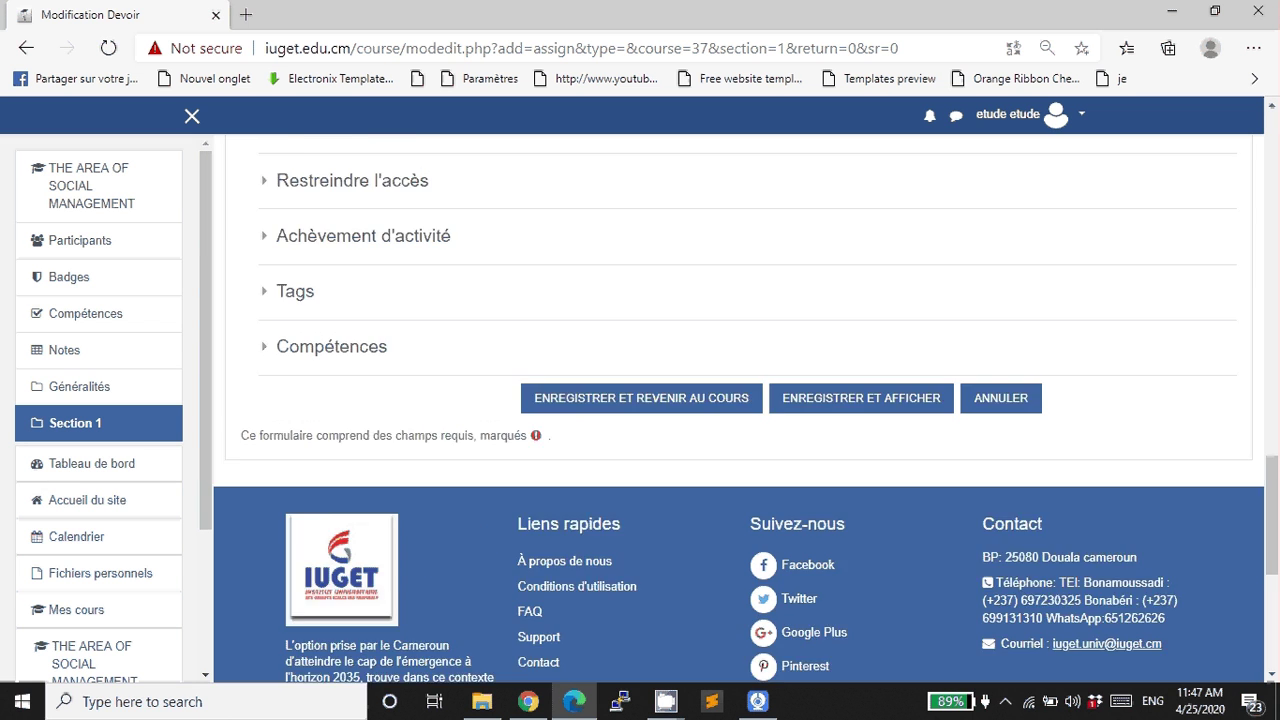
{"action": "scroll", "coordinate": [740, 400], "scroll_direction": "up", "scroll_amount": 3}
{"action": "scroll", "coordinate": [740, 400], "scroll_direction": "up", "scroll_amount": 16}
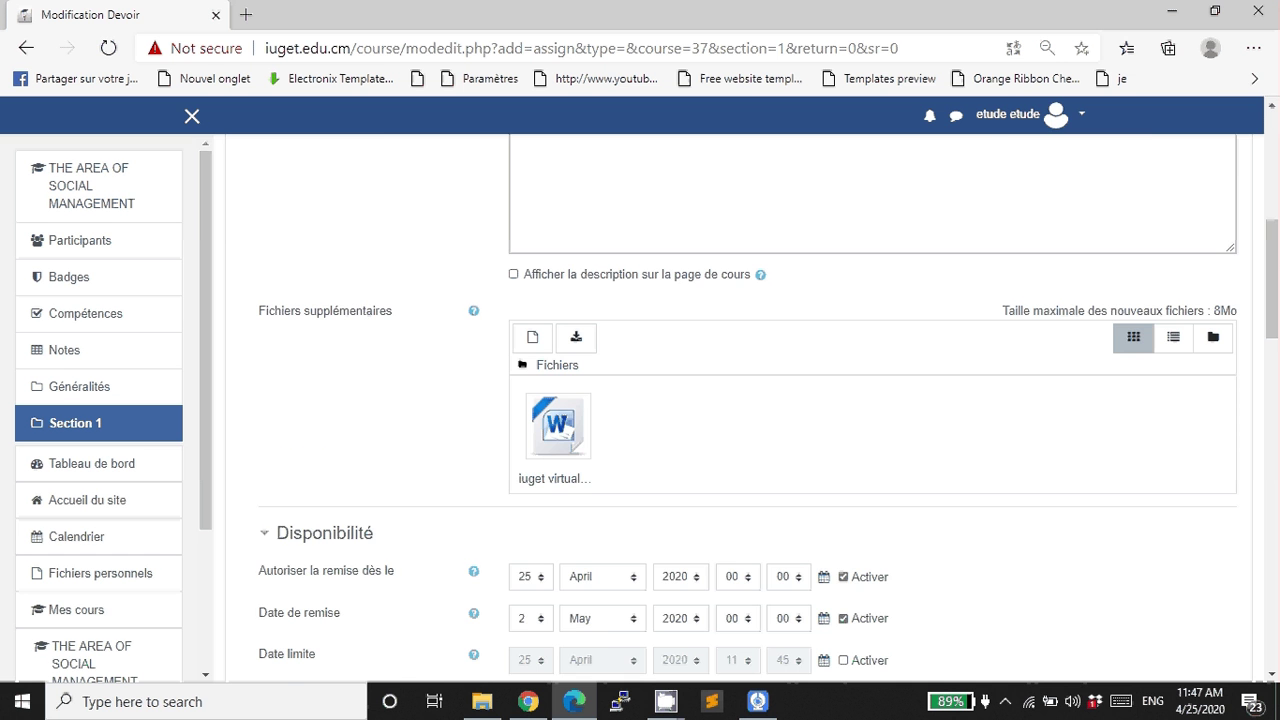
{"action": "scroll", "coordinate": [740, 400], "scroll_direction": "down", "scroll_amount": 3}
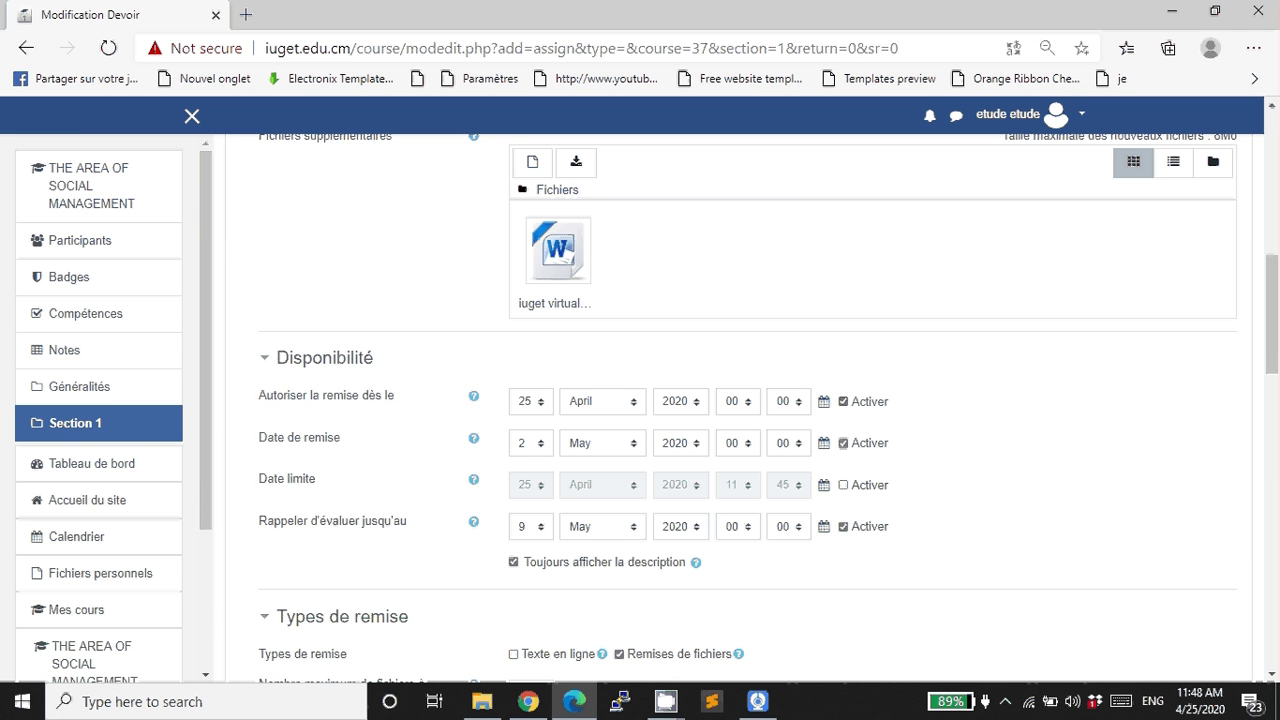
{"action": "left_click", "coordinate": [531, 443]}
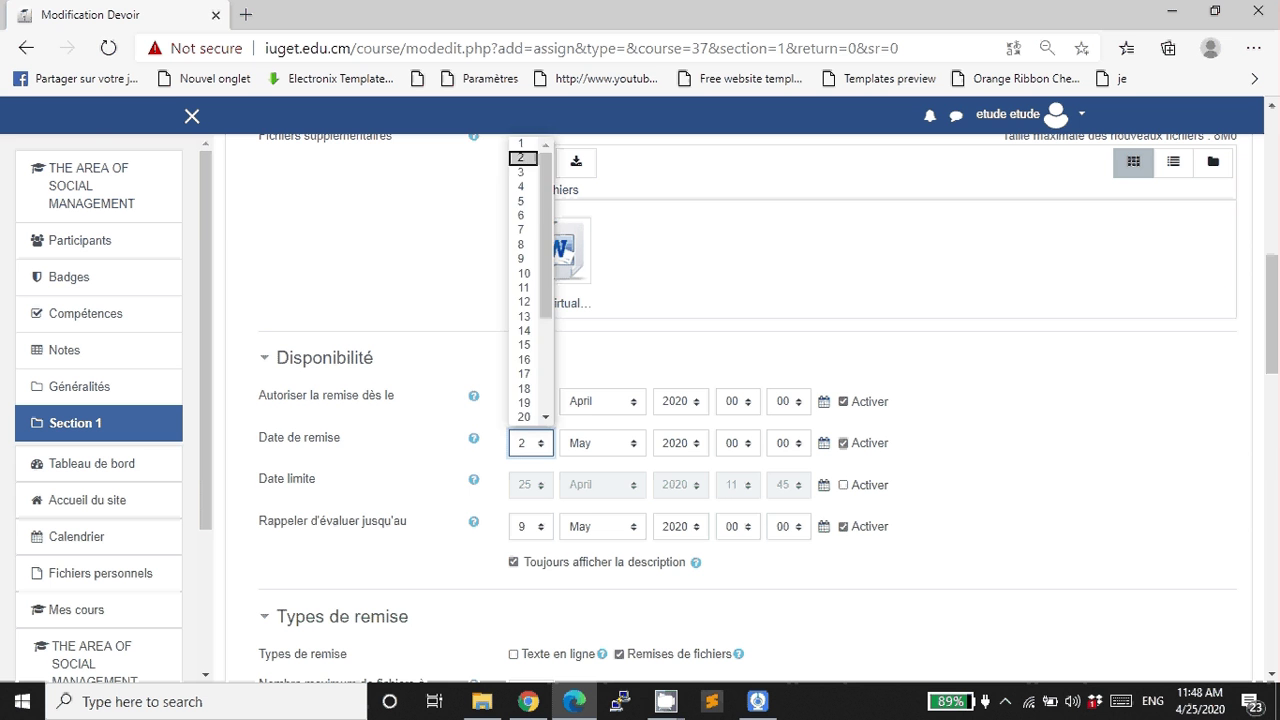
{"action": "left_click", "coordinate": [531, 443]}
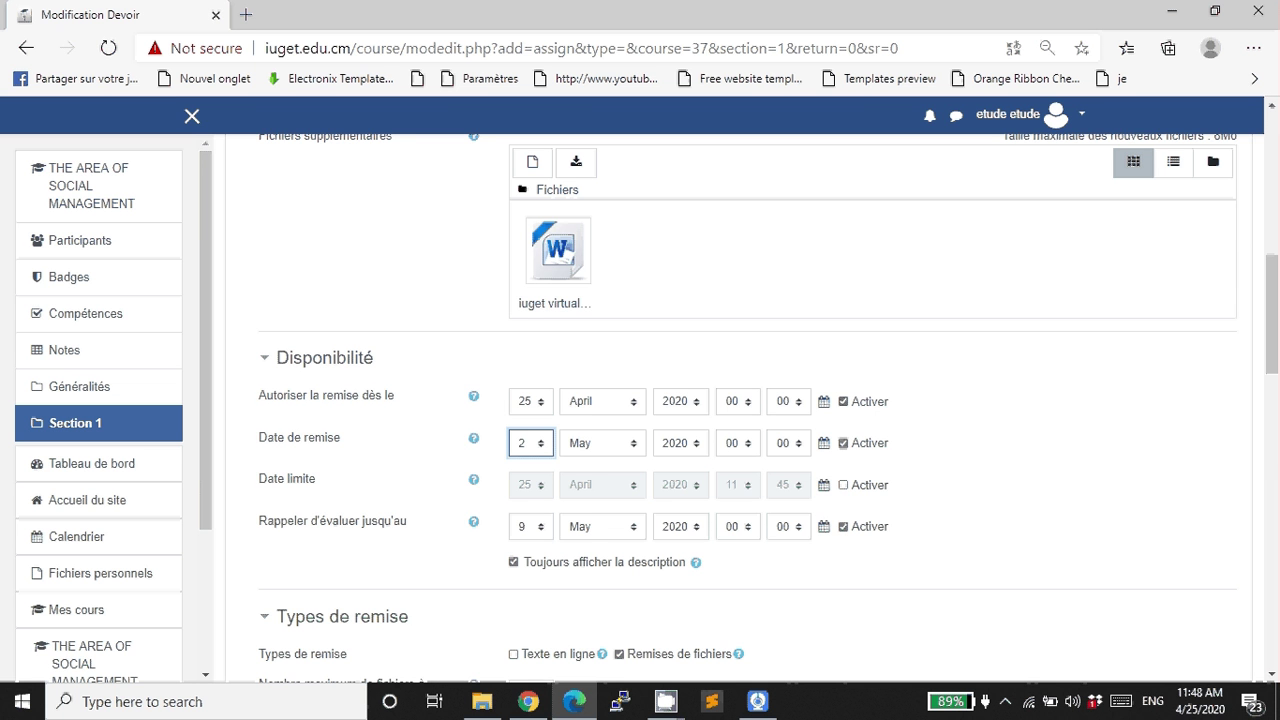
{"action": "scroll", "coordinate": [640, 400], "scroll_direction": "down", "scroll_amount": 1}
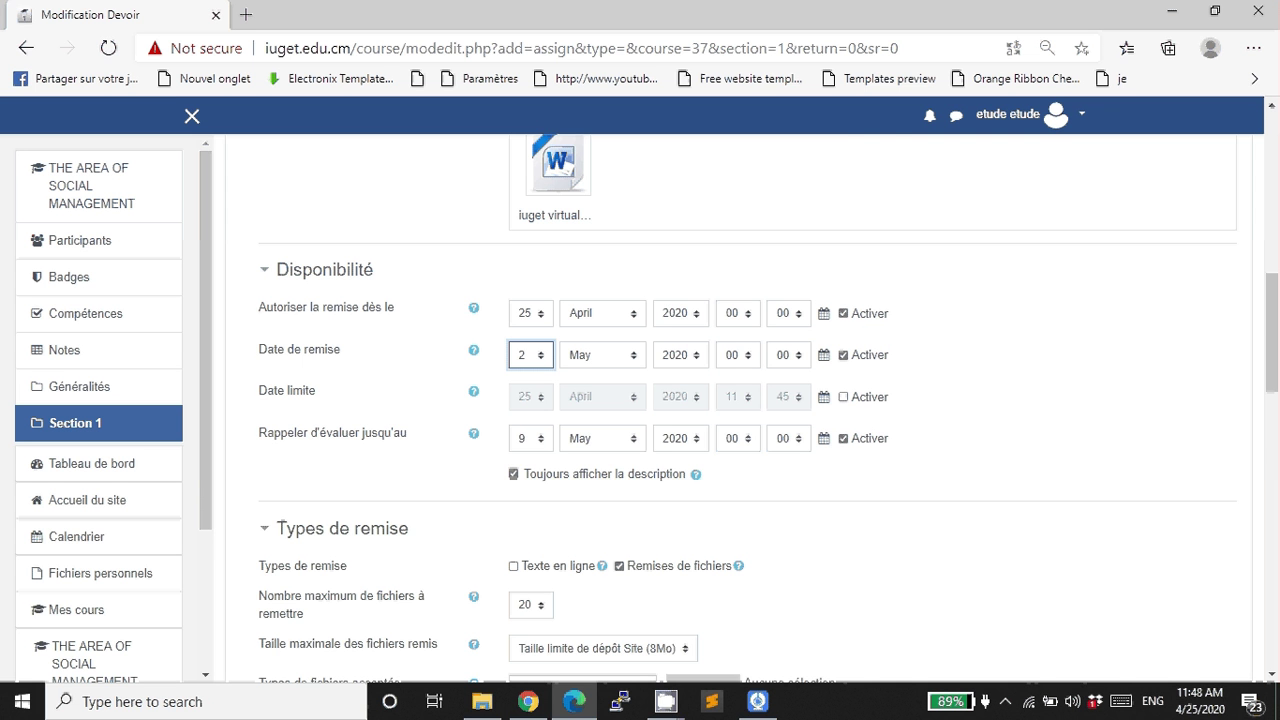
{"action": "scroll", "coordinate": [640, 400], "scroll_direction": "down", "scroll_amount": 3}
{"action": "scroll", "coordinate": [640, 400], "scroll_direction": "down", "scroll_amount": 9}
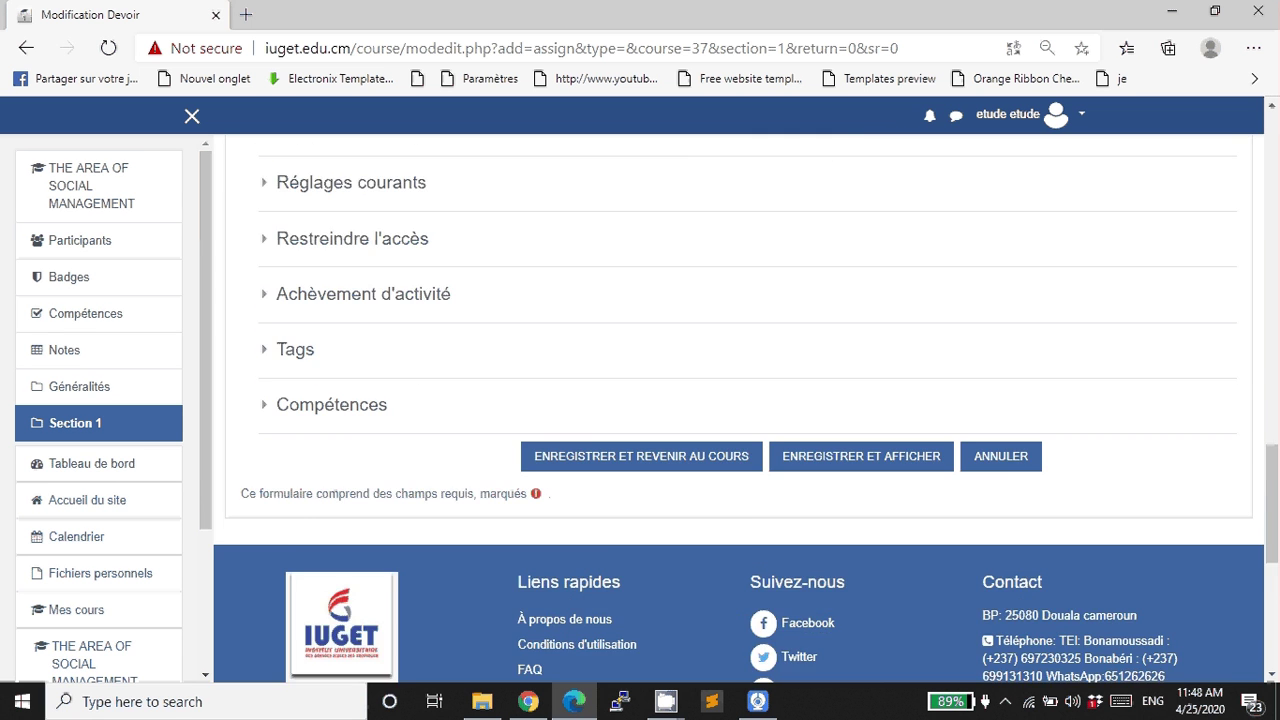
Review the submission types and remaining settings, and save the assignment, returning to the course
{"action": "scroll", "coordinate": [640, 400], "scroll_direction": "up", "scroll_amount": 7}
{"action": "scroll", "coordinate": [640, 400], "scroll_direction": "up", "scroll_amount": 2}
{"action": "scroll", "coordinate": [640, 400], "scroll_direction": "down", "scroll_amount": 11}
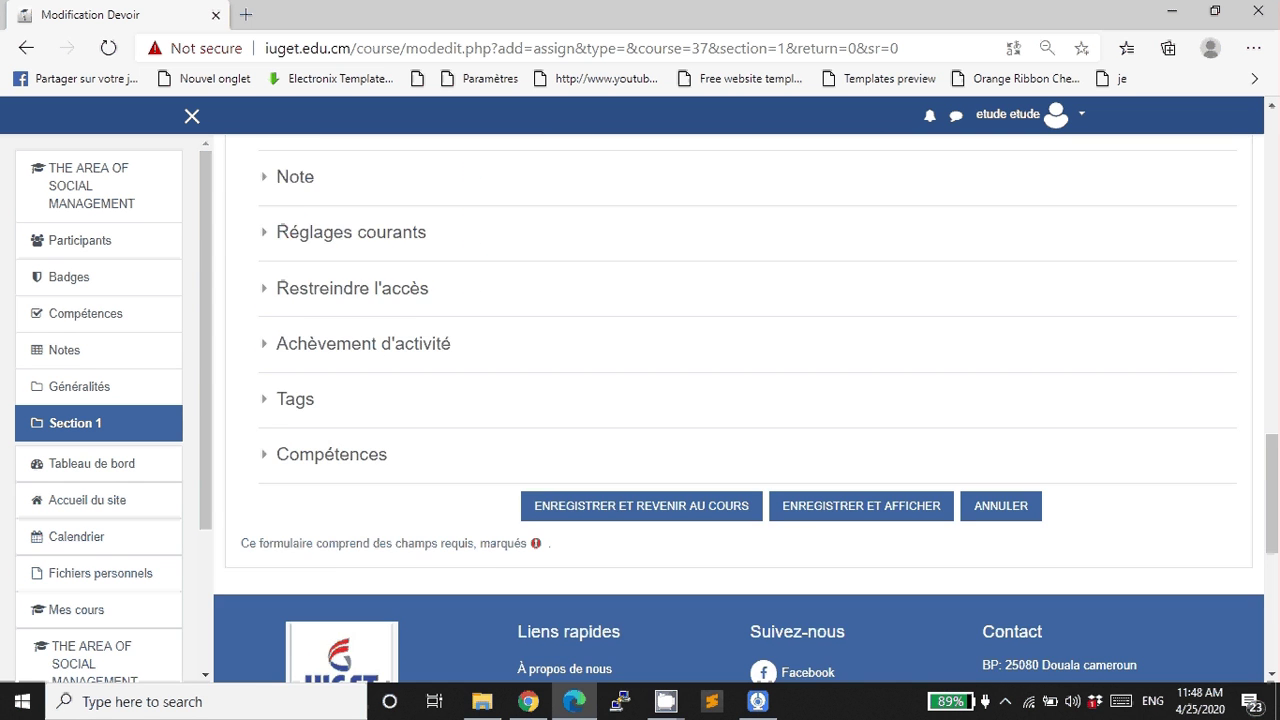
{"action": "scroll", "coordinate": [640, 400], "scroll_direction": "up", "scroll_amount": 4}
{"action": "scroll", "coordinate": [640, 400], "scroll_direction": "up", "scroll_amount": 9}
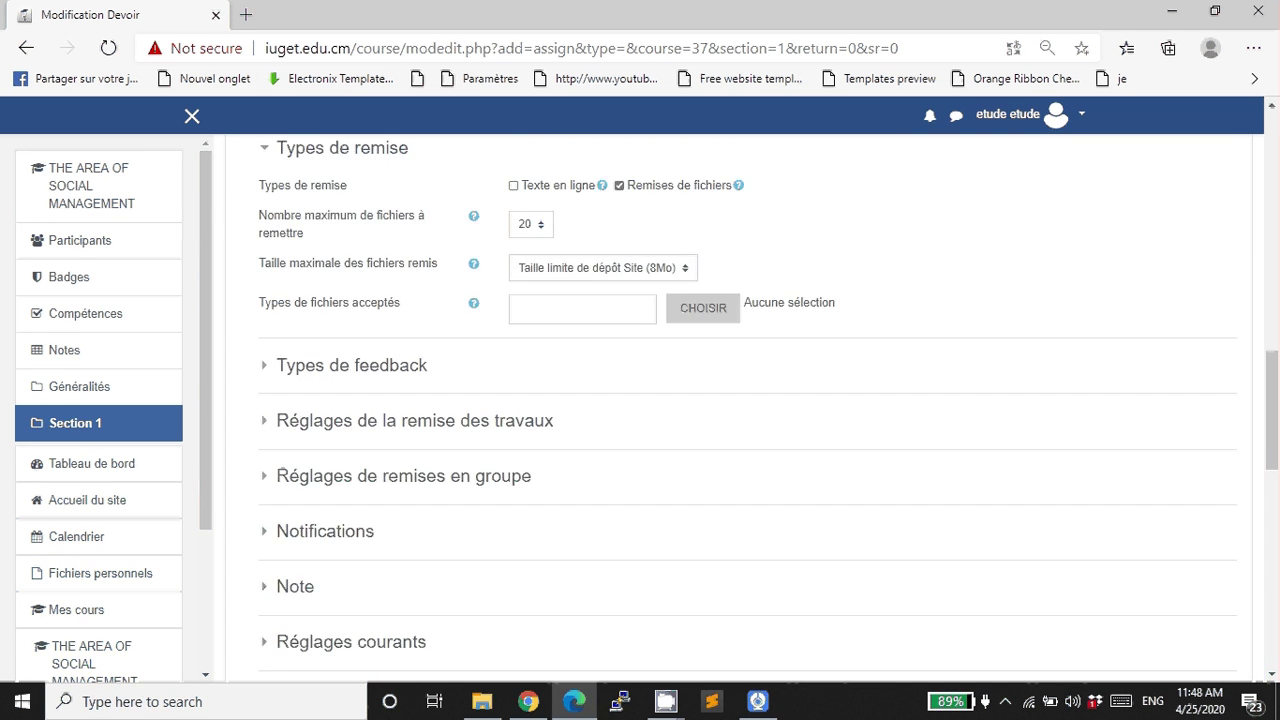
{"action": "scroll", "coordinate": [640, 400], "scroll_direction": "down", "scroll_amount": 10}
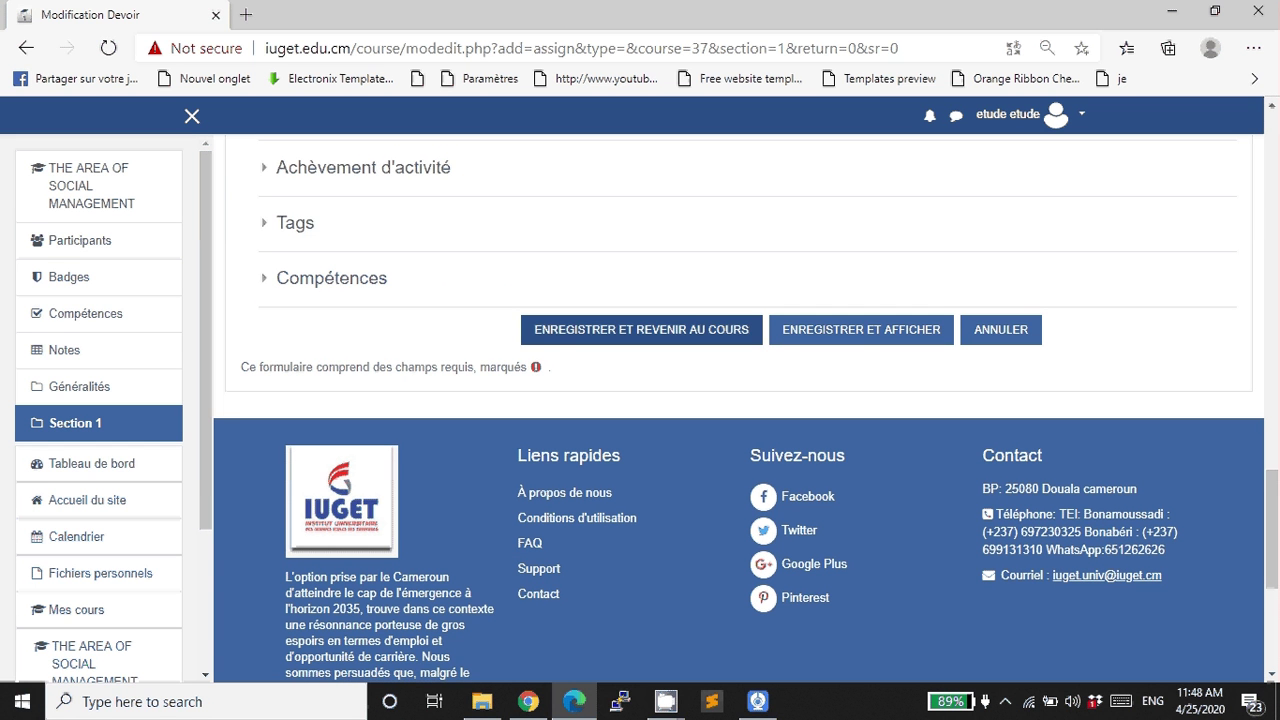
{"action": "left_click", "coordinate": [641, 329]}
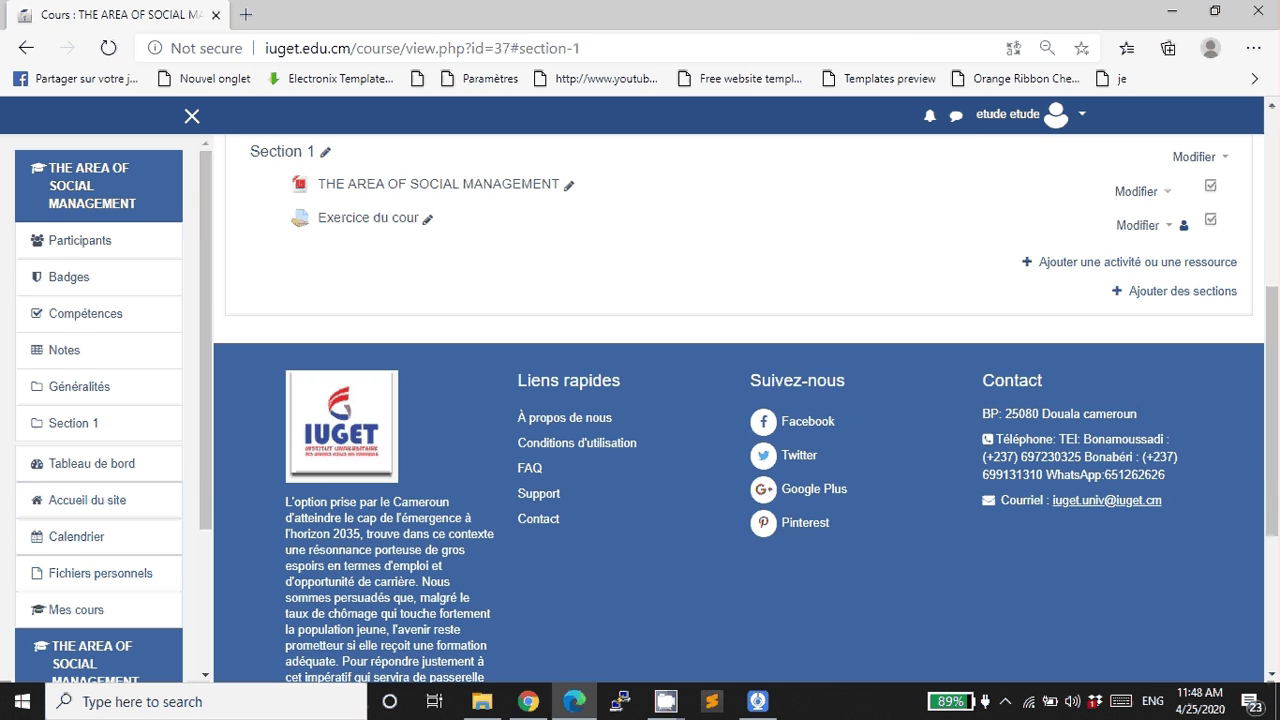
Switch to the Étudiant role to view the THE AREA OF SOCIAL MANAGEMENT course as a student
{"action": "scroll", "coordinate": [640, 400], "scroll_direction": "up", "scroll_amount": 3}
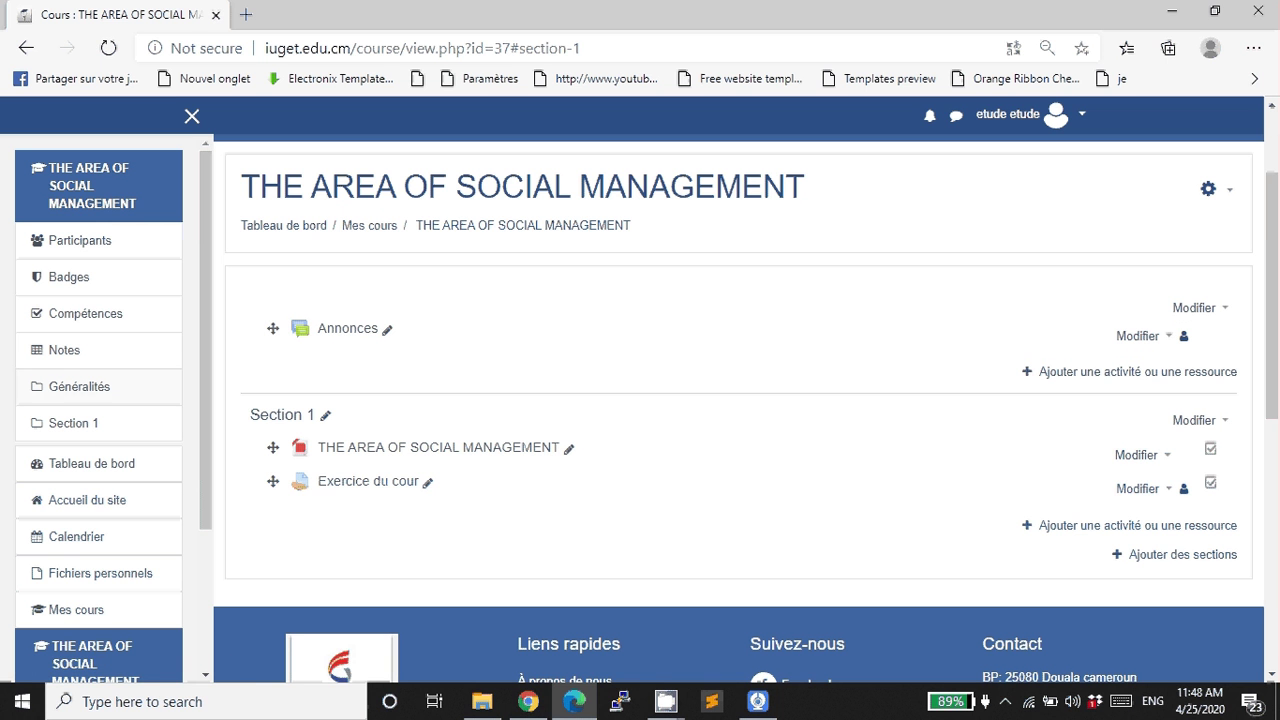
{"action": "scroll", "coordinate": [98, 400], "scroll_direction": "down", "scroll_amount": 4}
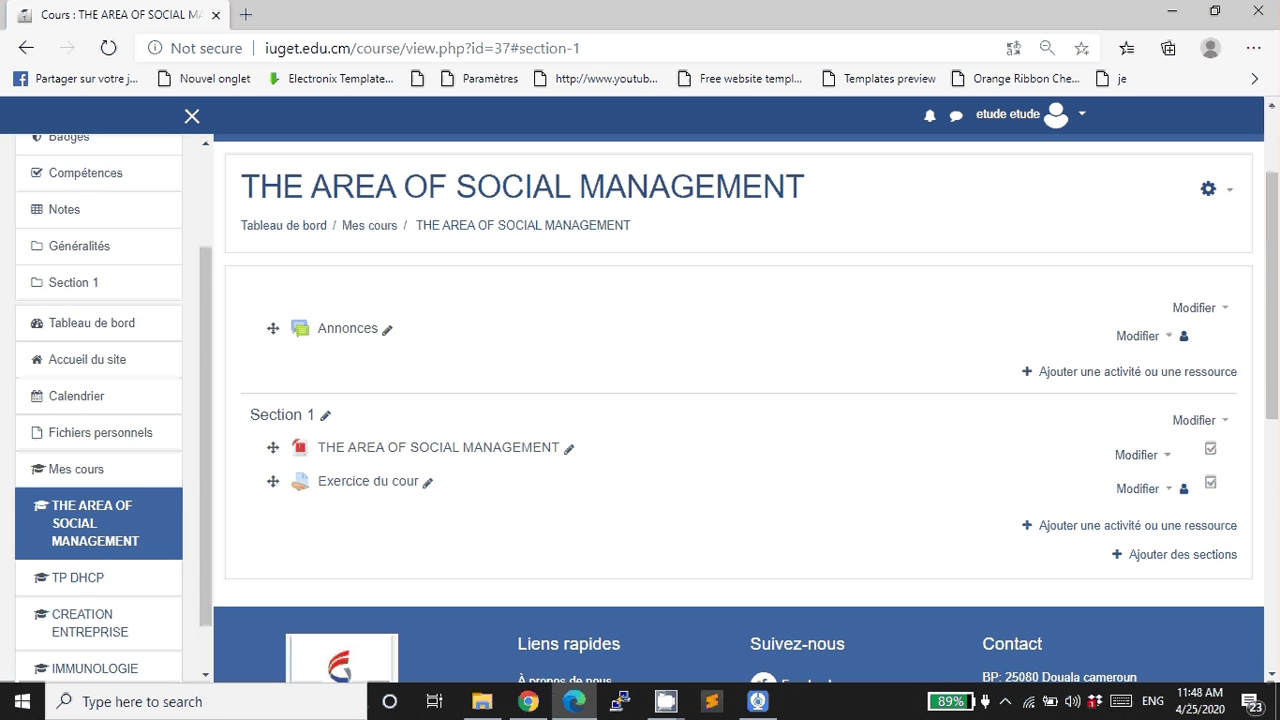
{"action": "scroll", "coordinate": [98, 400], "scroll_direction": "up", "scroll_amount": 4}
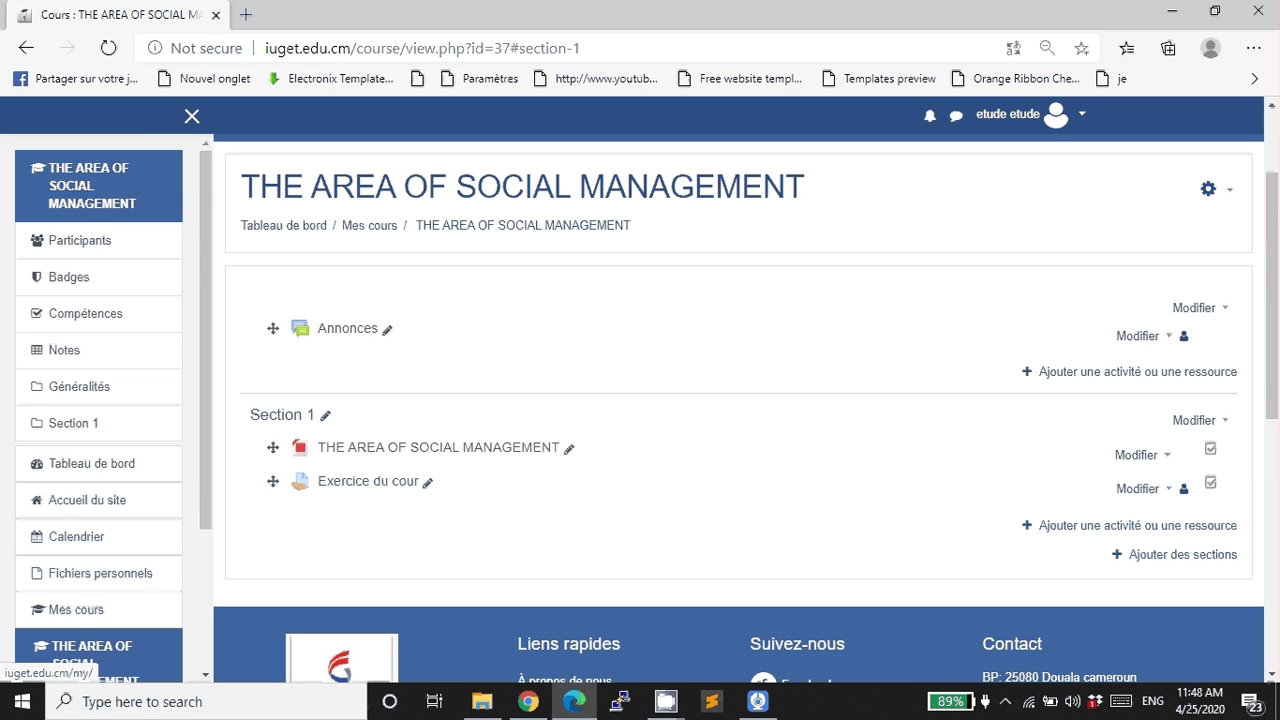
{"action": "scroll", "coordinate": [98, 400], "scroll_direction": "down", "scroll_amount": 4}
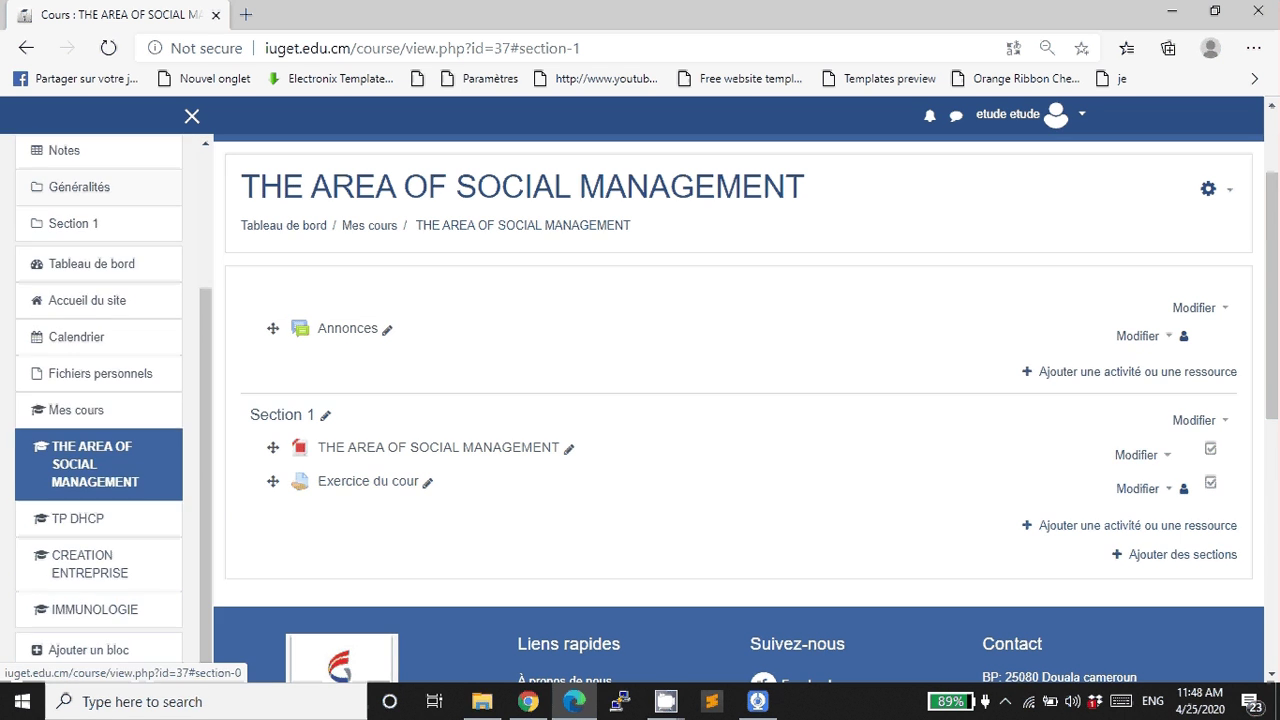
{"action": "scroll", "coordinate": [740, 400], "scroll_direction": "up", "scroll_amount": 2}
{"action": "left_click", "coordinate": [1030, 114]}
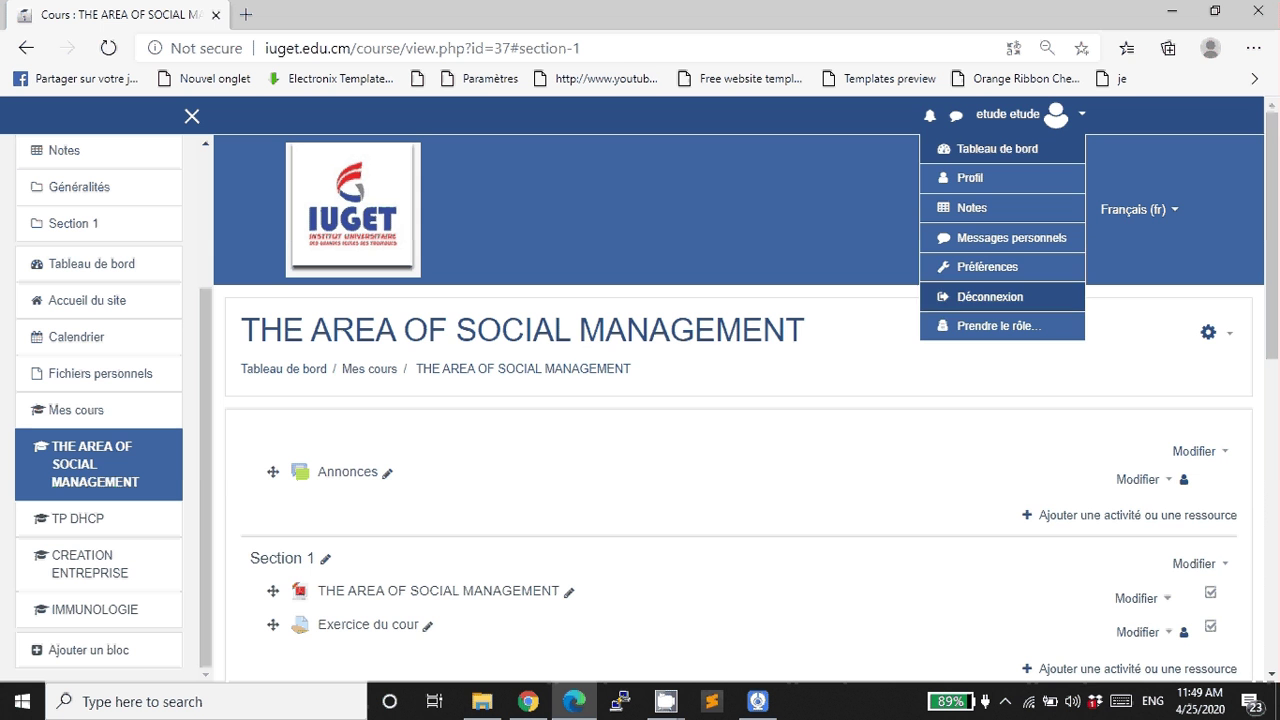
{"action": "left_click", "coordinate": [998, 326]}
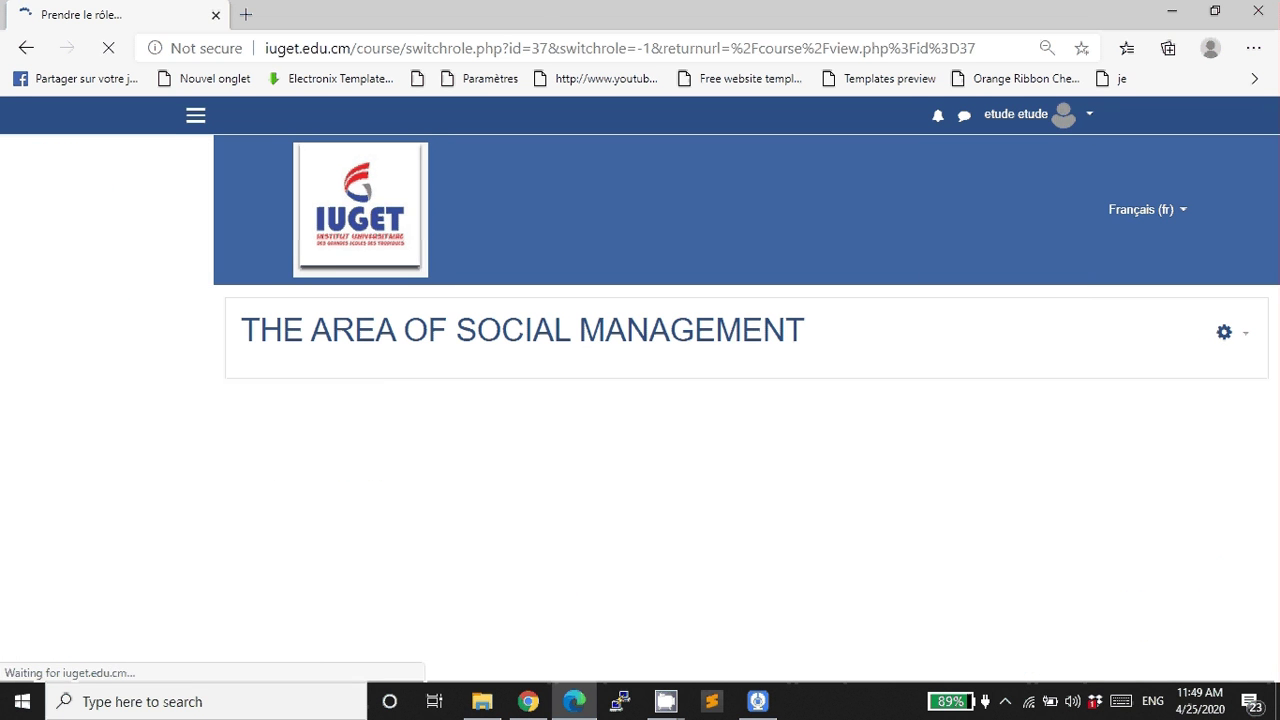
{"action": "scroll", "coordinate": [738, 408], "scroll_direction": "down", "scroll_amount": 2}
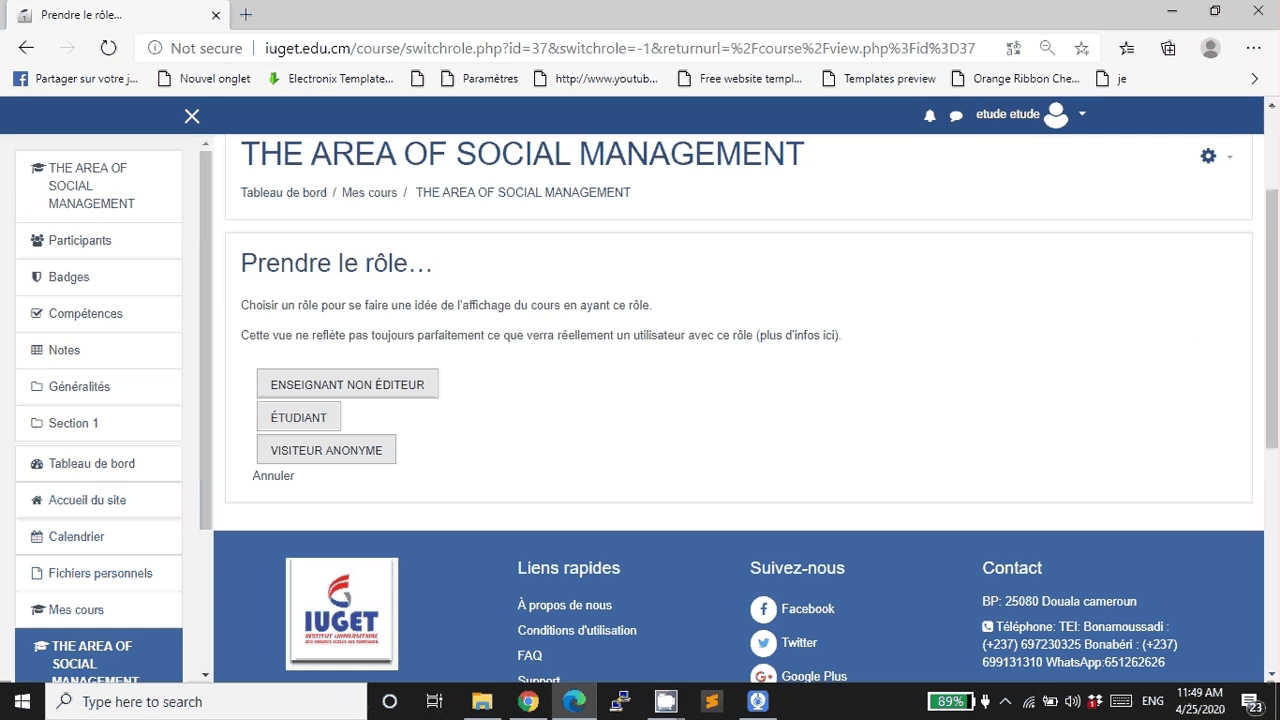
{"action": "left_click", "coordinate": [298, 417]}
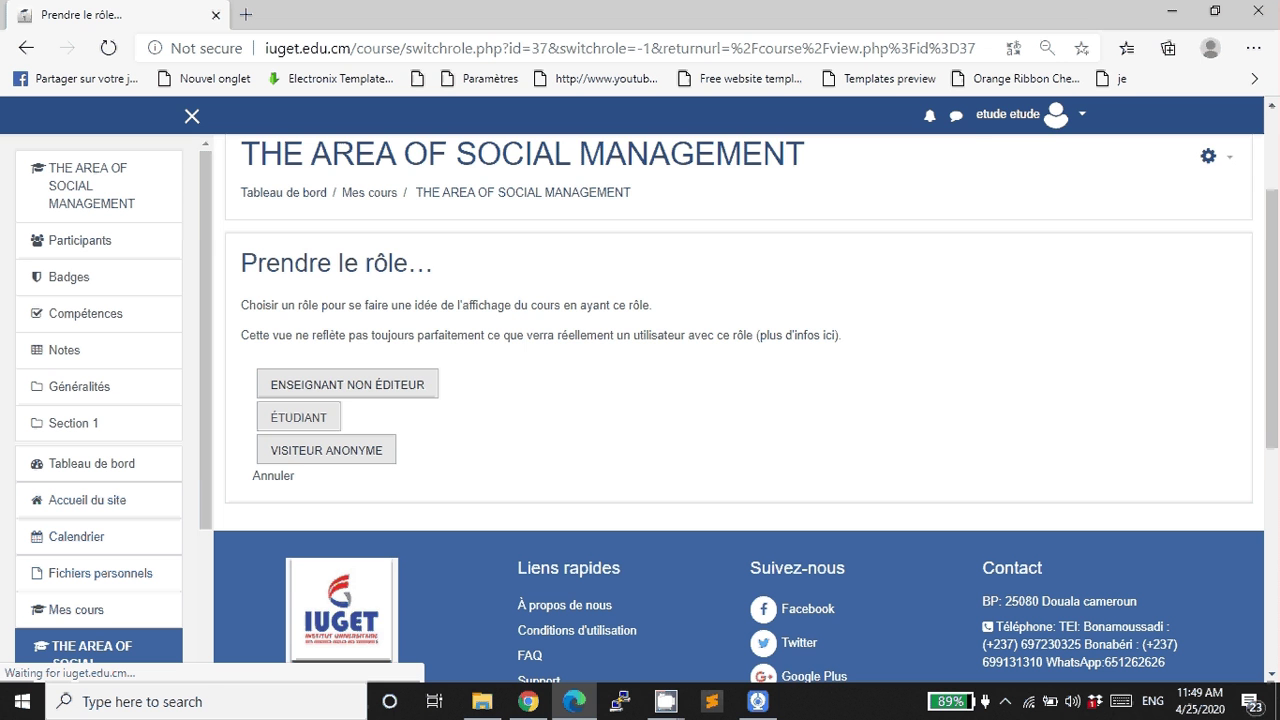
Examine the course page and the course navigation list from the student's view
{"action": "scroll", "coordinate": [738, 408], "scroll_direction": "down", "scroll_amount": 3}
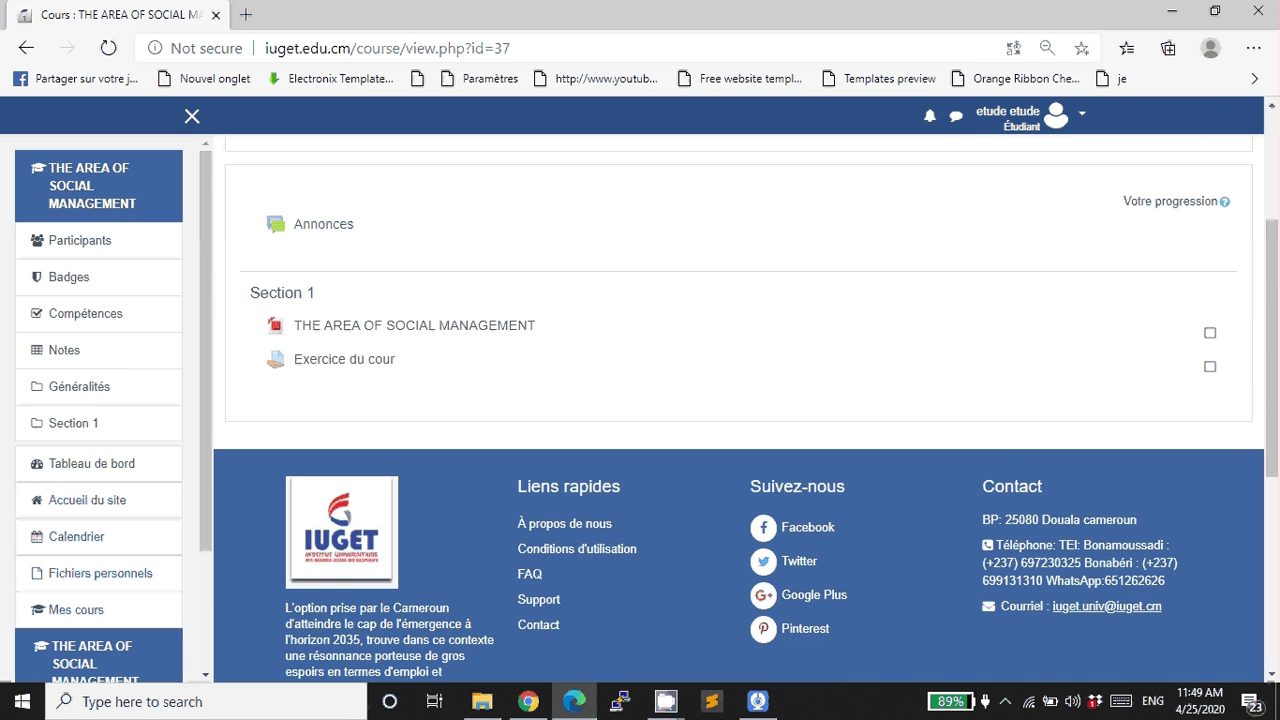
{"action": "scroll", "coordinate": [738, 408], "scroll_direction": "up", "scroll_amount": 2}
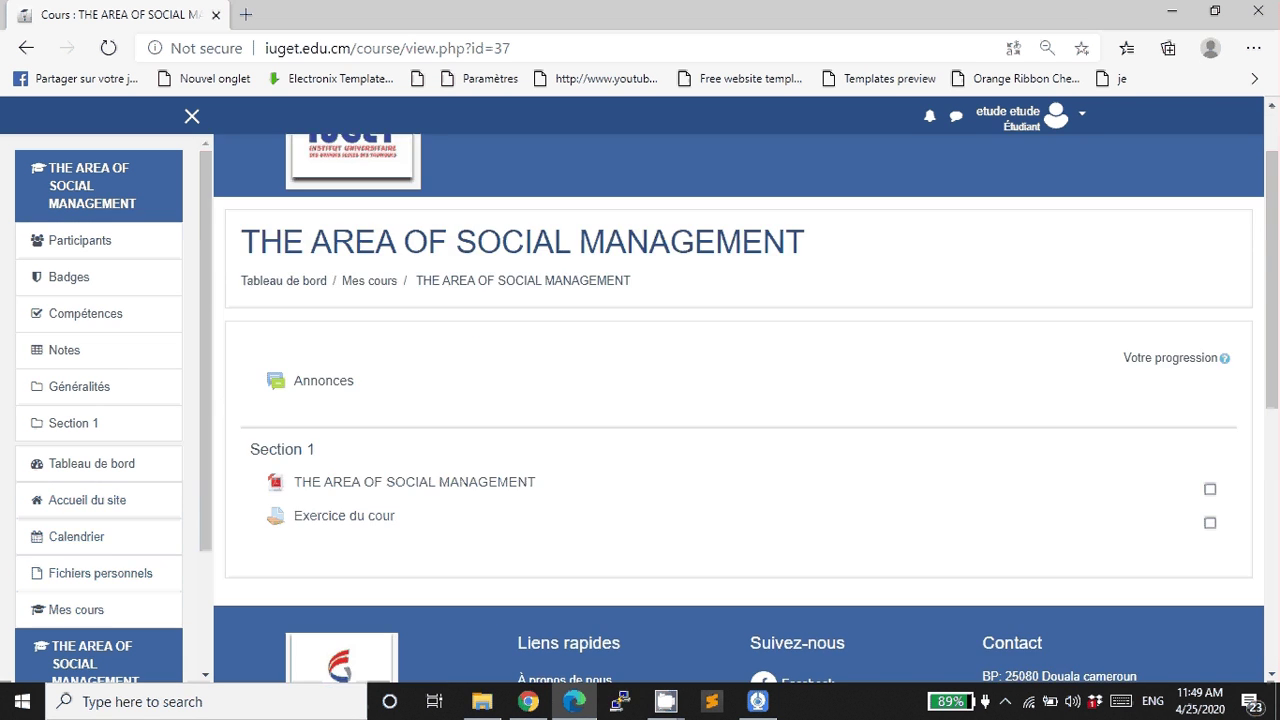
{"action": "scroll", "coordinate": [738, 408], "scroll_direction": "down", "scroll_amount": 7}
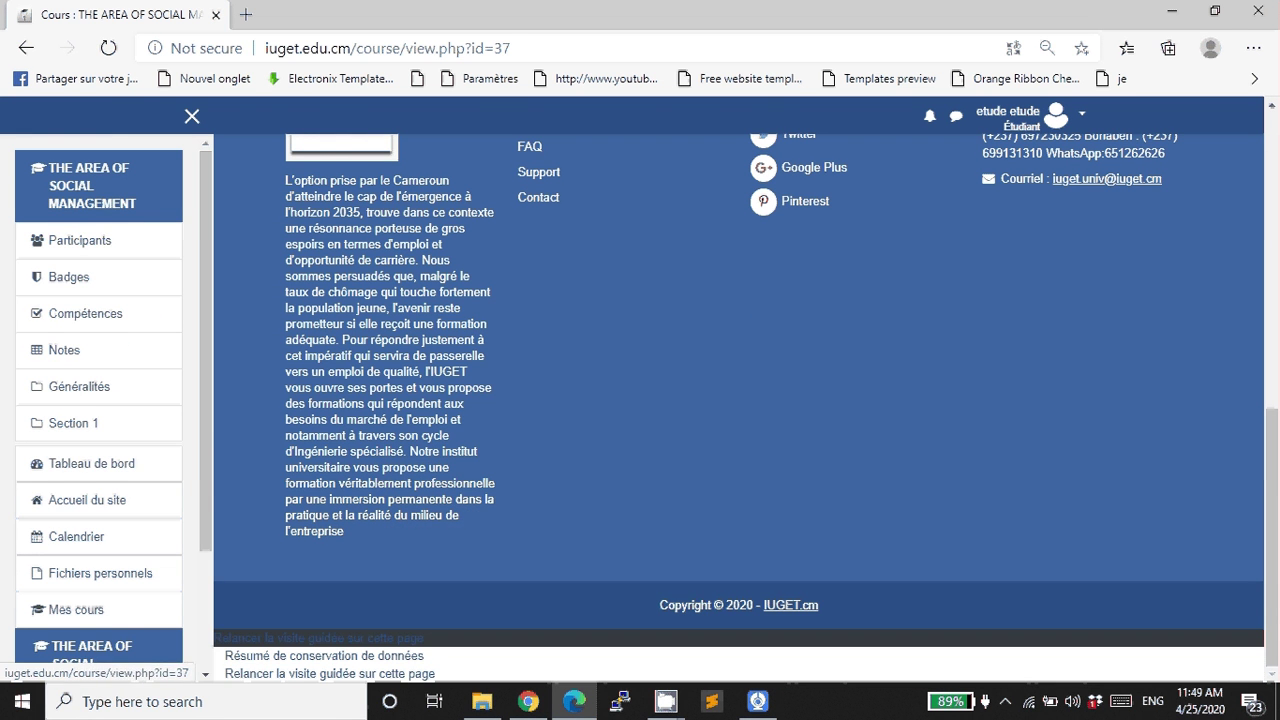
{"action": "scroll", "coordinate": [738, 408], "scroll_direction": "up", "scroll_amount": 7}
{"action": "scroll", "coordinate": [738, 408], "scroll_direction": "up", "scroll_amount": 1}
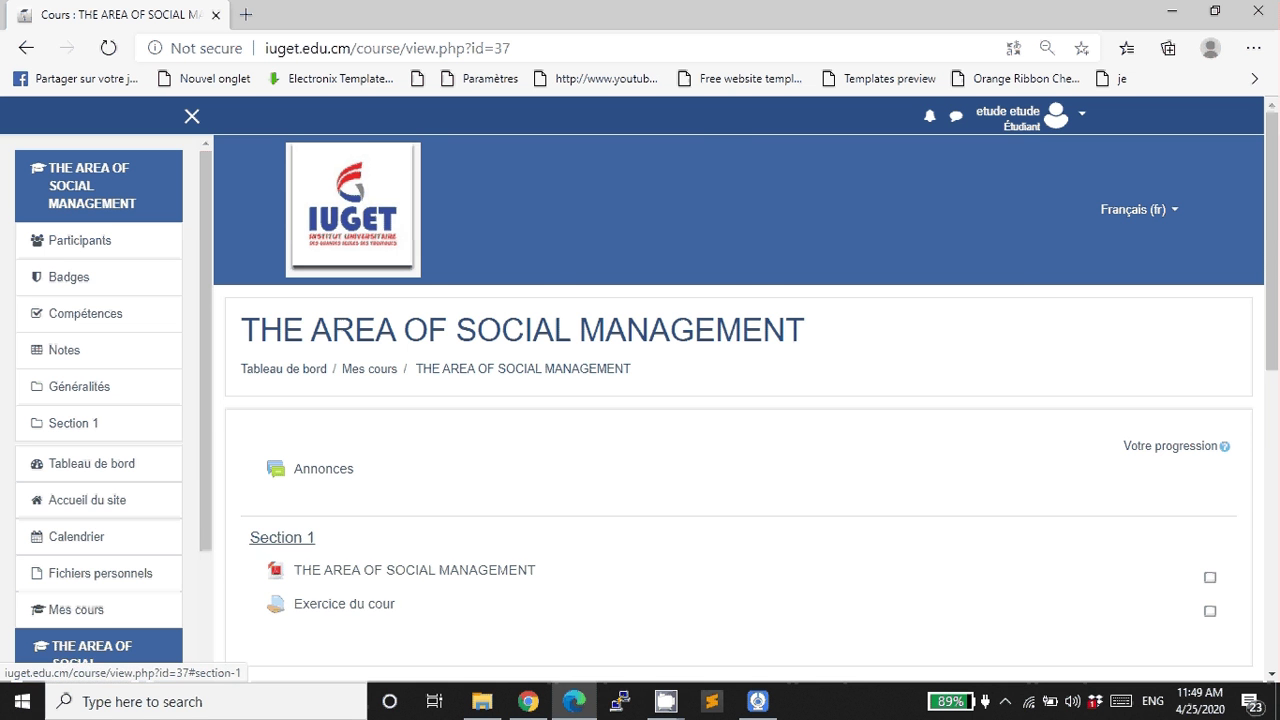
{"action": "scroll", "coordinate": [738, 408], "scroll_direction": "down", "scroll_amount": 5}
{"action": "scroll", "coordinate": [98, 450], "scroll_direction": "down", "scroll_amount": 2}
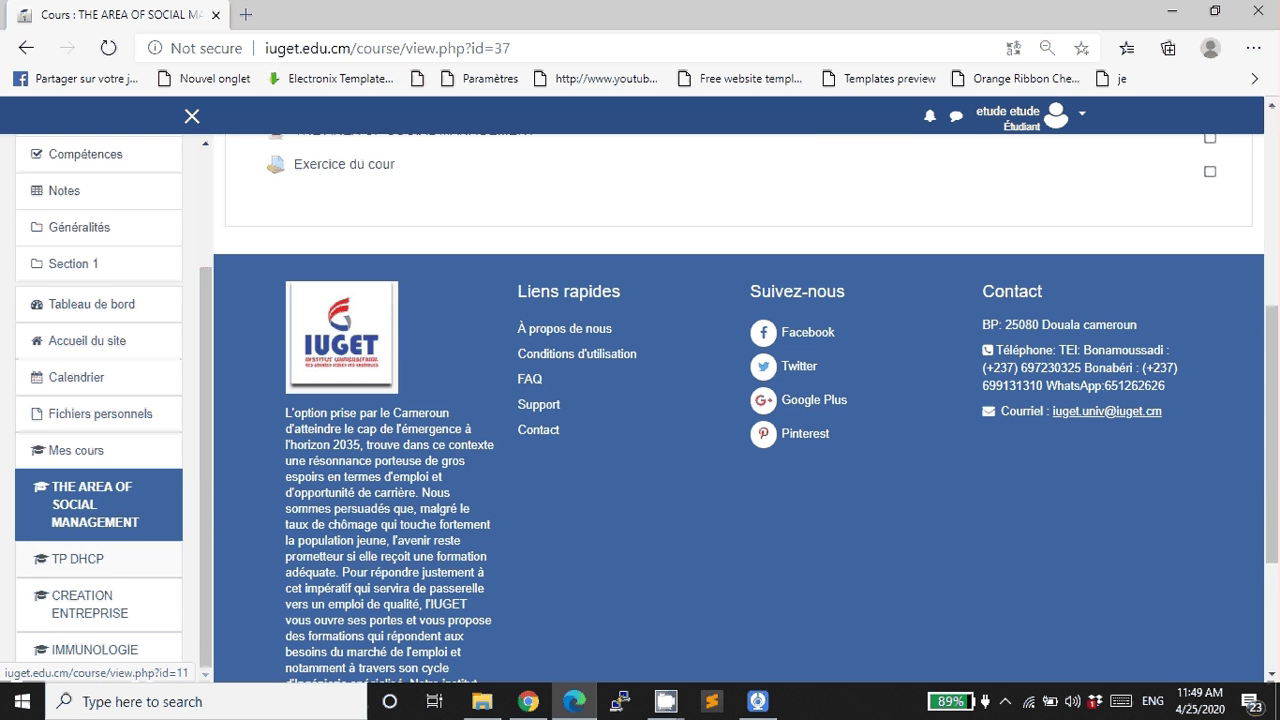
{"action": "scroll", "coordinate": [98, 450], "scroll_direction": "up", "scroll_amount": 2}
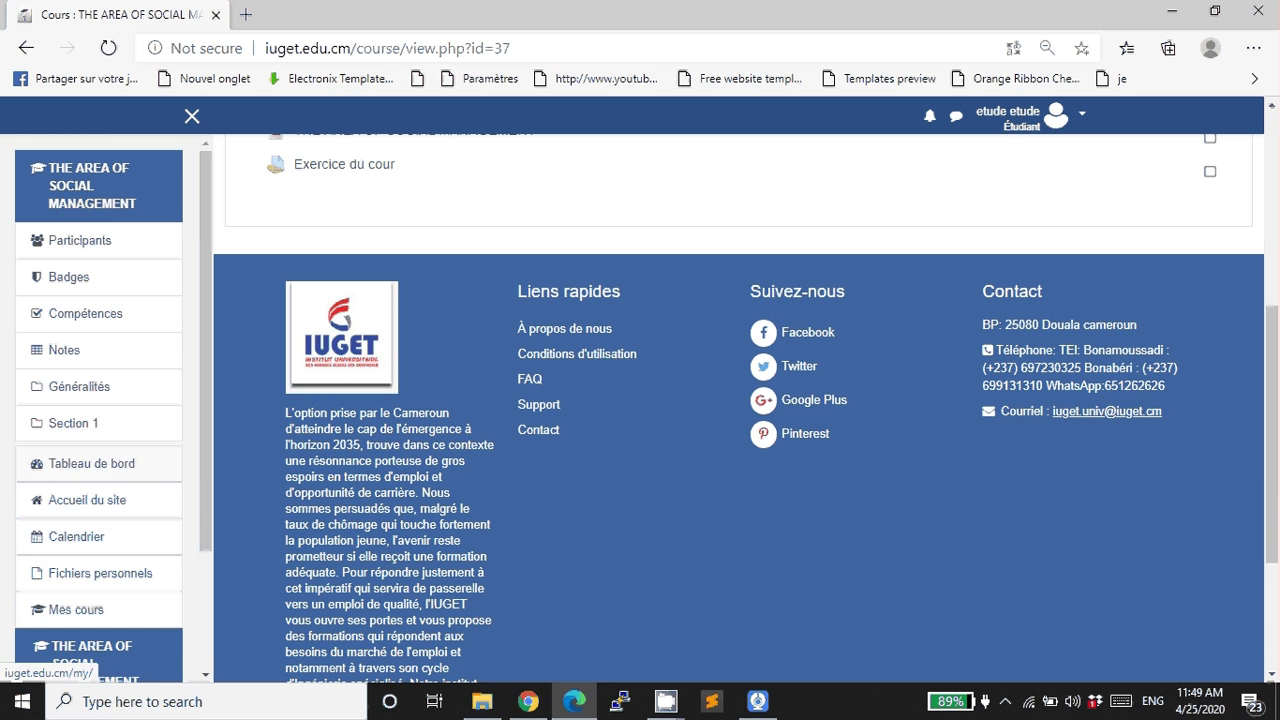
Go to the dashboard (Tableau de bord) and open the "Exercice du cour" assignment from the Chronologie
{"action": "left_click", "coordinate": [91, 463]}
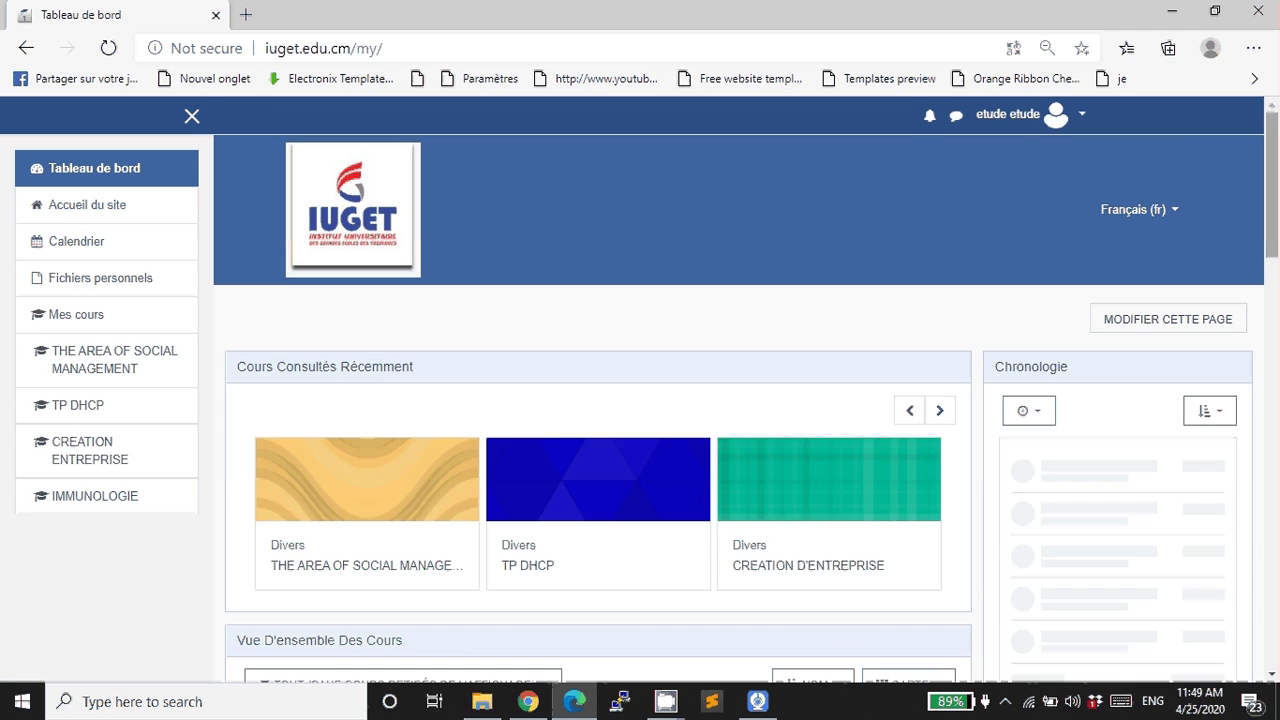
{"action": "scroll", "coordinate": [640, 420], "scroll_direction": "down", "scroll_amount": 3}
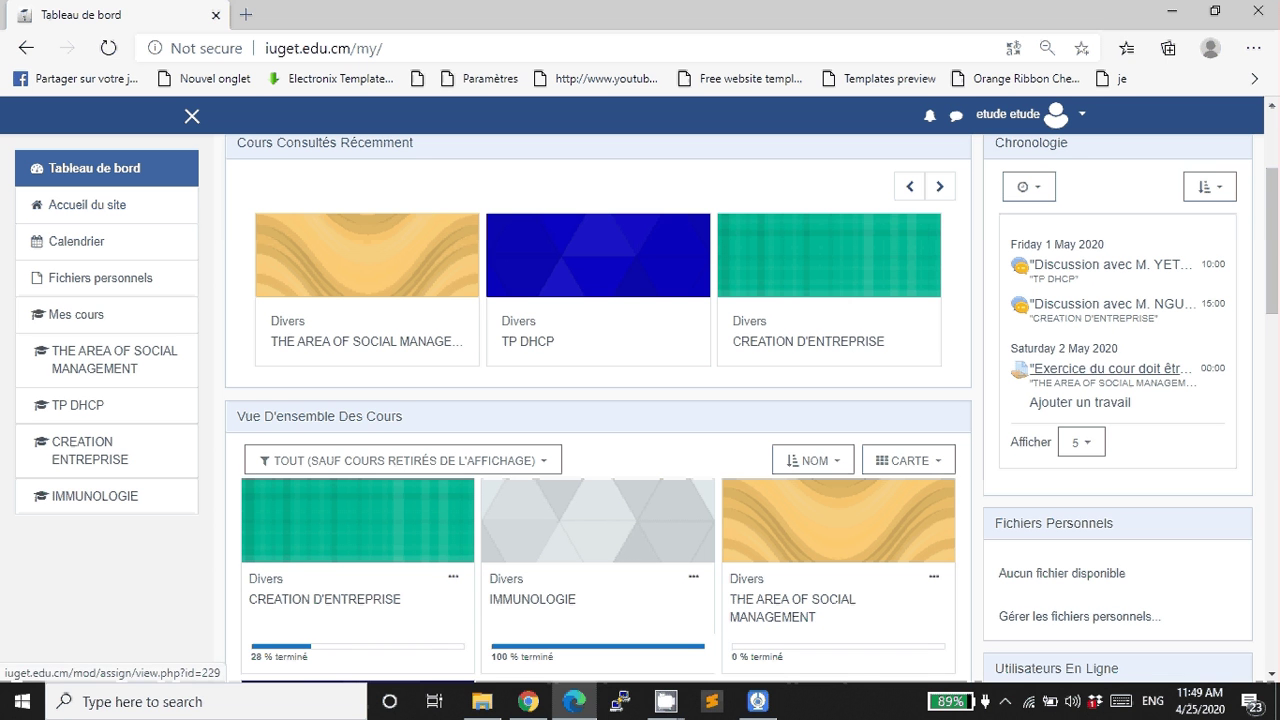
{"action": "left_click", "coordinate": [1100, 369]}
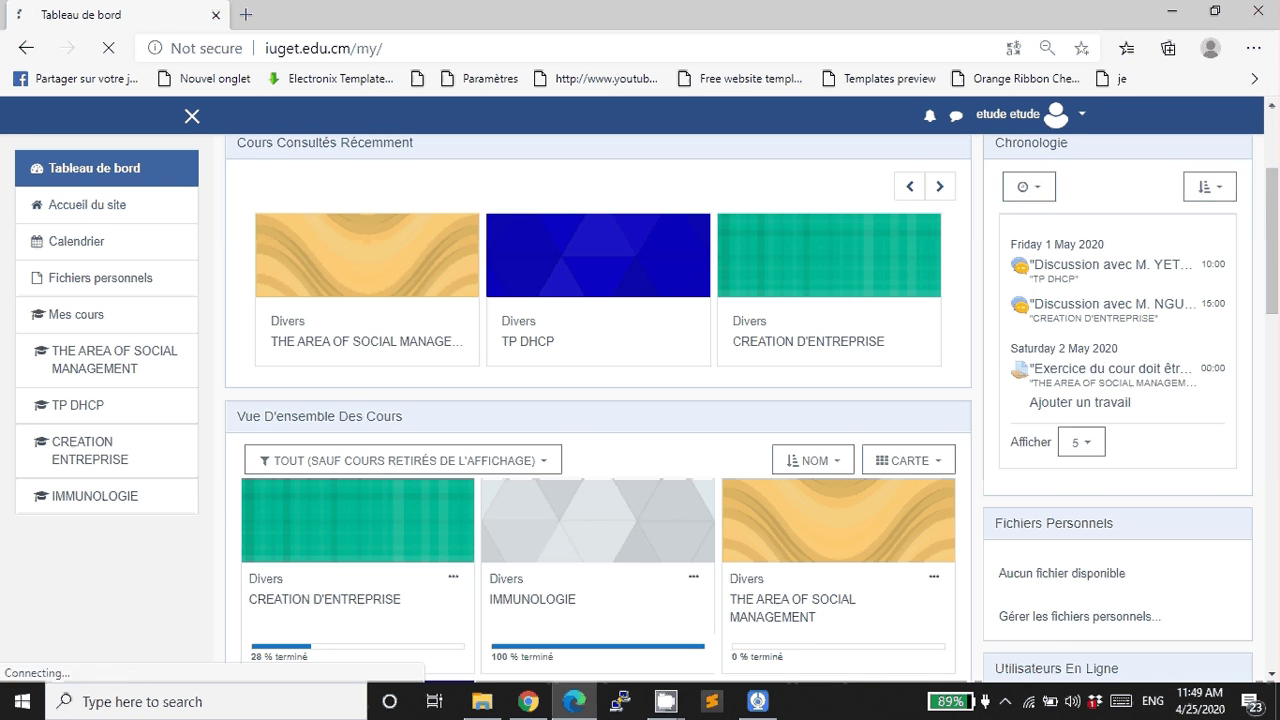
Review the assignment's submission status and download its attached file "iuget virtual.docx"
{"action": "scroll", "coordinate": [730, 400], "scroll_direction": "down", "scroll_amount": 3}
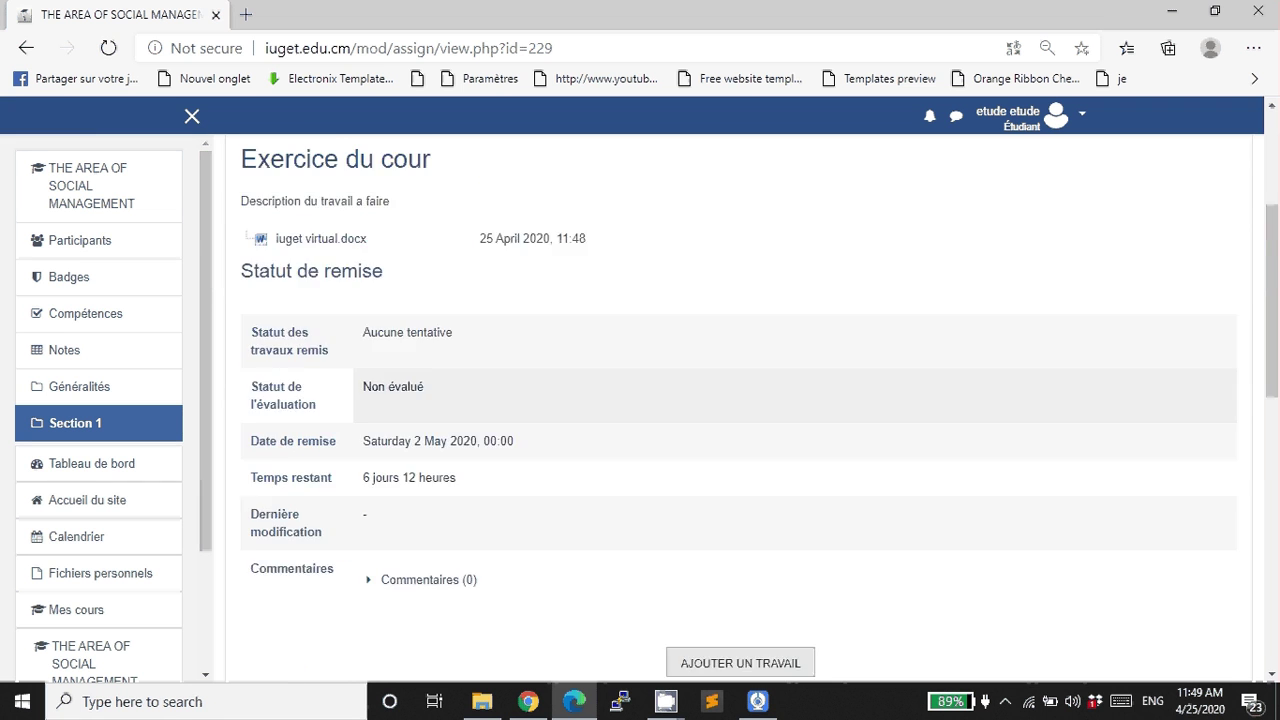
{"action": "scroll", "coordinate": [730, 400], "scroll_direction": "up", "scroll_amount": 1}
{"action": "scroll", "coordinate": [730, 400], "scroll_direction": "down", "scroll_amount": 1}
{"action": "scroll", "coordinate": [730, 400], "scroll_direction": "down", "scroll_amount": 1}
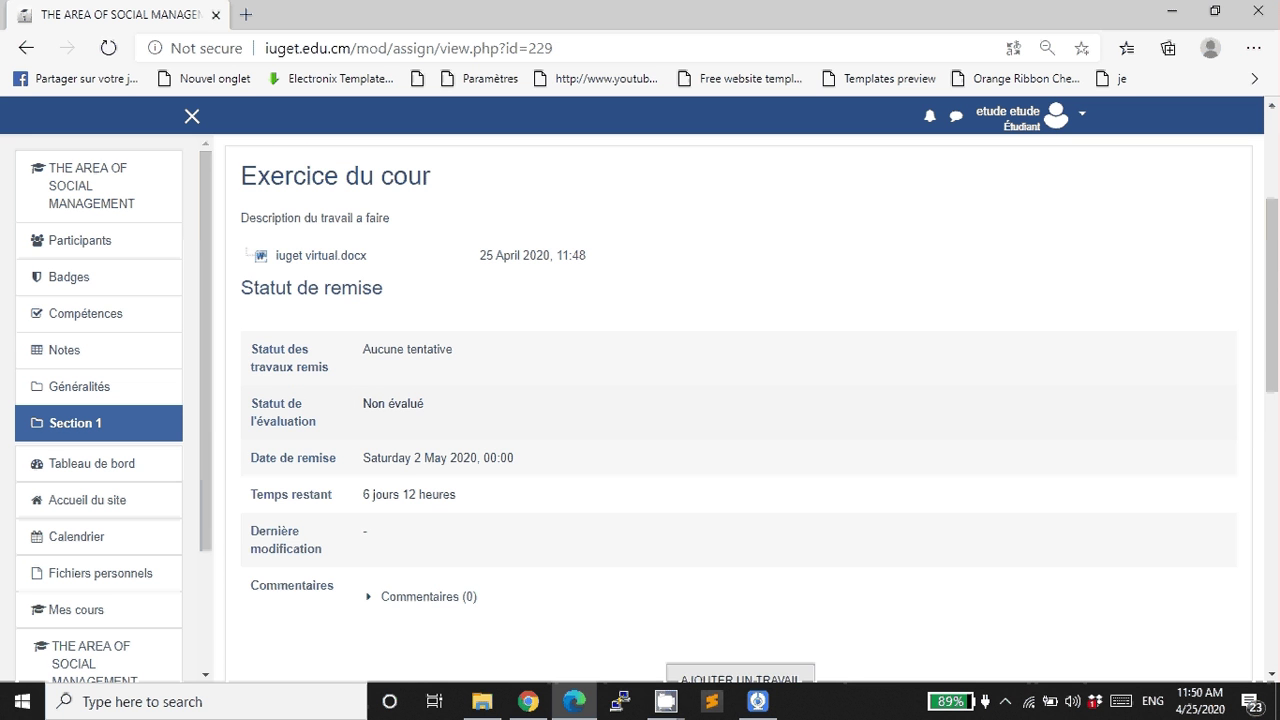
{"action": "scroll", "coordinate": [640, 400], "scroll_direction": "down", "scroll_amount": 3}
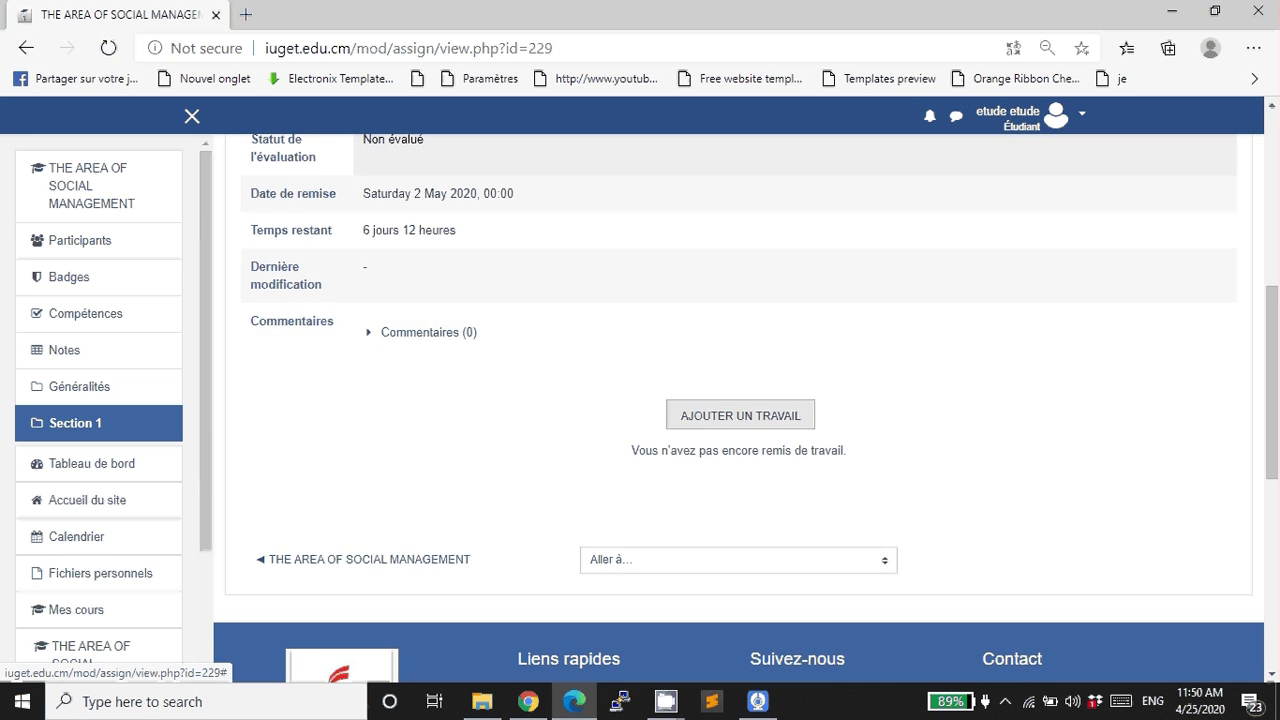
{"action": "scroll", "coordinate": [640, 400], "scroll_direction": "up", "scroll_amount": 5}
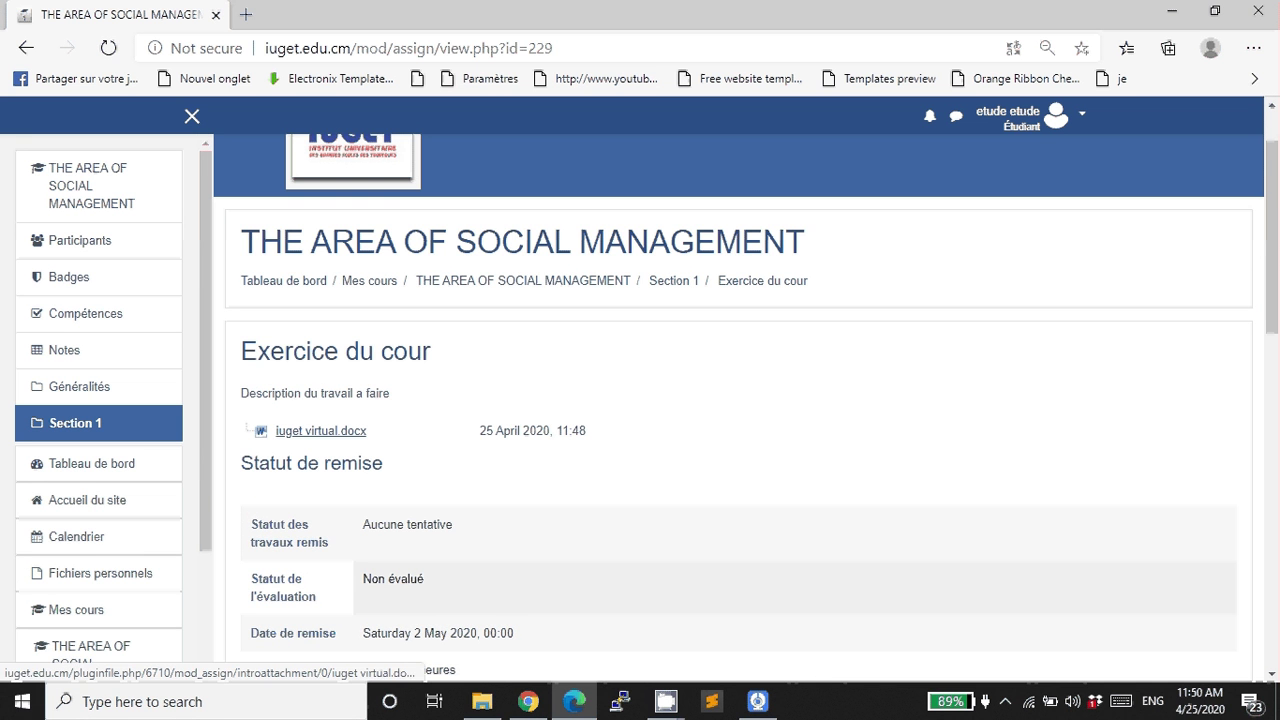
{"action": "left_click", "coordinate": [320, 430]}
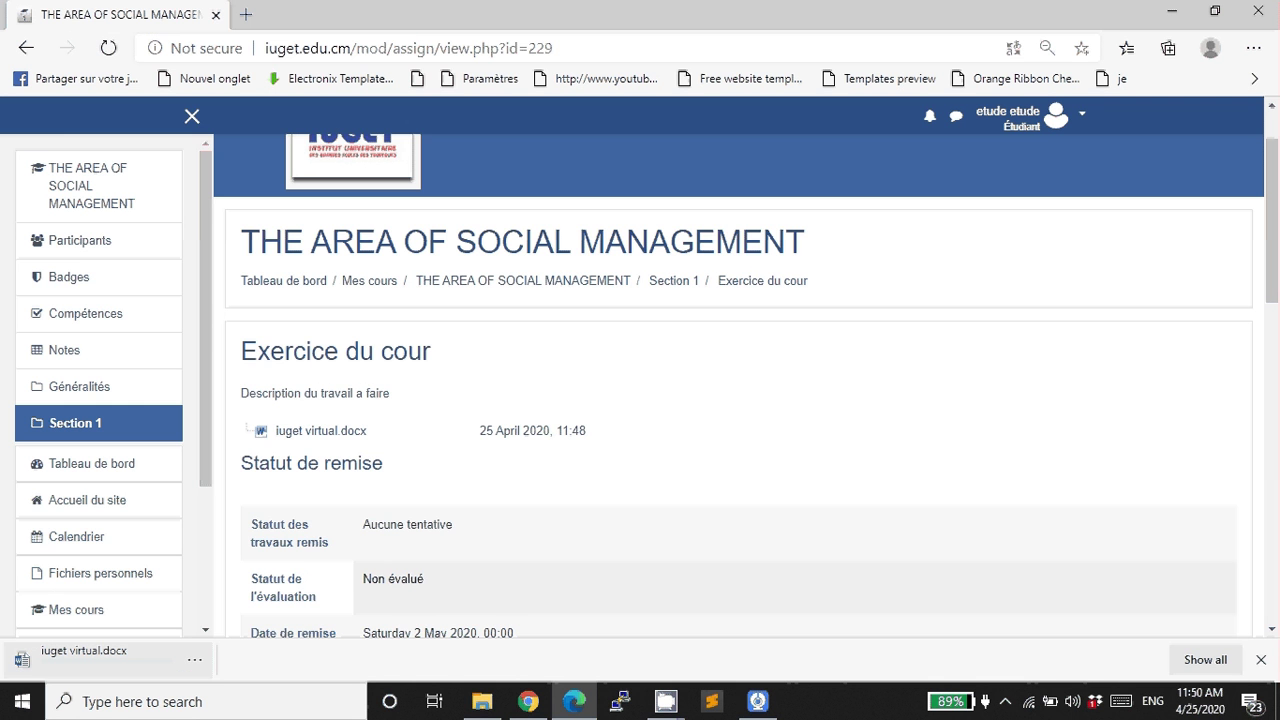
Start a new submission for "Exercice du cour" and bring up its file submission area
{"action": "scroll", "coordinate": [740, 400], "scroll_direction": "down", "scroll_amount": 3}
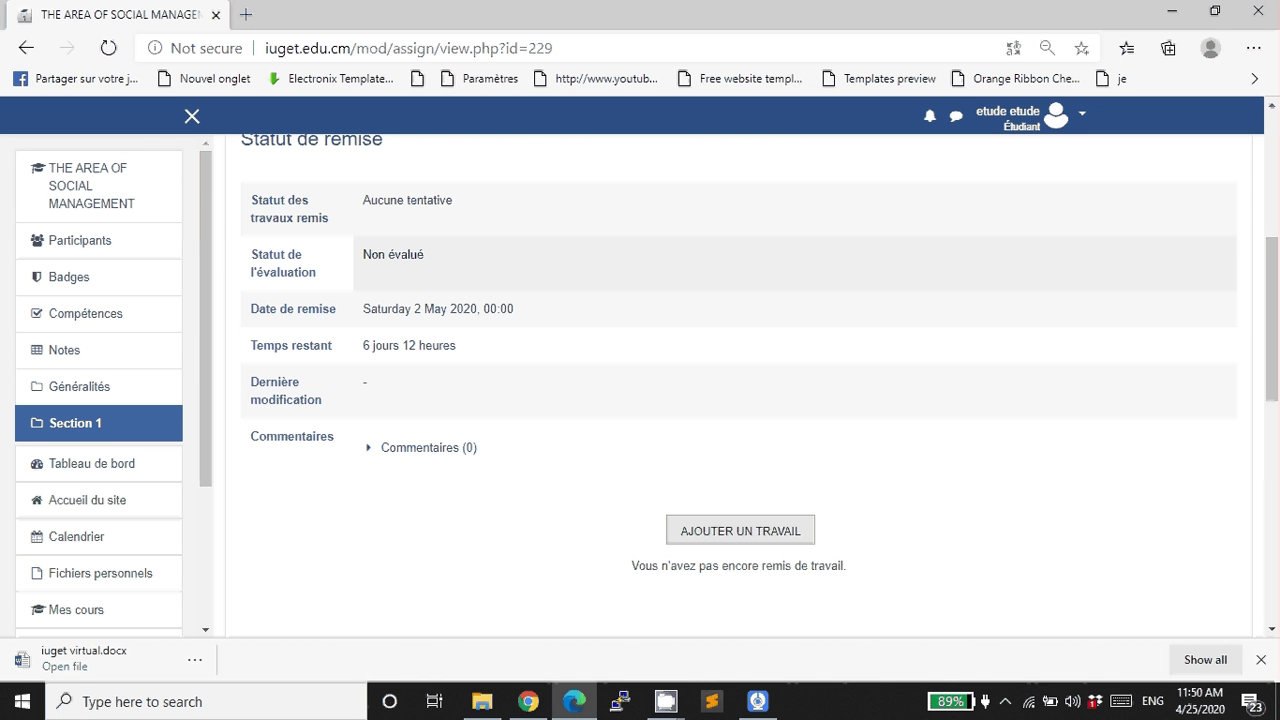
{"action": "left_click", "coordinate": [740, 530]}
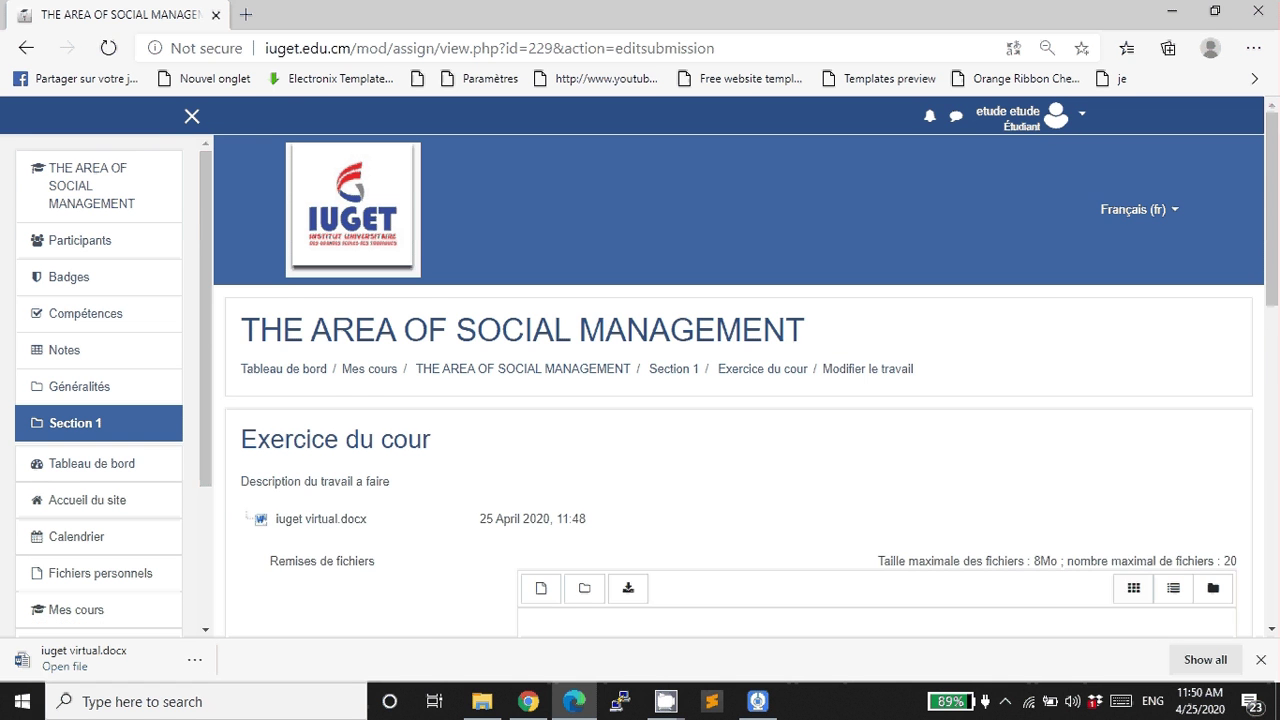
{"action": "scroll", "coordinate": [740, 400], "scroll_direction": "down", "scroll_amount": 3}
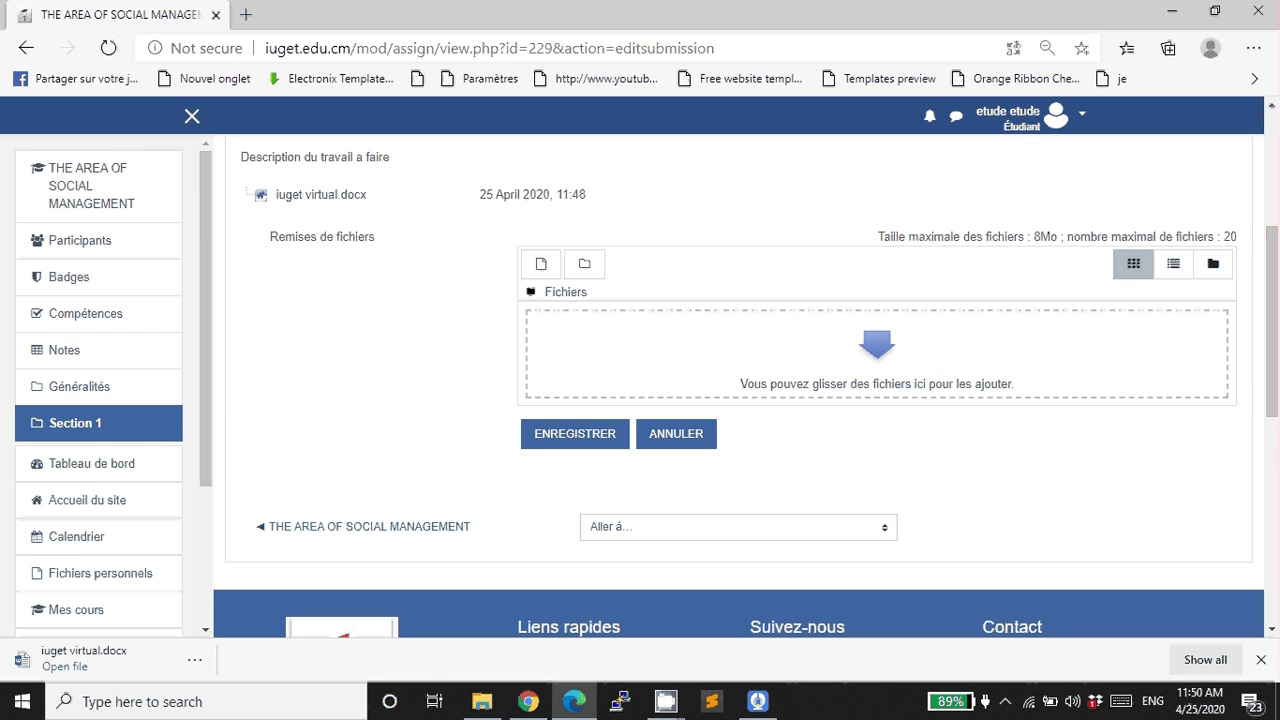
Upload "iuget virtual.docx" from the Documents folder into the assignment's file submission area
{"action": "left_click", "coordinate": [541, 263]}
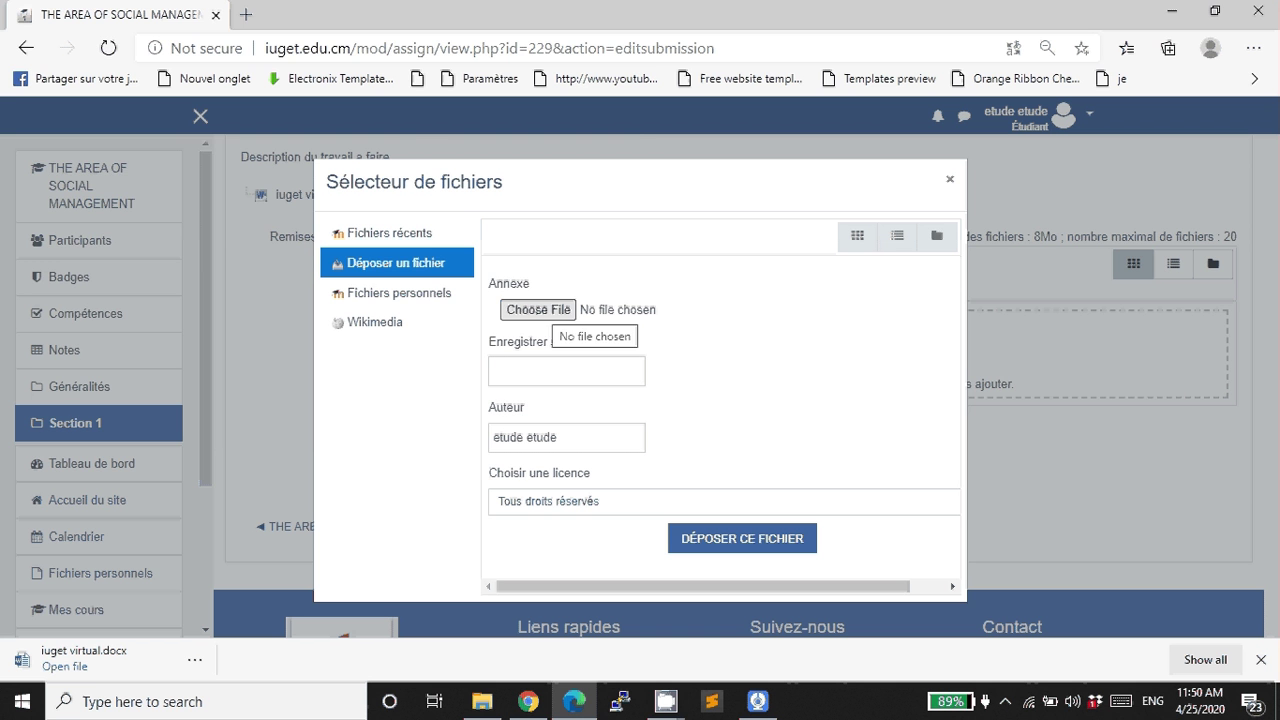
{"action": "left_click", "coordinate": [538, 310]}
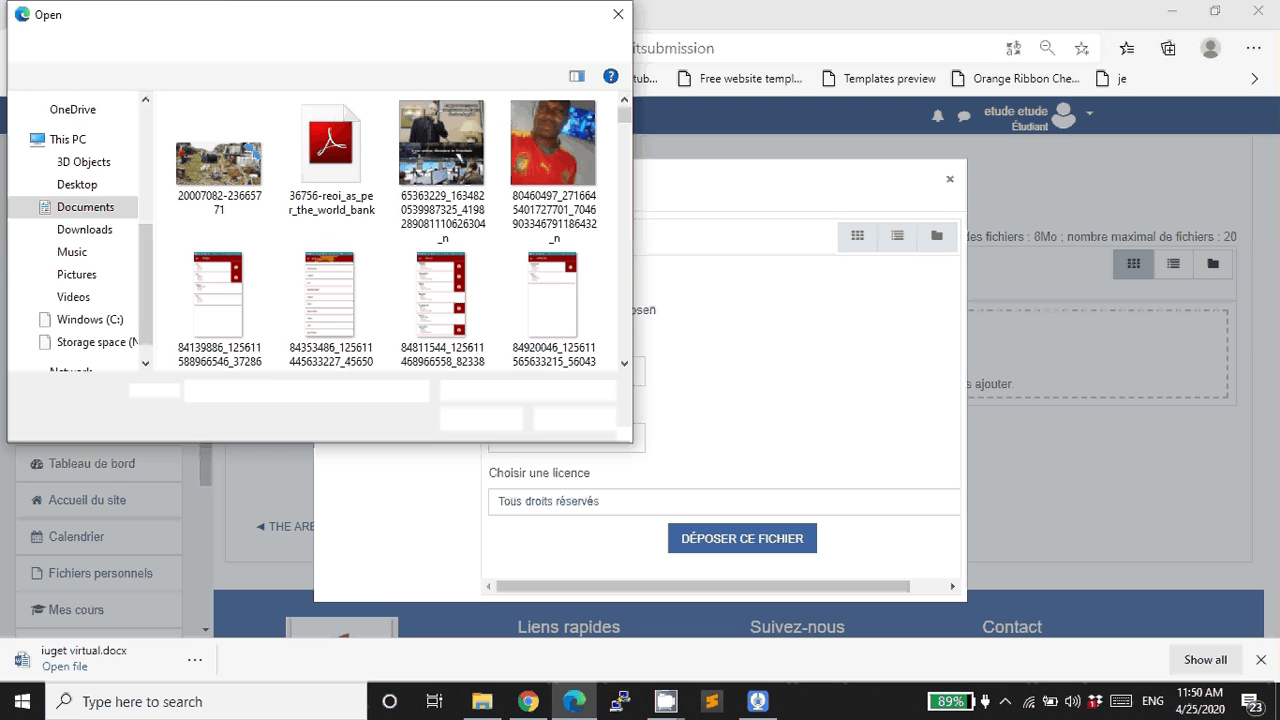
{"action": "scroll", "coordinate": [554, 290], "scroll_direction": "down", "scroll_amount": 3}
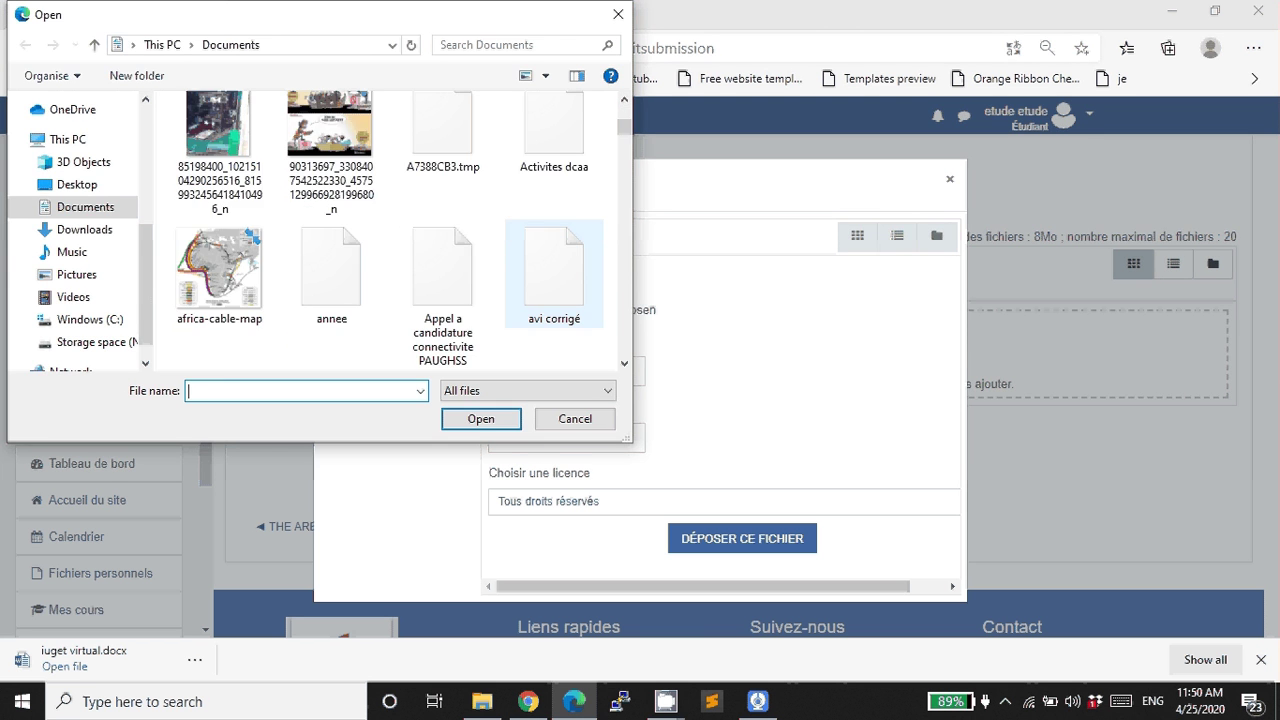
{"action": "scroll", "coordinate": [554, 290], "scroll_direction": "down", "scroll_amount": 1}
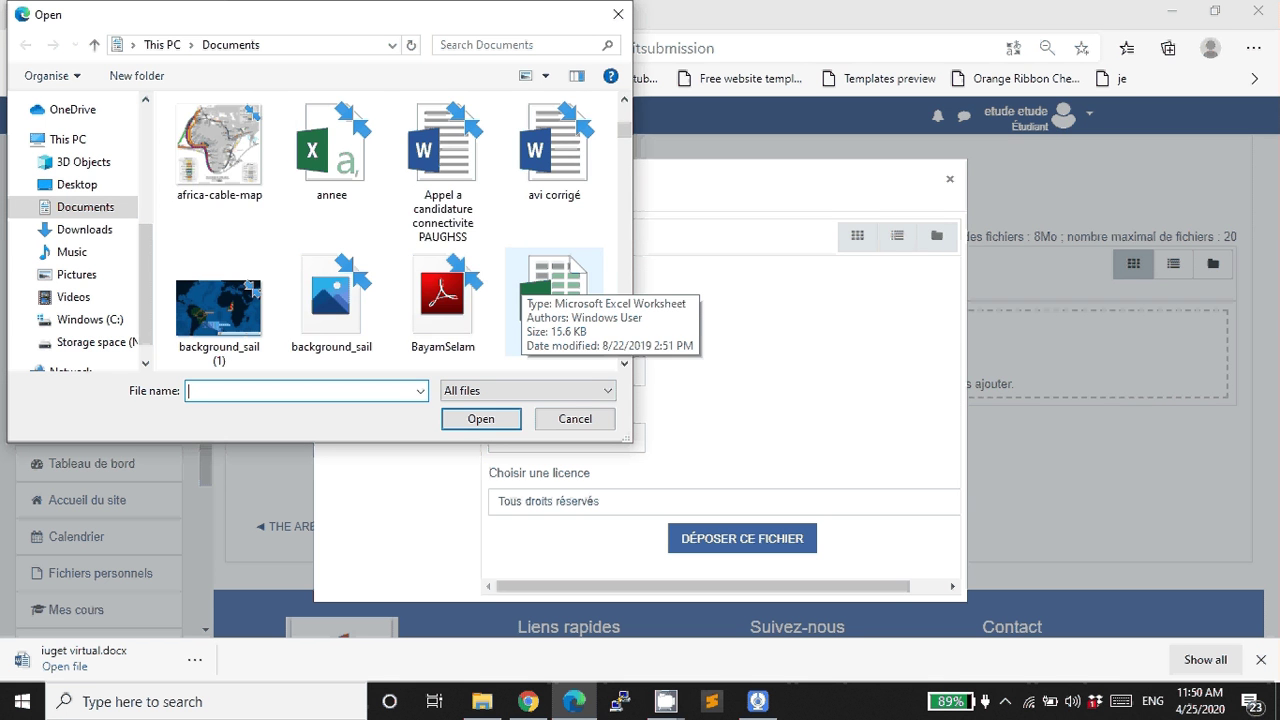
{"action": "scroll", "coordinate": [554, 290], "scroll_direction": "down", "scroll_amount": 3}
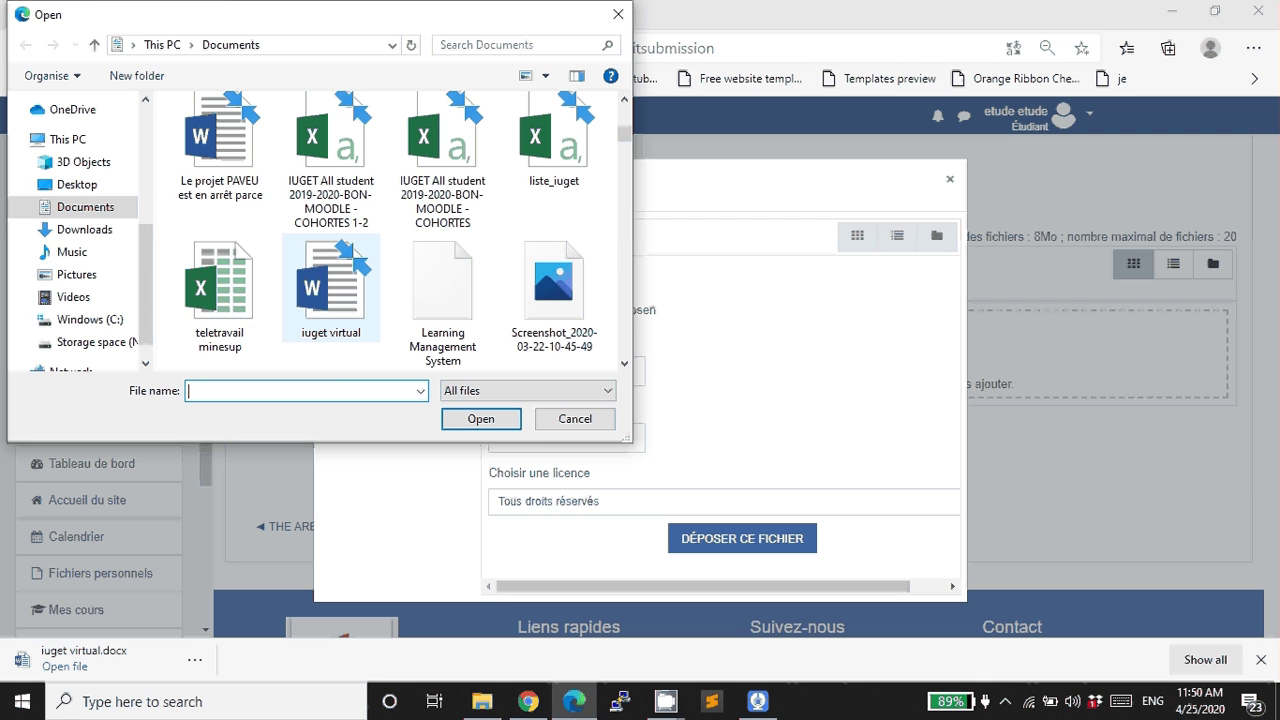
{"action": "left_click", "coordinate": [333, 300]}
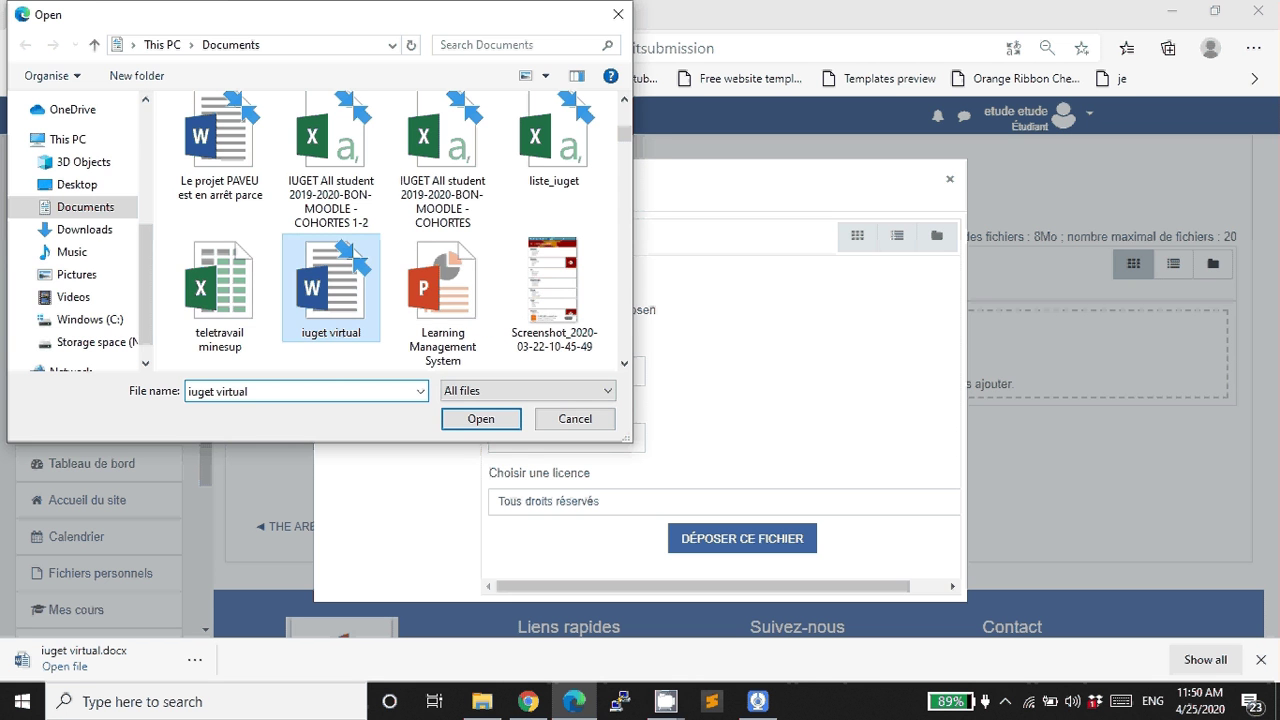
{"action": "key", "text": "Return"}
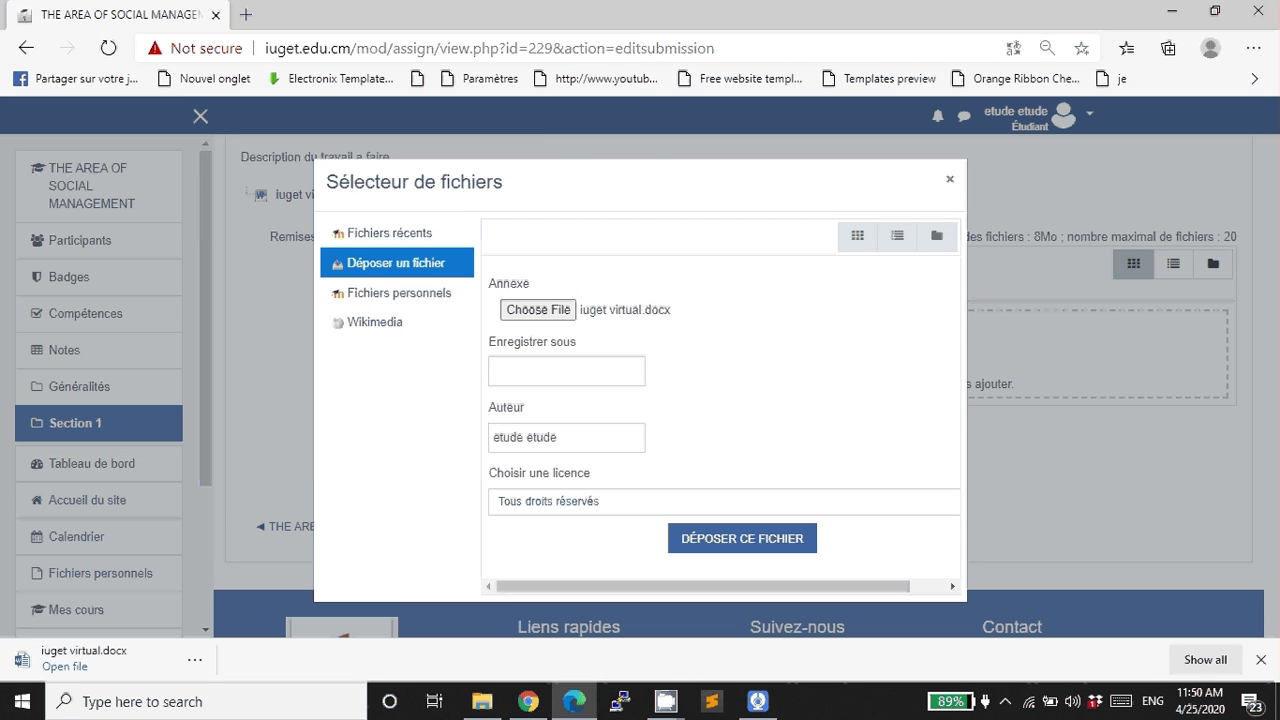
{"action": "left_click", "coordinate": [742, 538]}
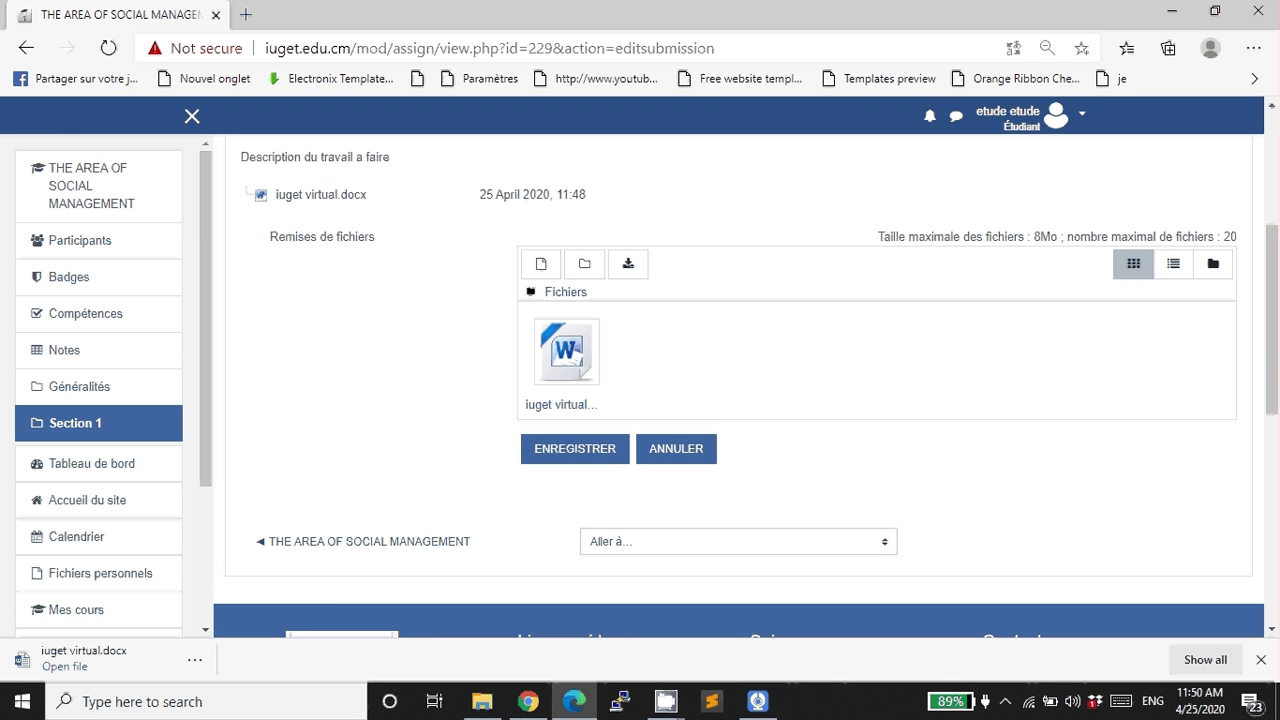
Save the "Exercice du cour" submission and review its submission status details and the options for changing the submitted work
{"action": "scroll", "coordinate": [740, 400], "scroll_direction": "down", "scroll_amount": 1}
{"action": "scroll", "coordinate": [575, 448], "scroll_direction": "up", "scroll_amount": 1}
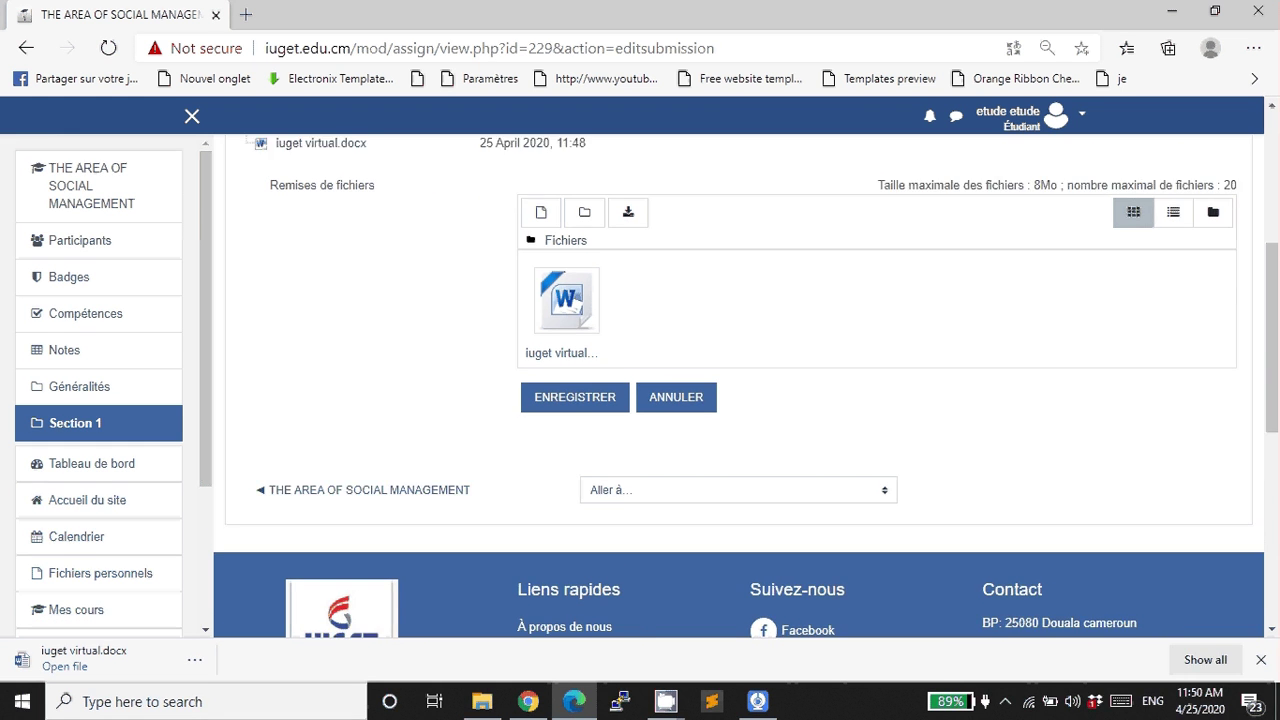
{"action": "scroll", "coordinate": [640, 400], "scroll_direction": "up", "scroll_amount": 1}
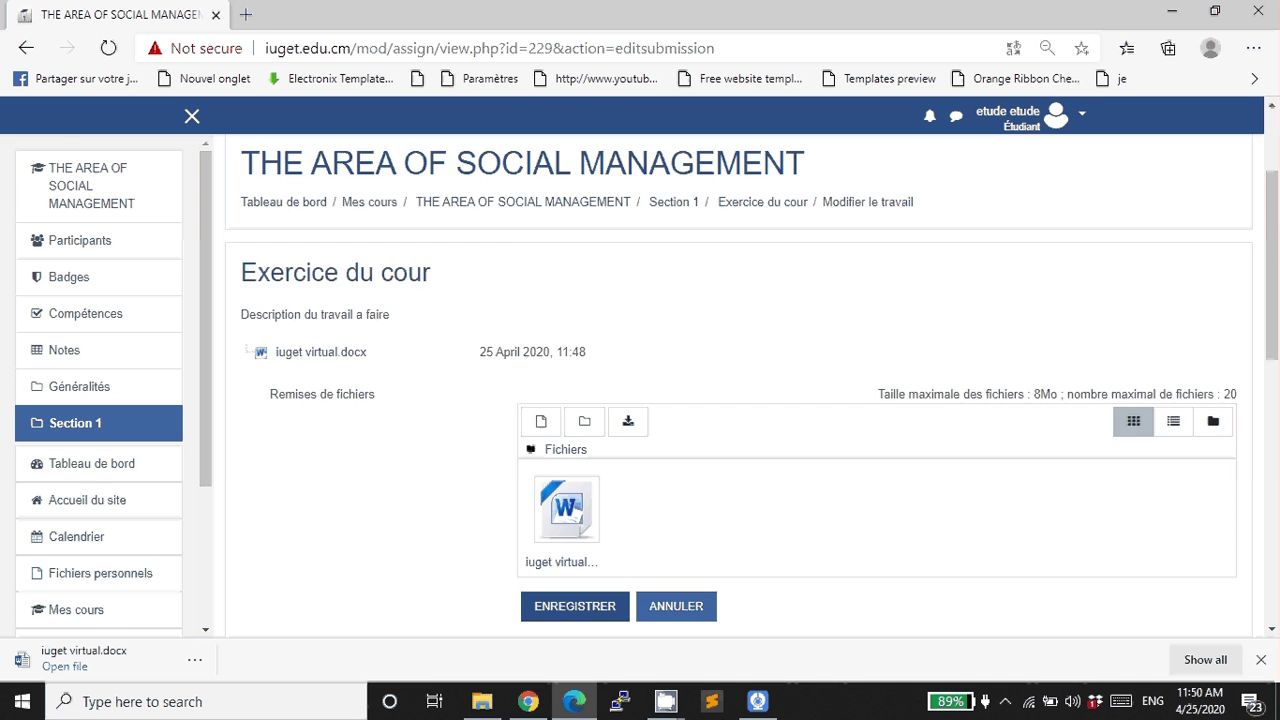
{"action": "scroll", "coordinate": [640, 400], "scroll_direction": "down", "scroll_amount": 3}
{"action": "left_click", "coordinate": [575, 367]}
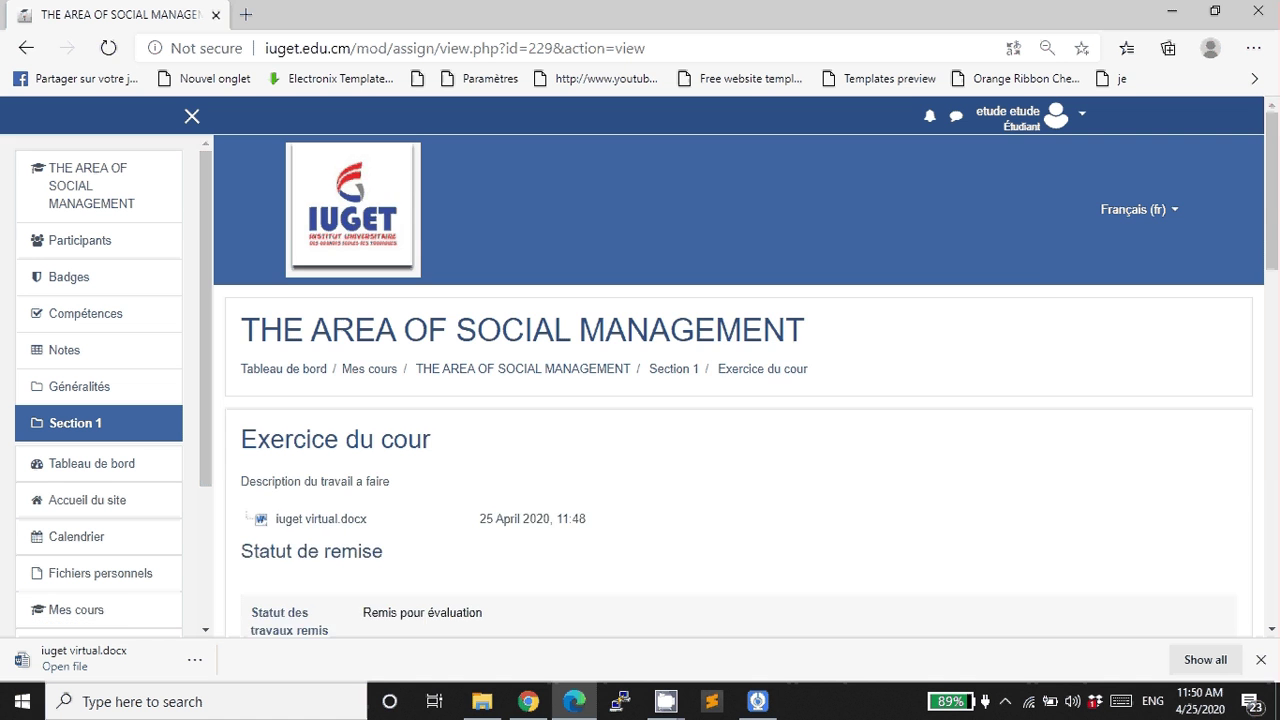
{"action": "scroll", "coordinate": [740, 400], "scroll_direction": "down", "scroll_amount": 3}
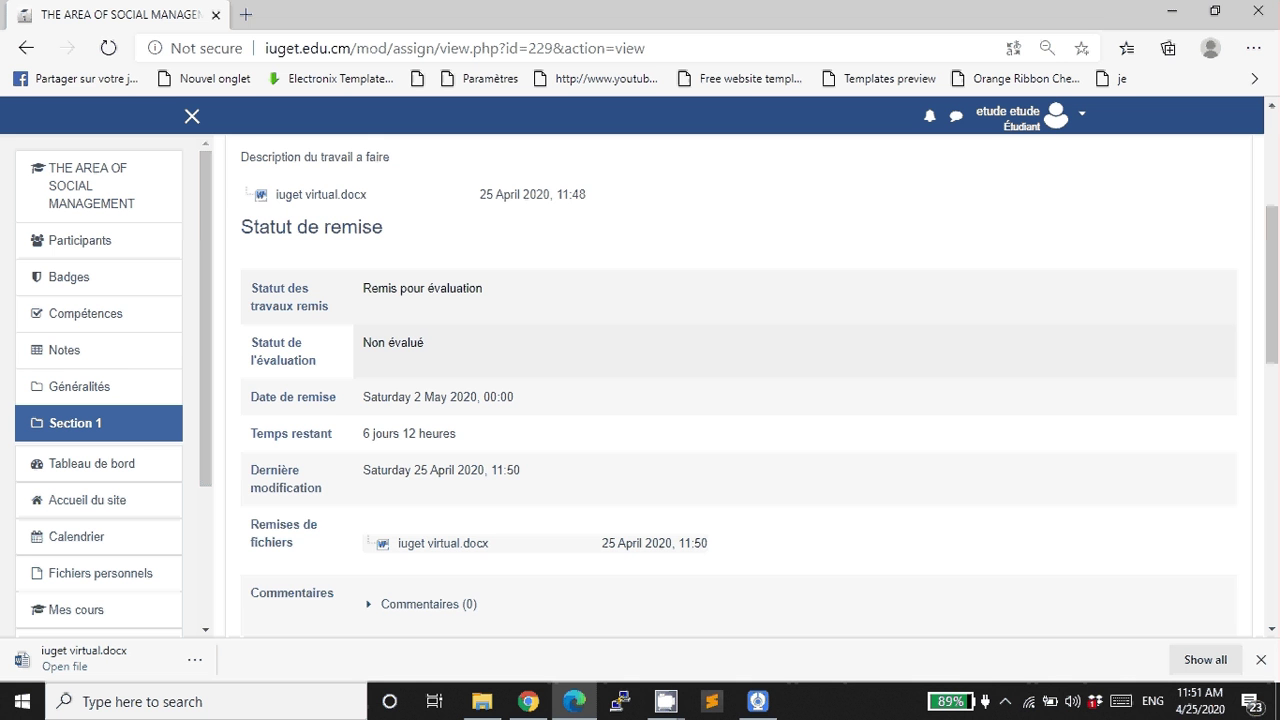
{"action": "scroll", "coordinate": [740, 400], "scroll_direction": "down", "scroll_amount": 3}
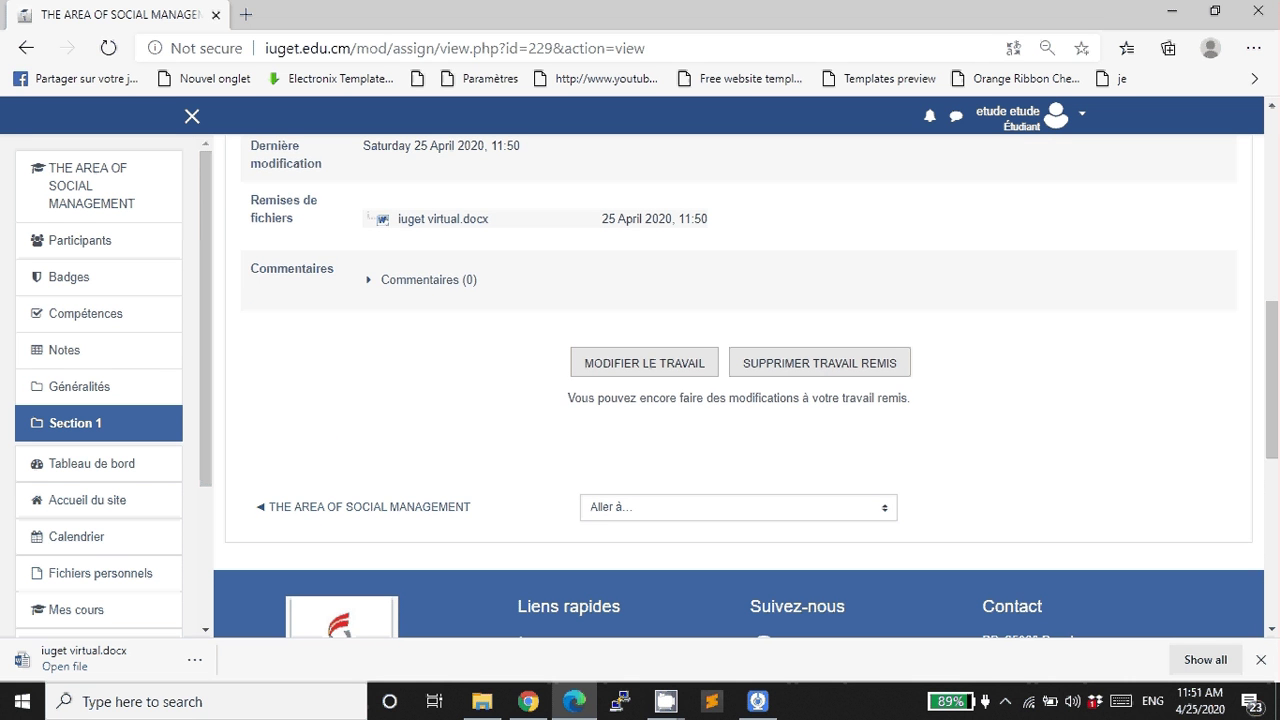
{"action": "scroll", "coordinate": [740, 400], "scroll_direction": "up", "scroll_amount": 4}
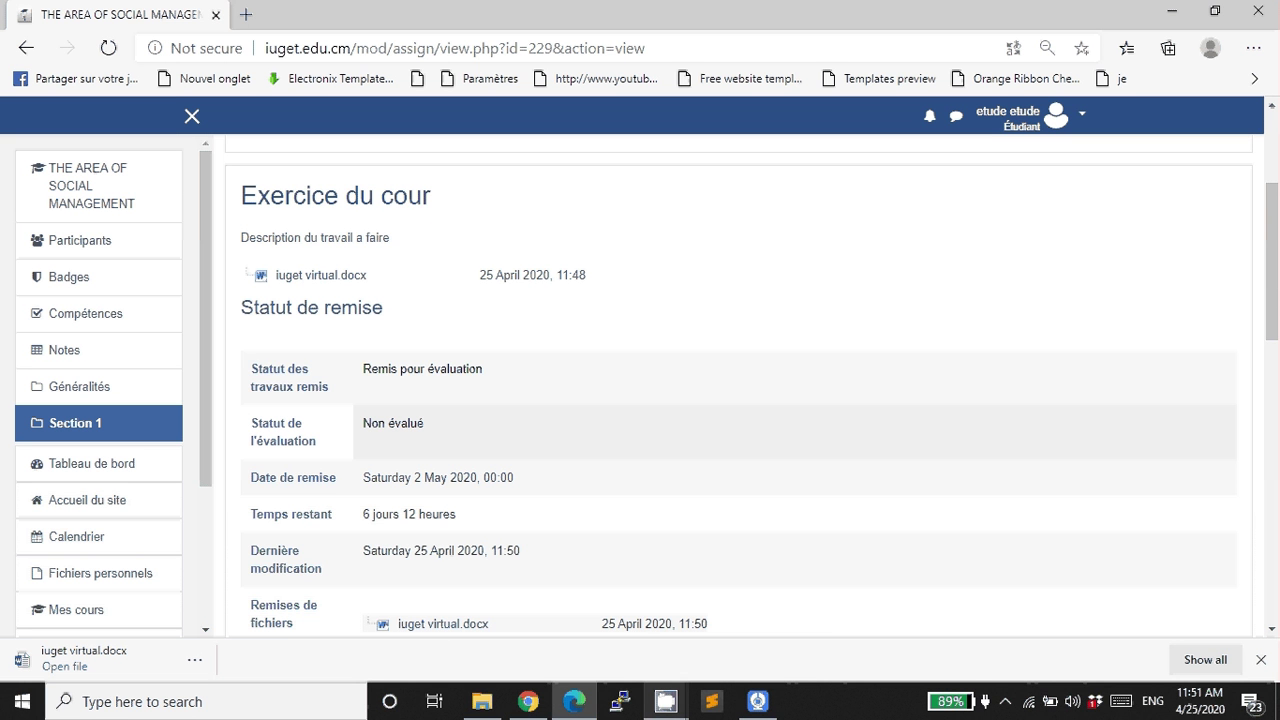
{"action": "mouse_move", "coordinate": [666, 701]}
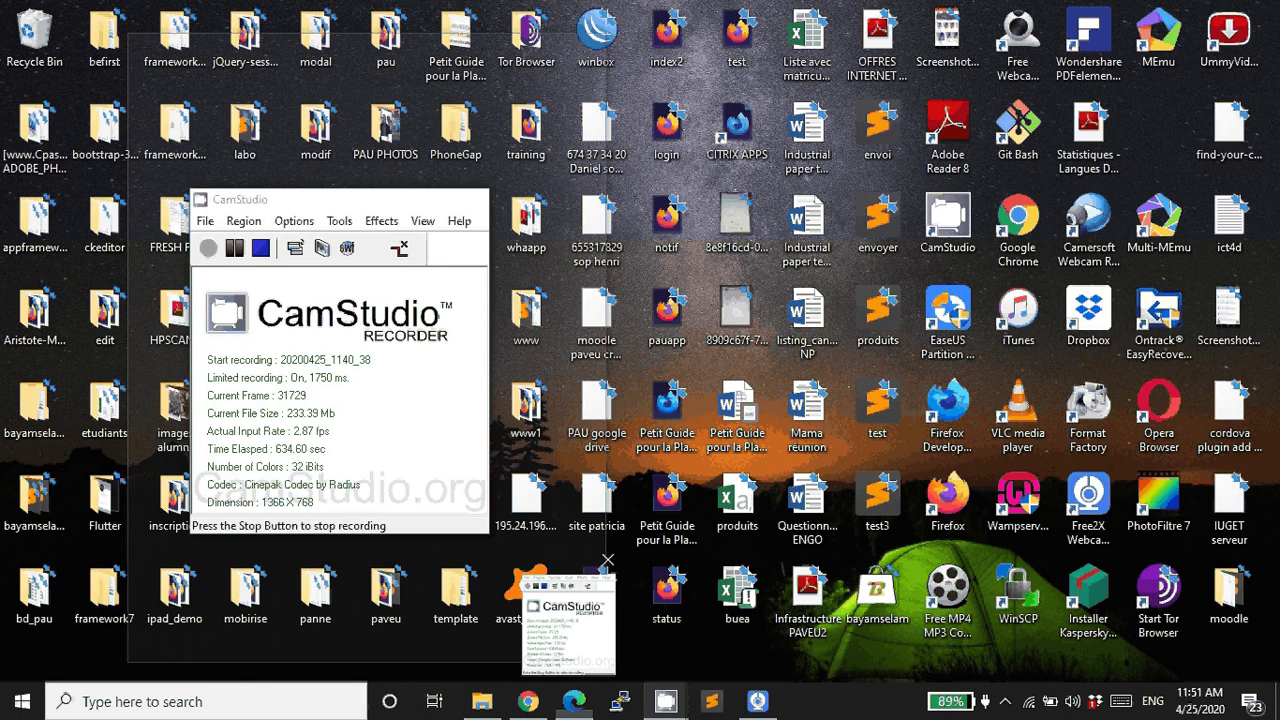
{"action": "left_click", "coordinate": [566, 620]}
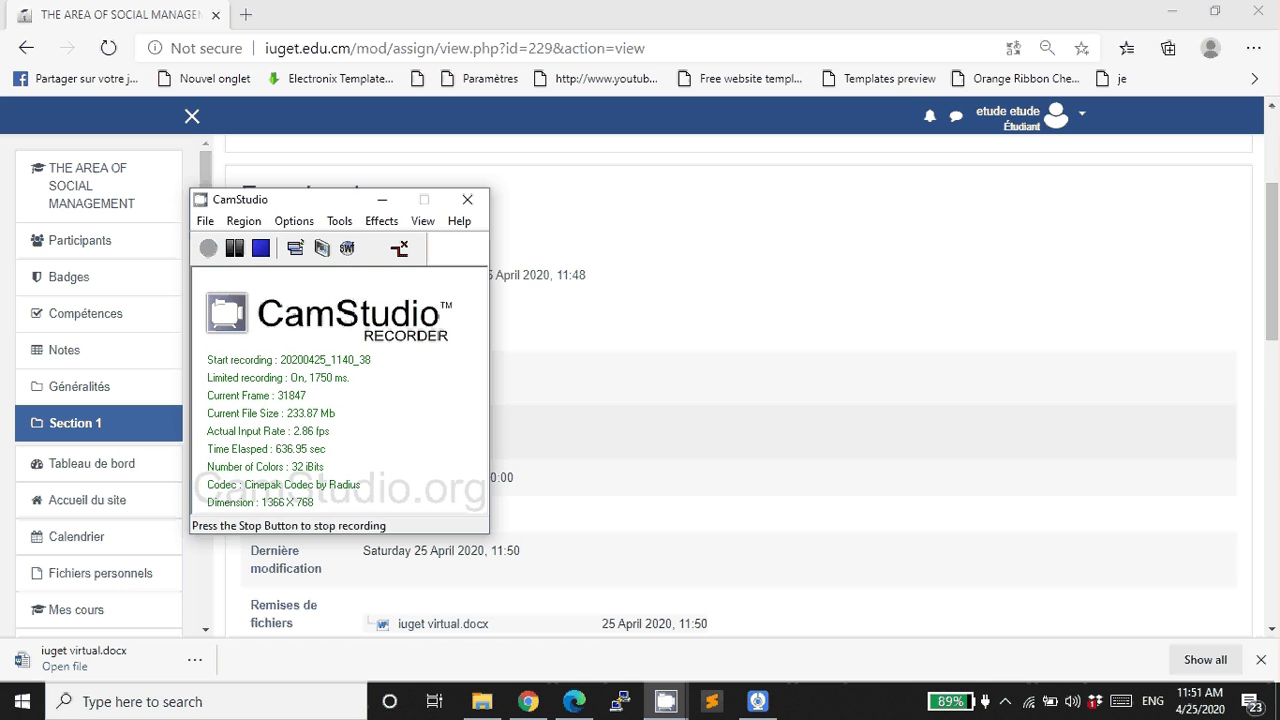